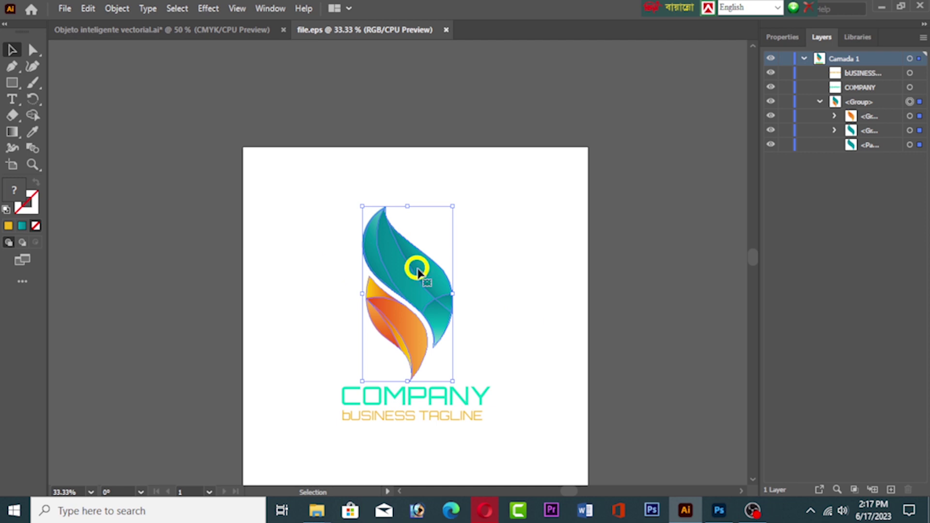
# - Examine the Camada 1 layer's contents and the flame logo on the artboard, with the whole flame group selected
pyautogui.click(806, 62)
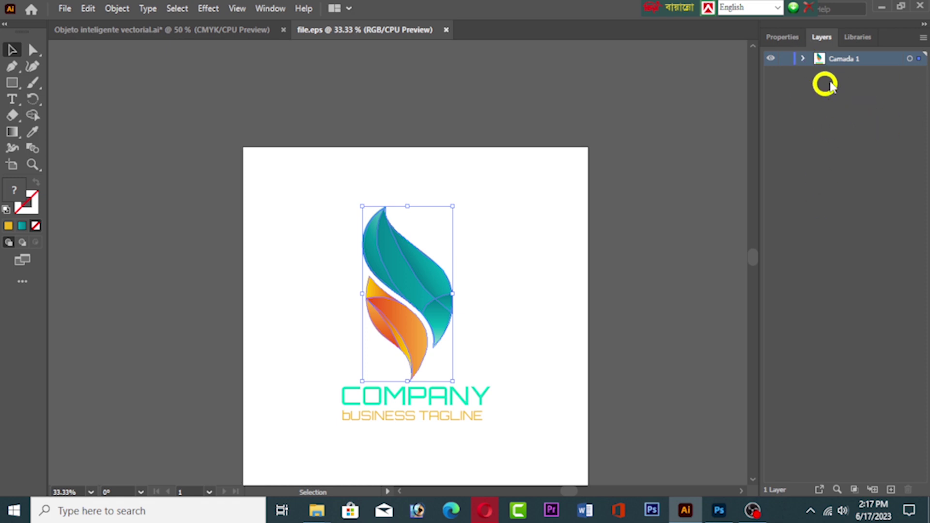
pyautogui.click(804, 59)
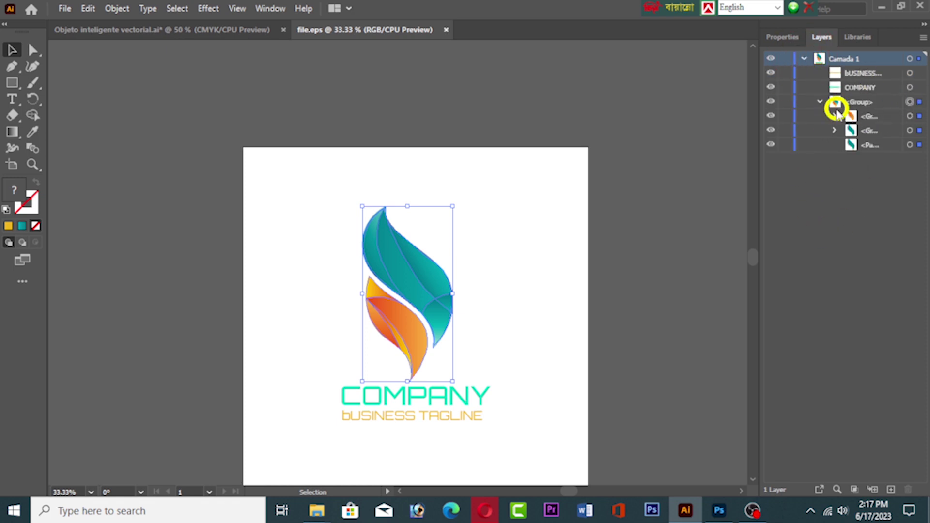
pyautogui.scroll(-3, 439, 367)
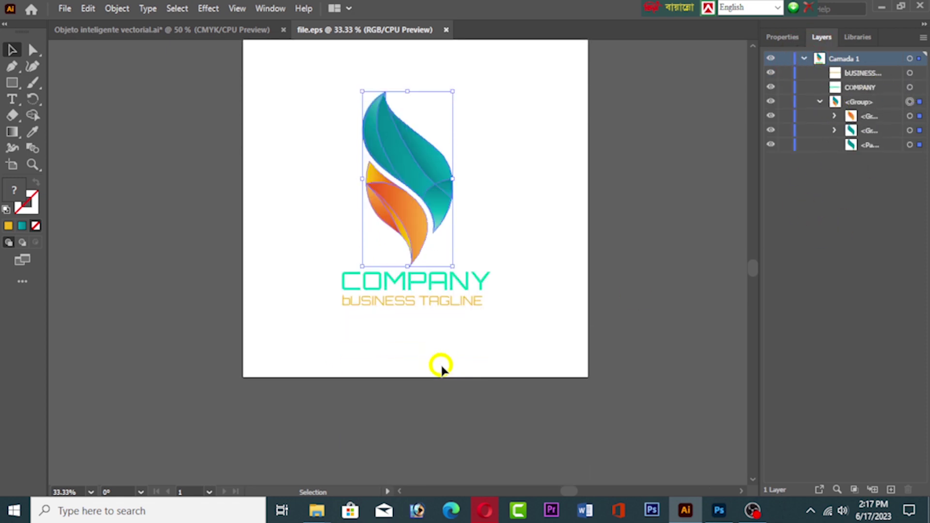
pyautogui.scroll(4, 442, 370)
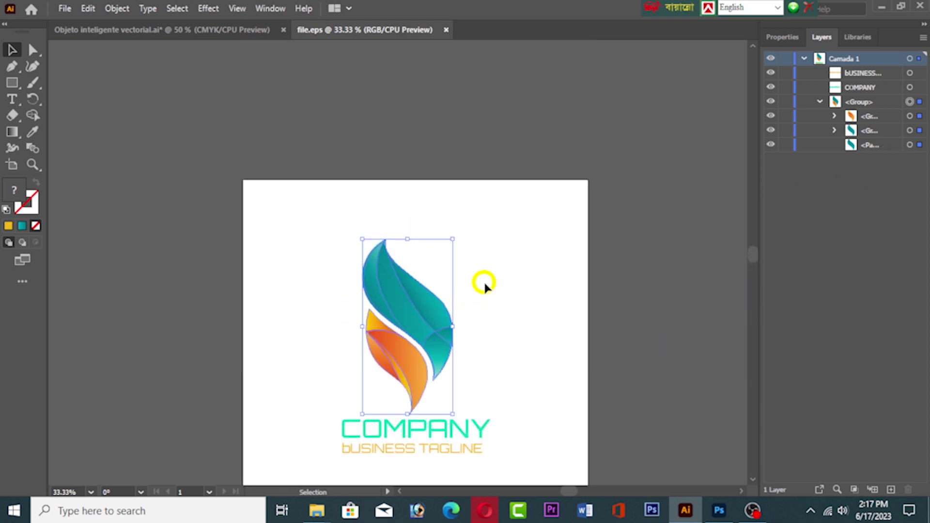
pyautogui.scroll(-3, 487, 289)
pyautogui.scroll(2, 501, 313)
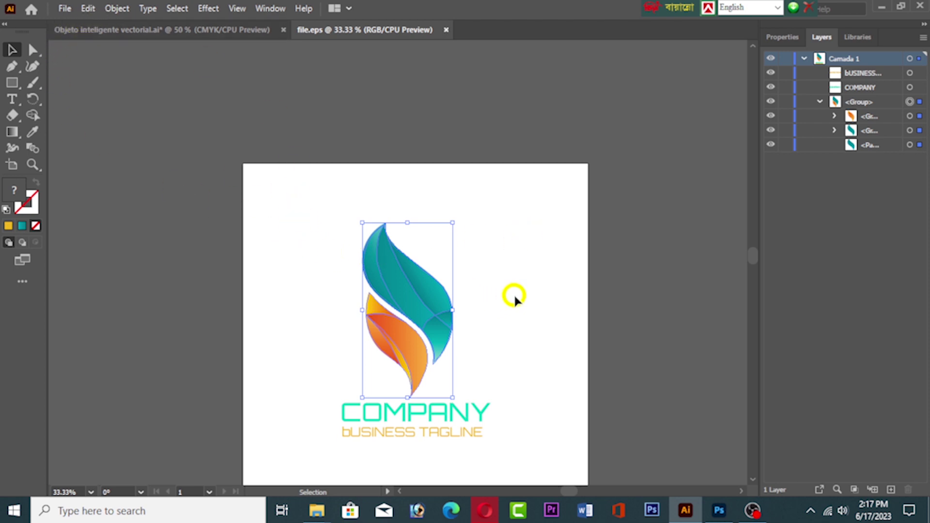
pyautogui.scroll(-2, 515, 299)
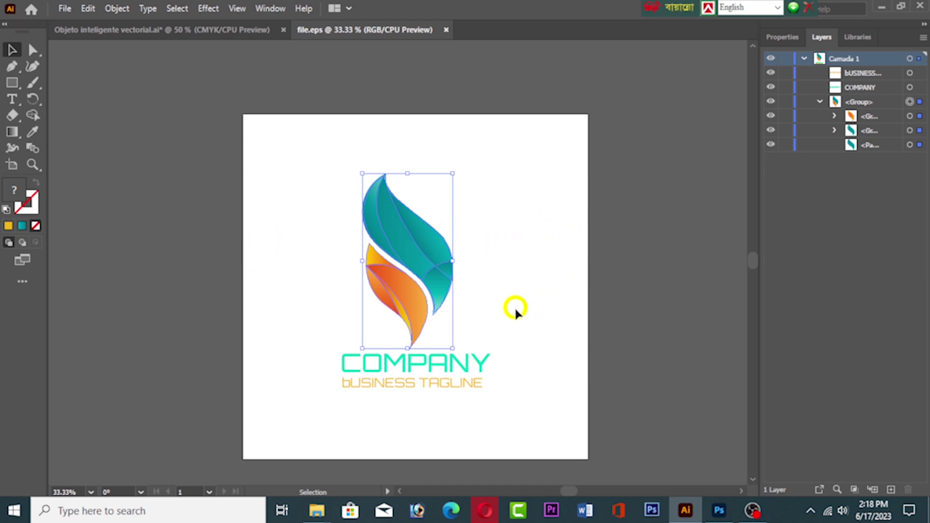
pyautogui.click(597, 235)
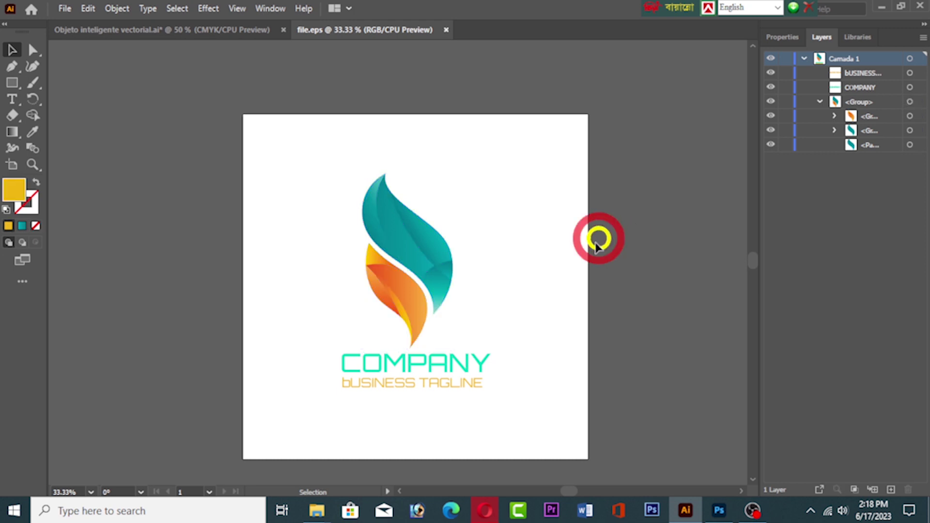
pyautogui.click(431, 272)
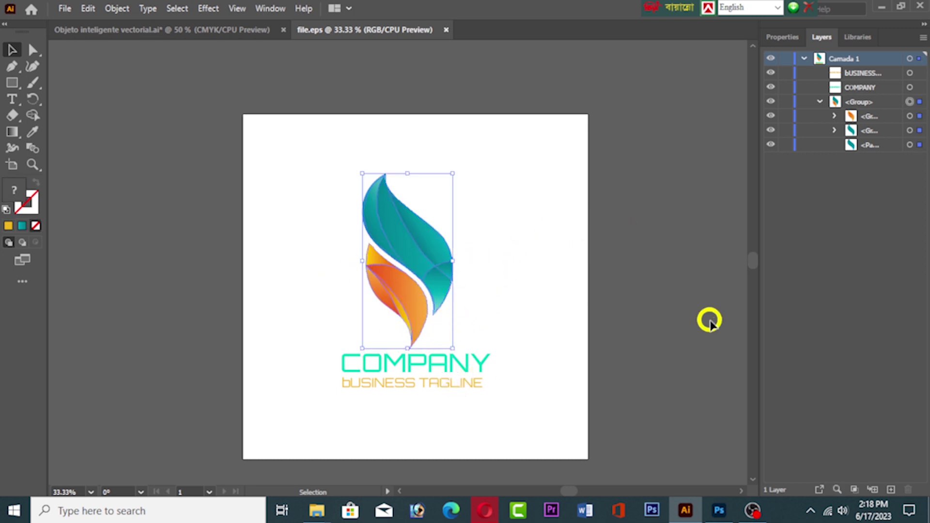
# - Target the teal base path, the teal group, the whole flame group and the orange group in turn to identify the logo's parts
pyautogui.click(911, 145)
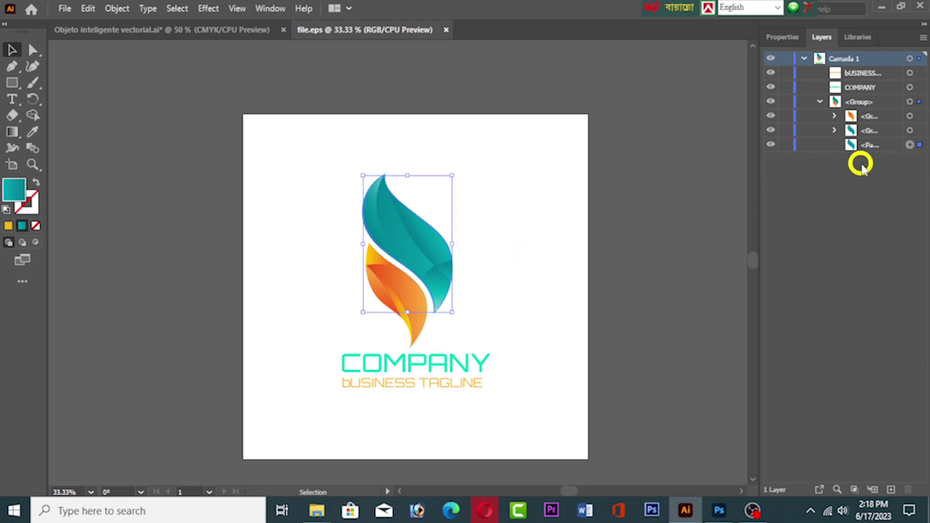
pyautogui.click(909, 130)
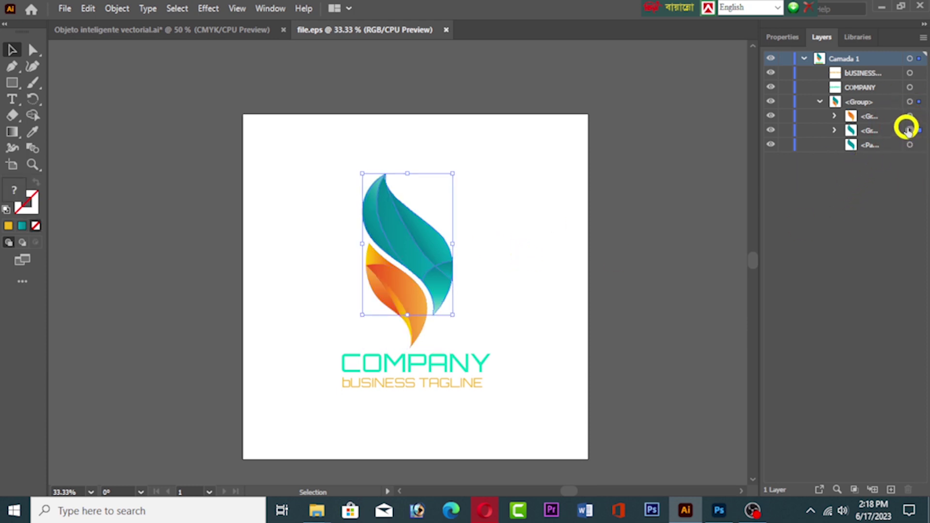
pyautogui.click(910, 101)
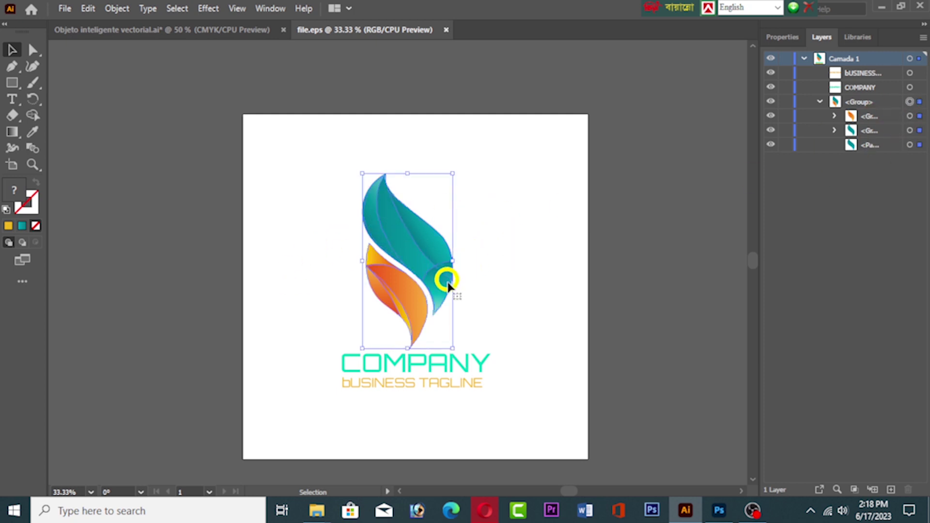
pyautogui.click(910, 117)
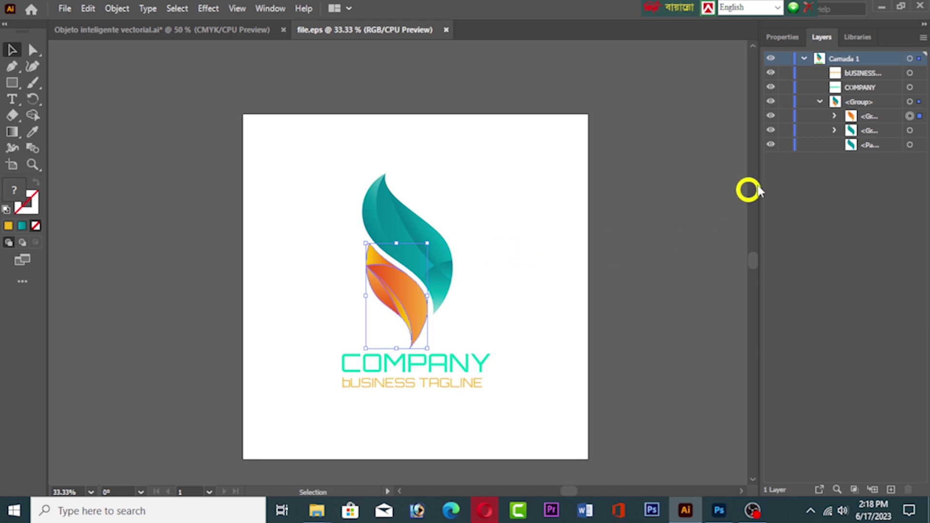
pyautogui.click(909, 130)
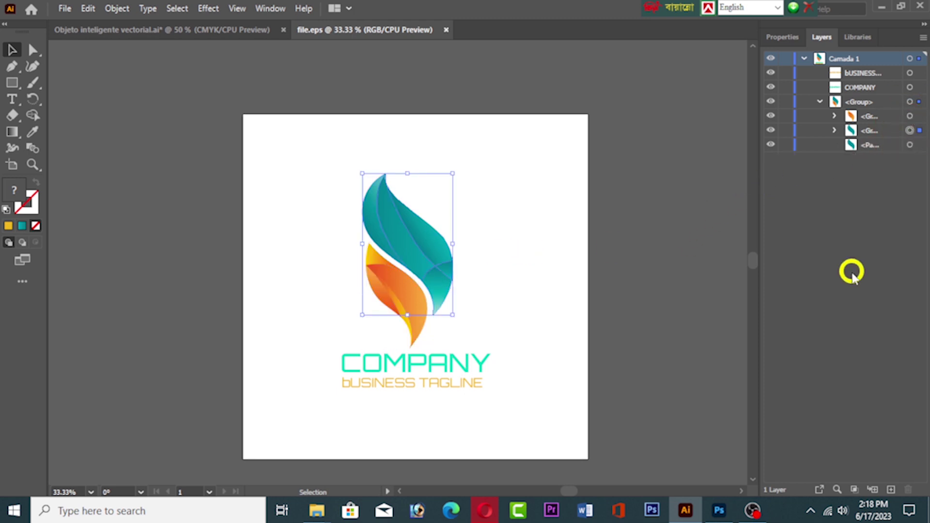
# - Expand the teal group, try moving its small triangular piece onto the blank area beside the logo, and undo the move
pyautogui.click(834, 130)
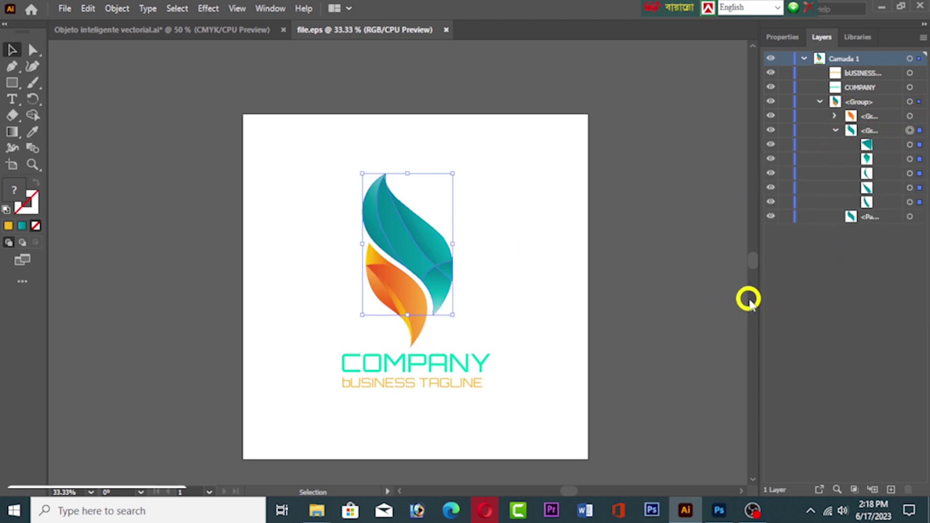
pyautogui.click(910, 145)
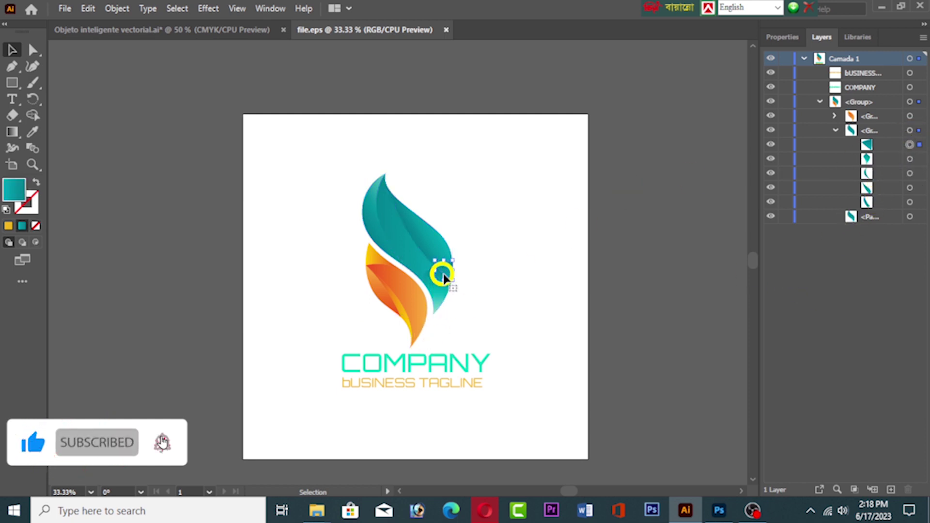
pyautogui.moveTo(567, 275); pyautogui.dragTo(566, 274)
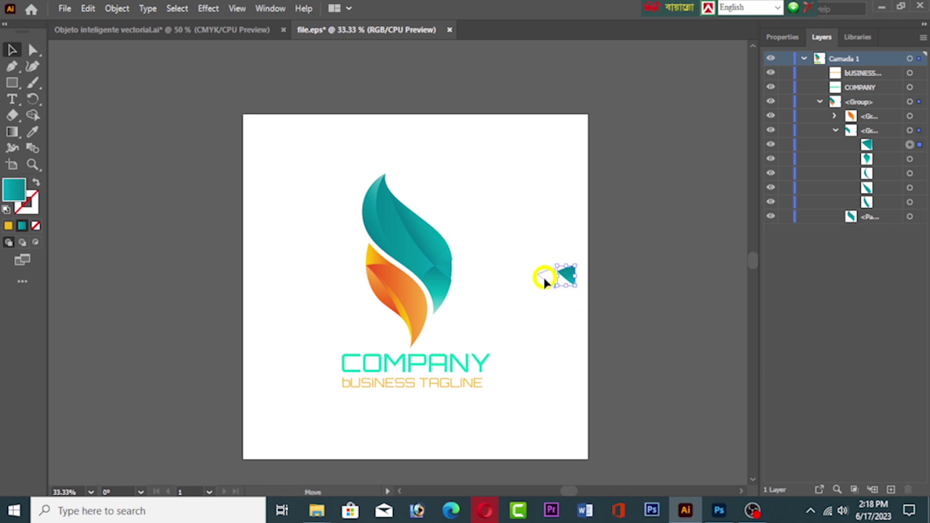
pyautogui.hotkey('ctrl', 'z')
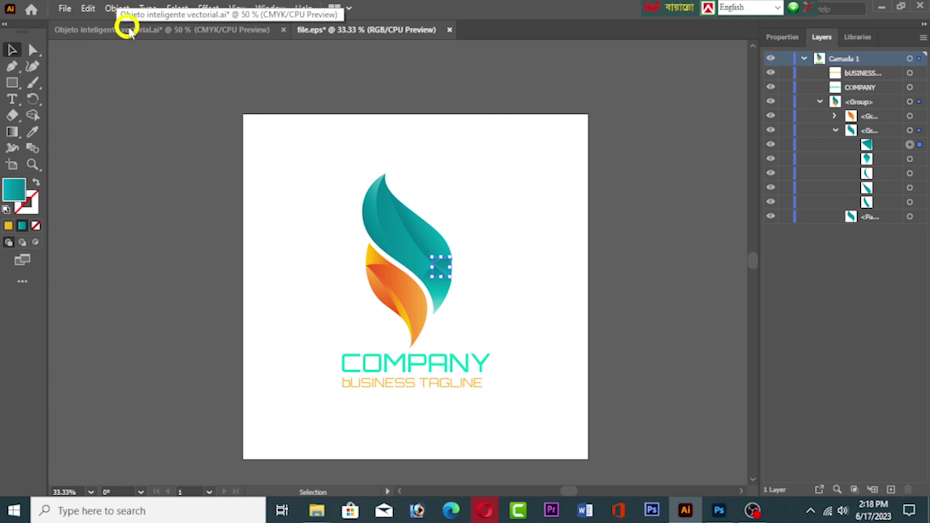
# - Fit the small teal triangular piece back against the neighbouring shapes on the flame's outer edge
pyautogui.press('a')
pyautogui.hscroll(-3, 457, 216)
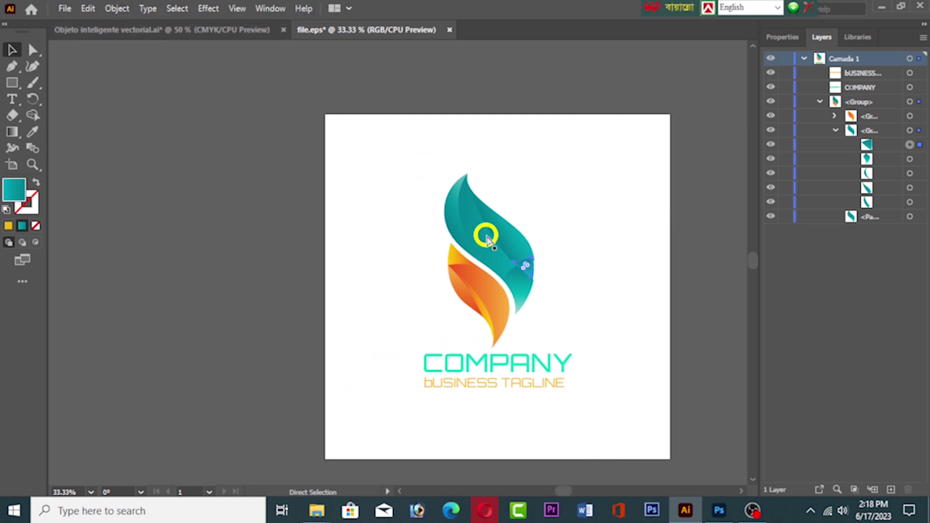
pyautogui.scroll(4, 484, 238)
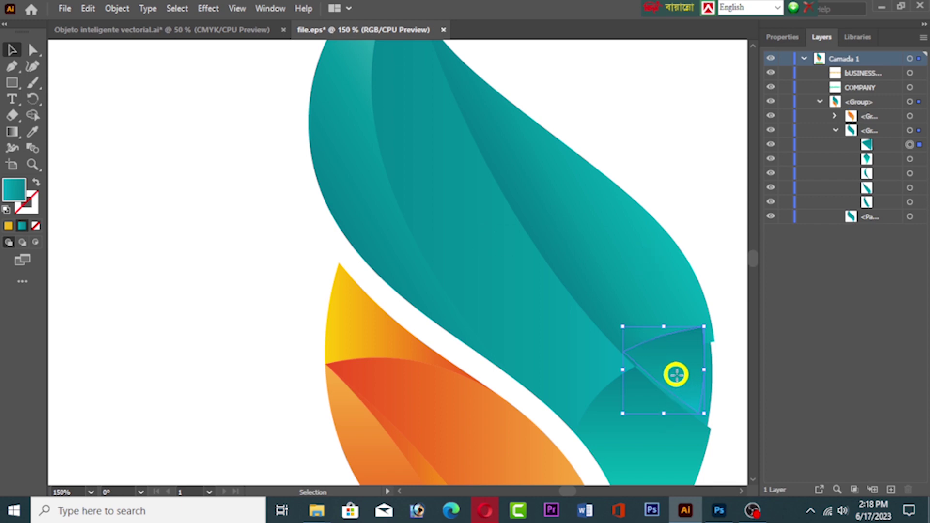
pyautogui.moveTo(676, 374); pyautogui.dragTo(691, 389)
pyautogui.scroll(-5, 750, 270)
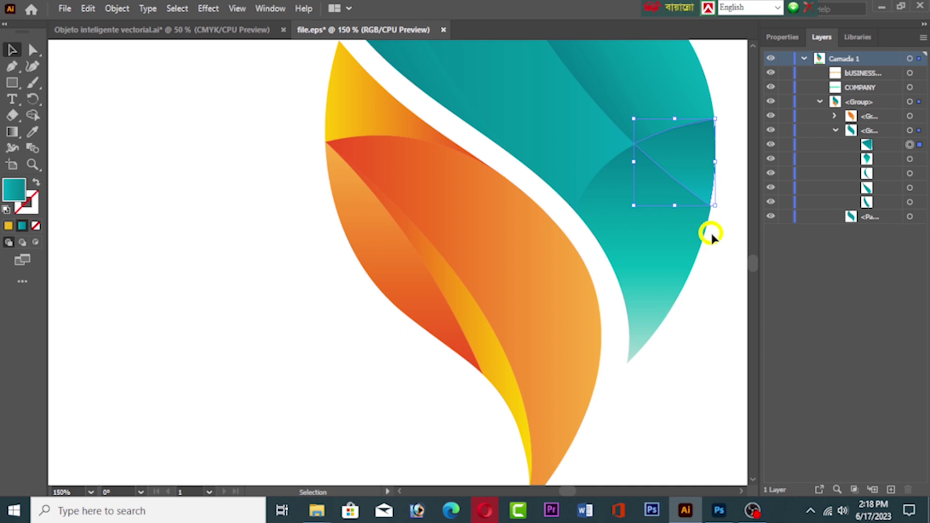
pyautogui.scroll(2, 696, 244)
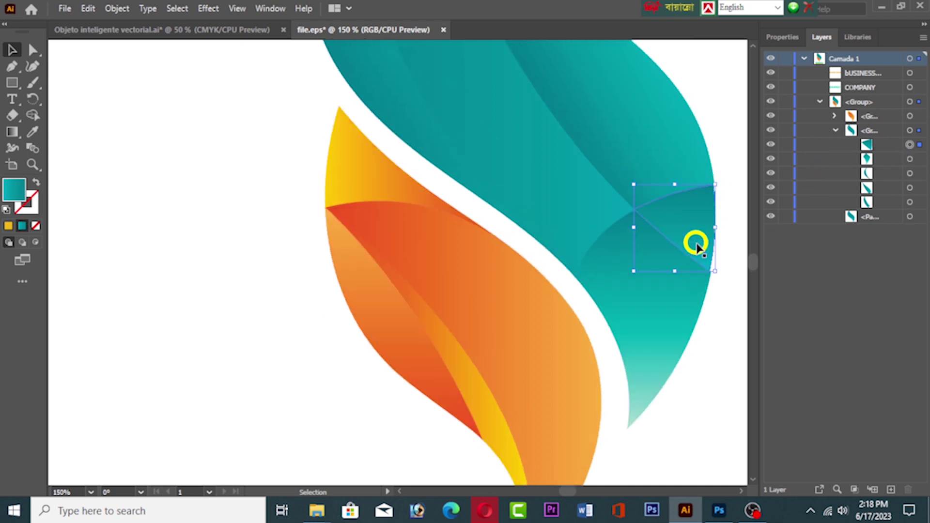
pyautogui.scroll(5, 436, 247)
pyautogui.scroll(-3, 695, 232)
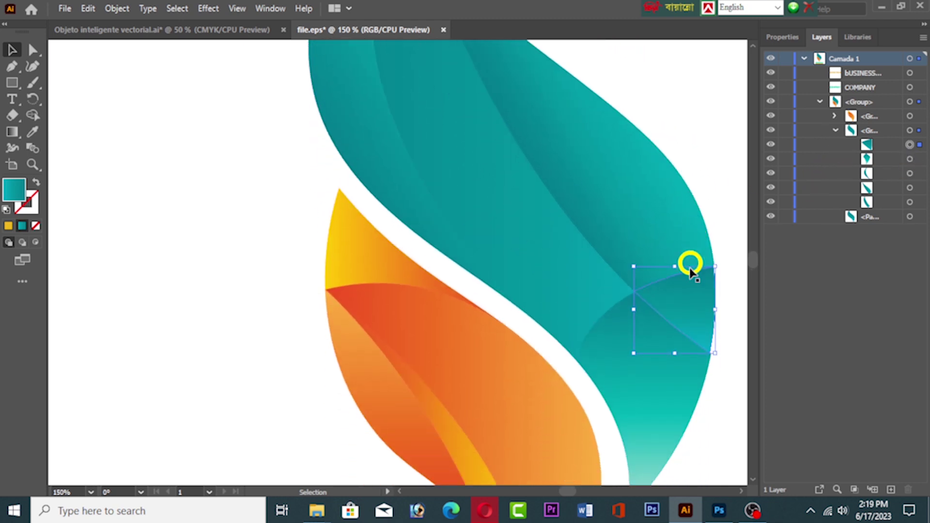
# - Select the whole flame group and nudge it one increment to the right
pyautogui.click(703, 348)
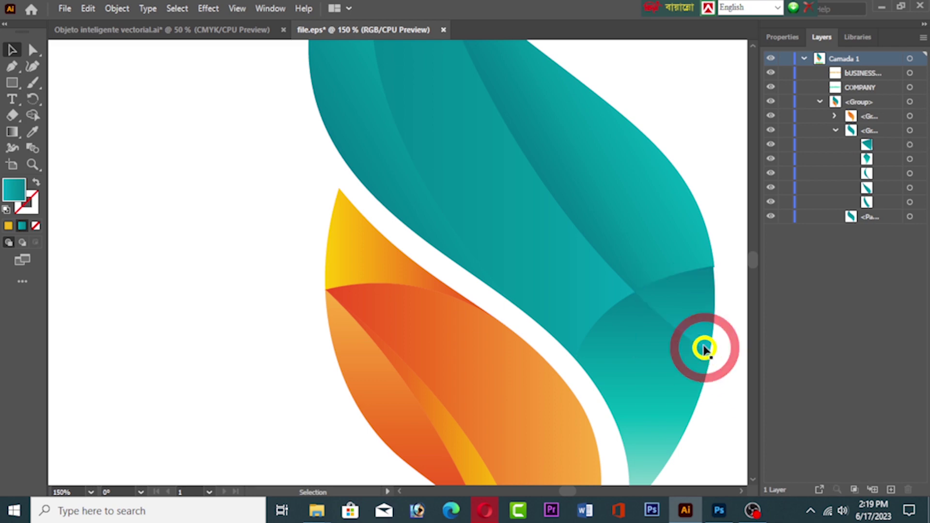
pyautogui.click(689, 301)
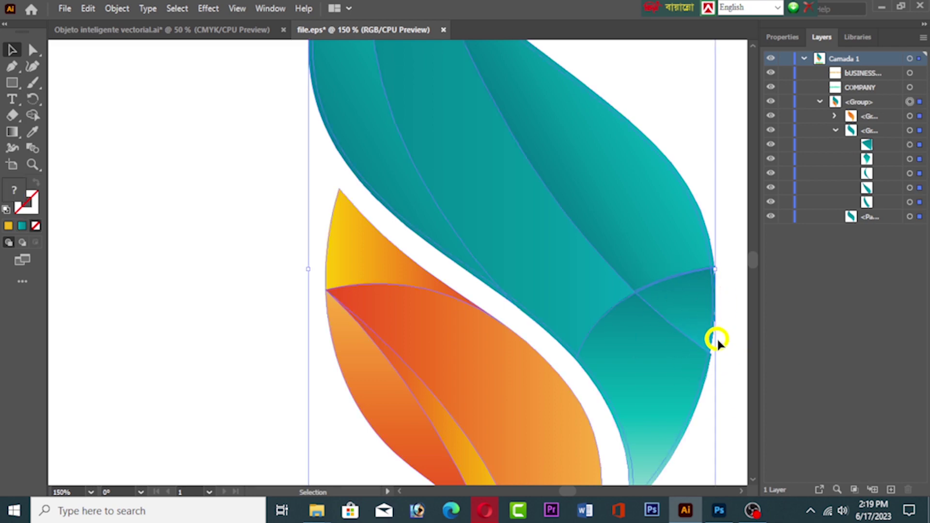
pyautogui.press('Right')
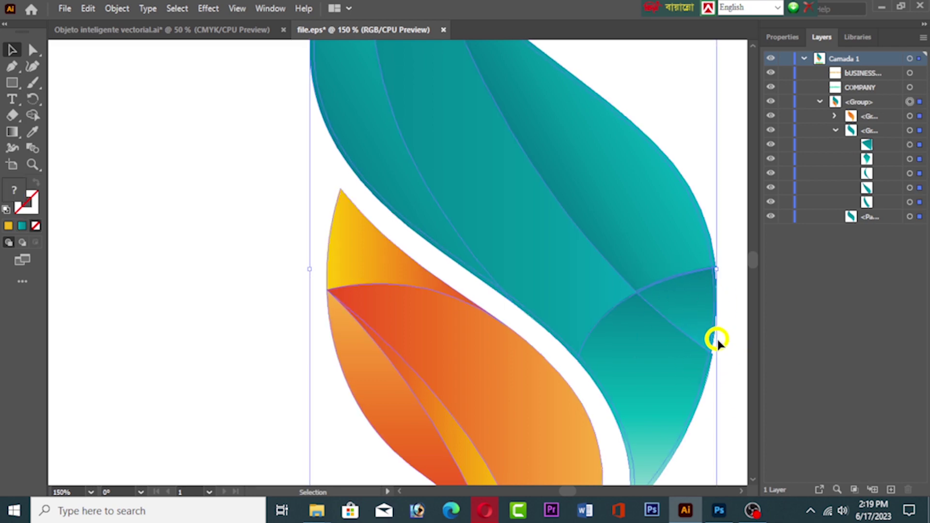
# - Target the teal flame's central blade and toggle its visibility off and on to inspect it
pyautogui.click(909, 203)
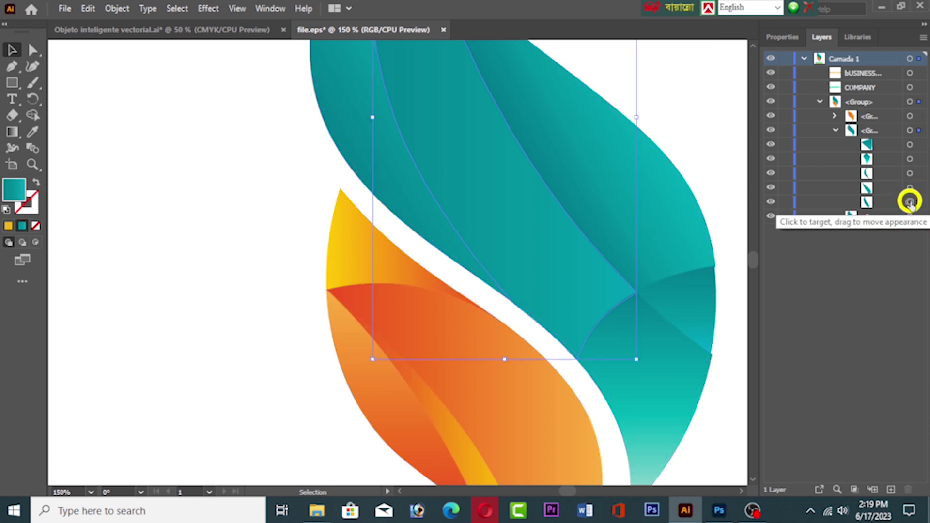
pyautogui.scroll(4, 477, 286)
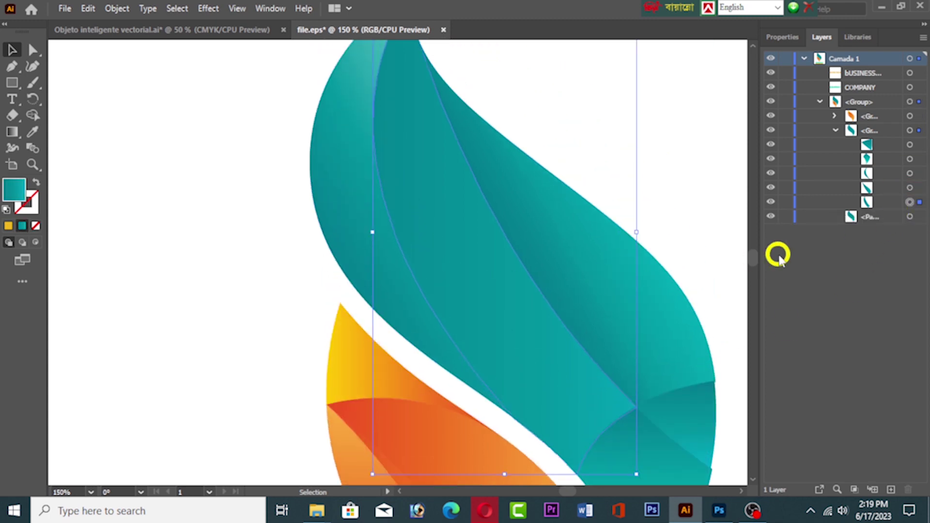
pyautogui.click(770, 202)
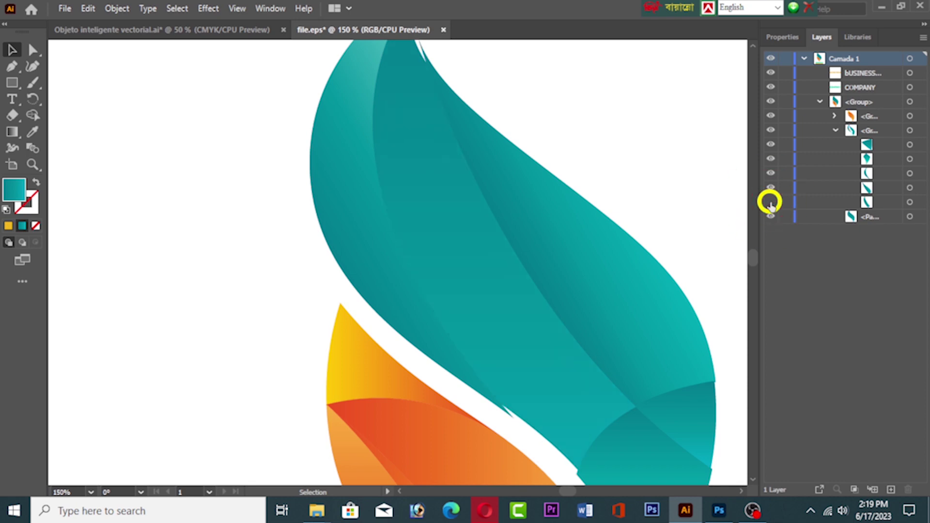
pyautogui.click(770, 202)
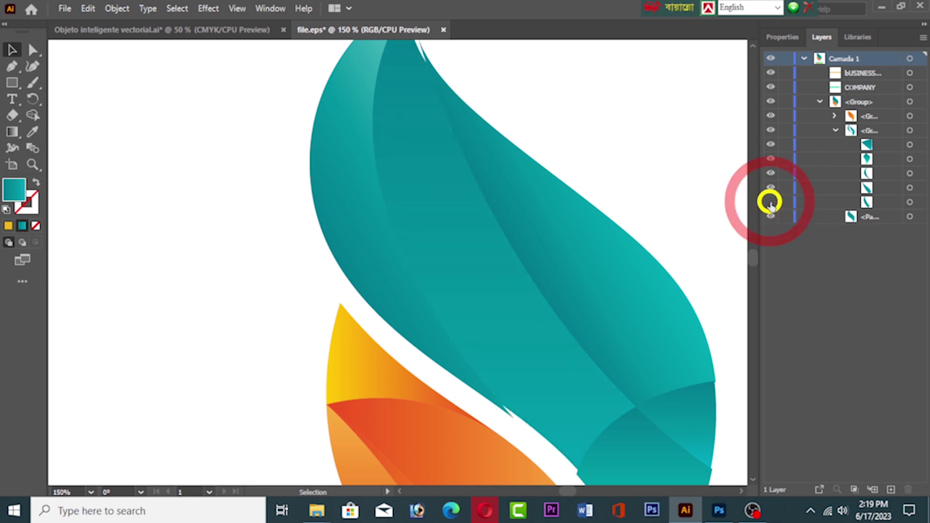
# - Target the curved strip along the teal flame's left edge and check it by toggling its visibility, leaving it shown
pyautogui.click(909, 172)
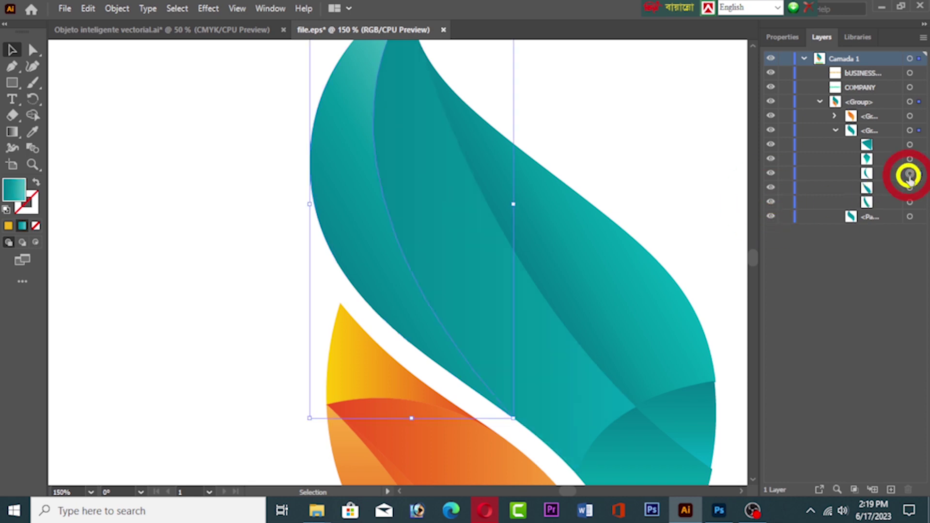
pyautogui.click(770, 173)
pyautogui.click(770, 173)
pyautogui.click(770, 173)
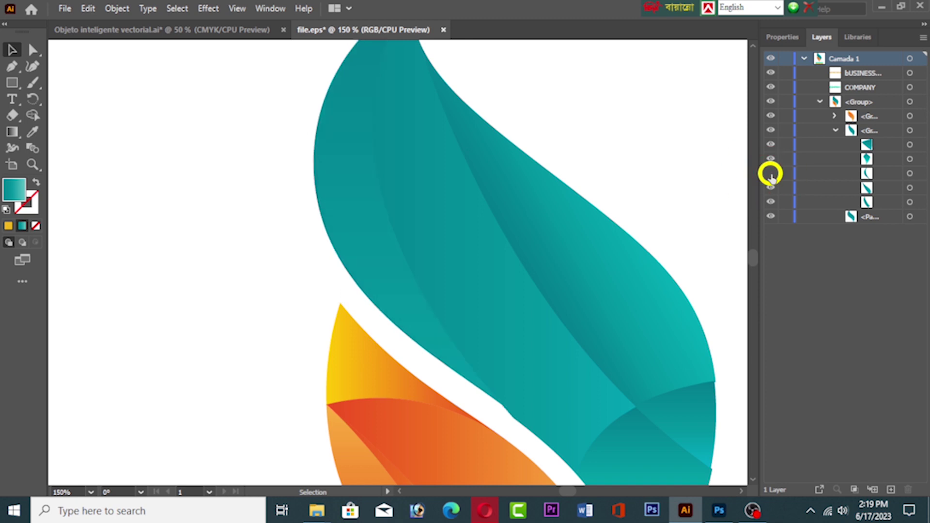
pyautogui.click(909, 159)
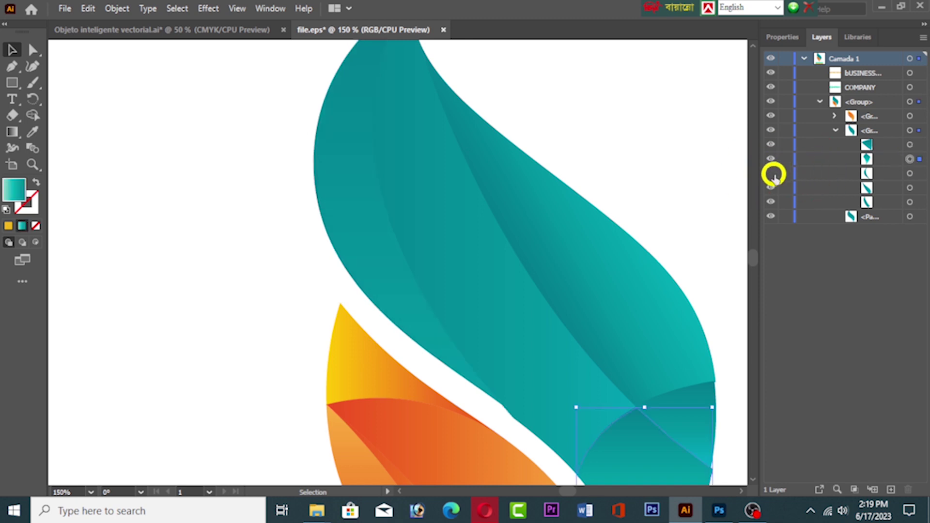
pyautogui.click(771, 173)
# - Toggle the teal flame's lower tip shape off and on, leaving it shown, and reselect the whole flame group
pyautogui.click(770, 159)
pyautogui.click(770, 160)
pyautogui.click(771, 161)
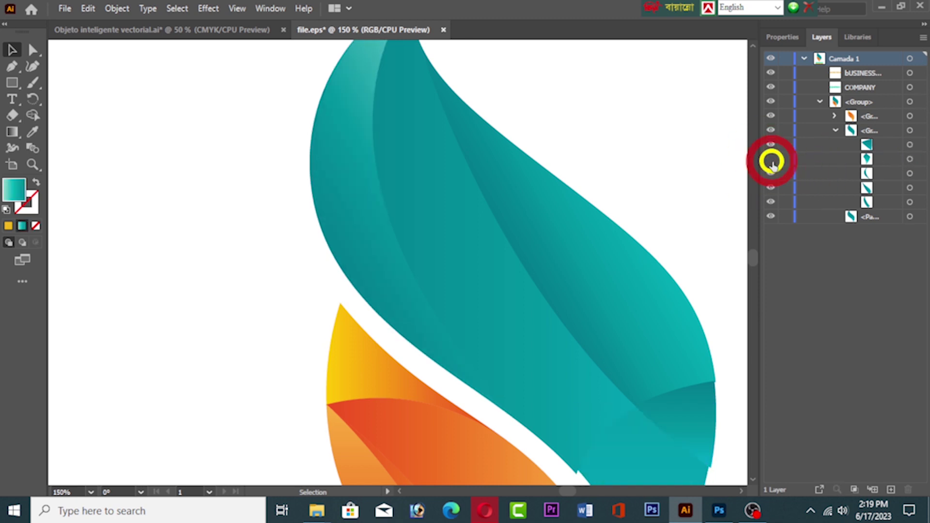
pyautogui.click(771, 161)
pyautogui.scroll(-5, 700, 190)
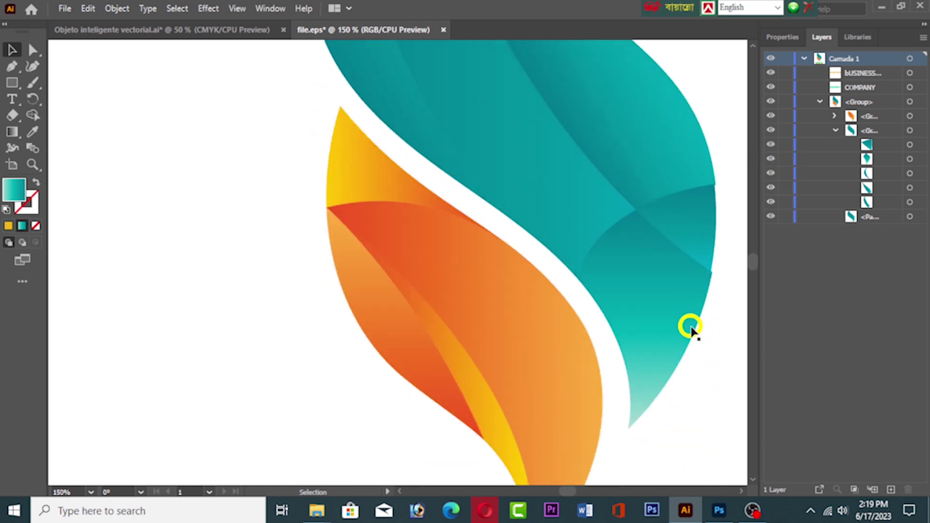
pyautogui.click(674, 291)
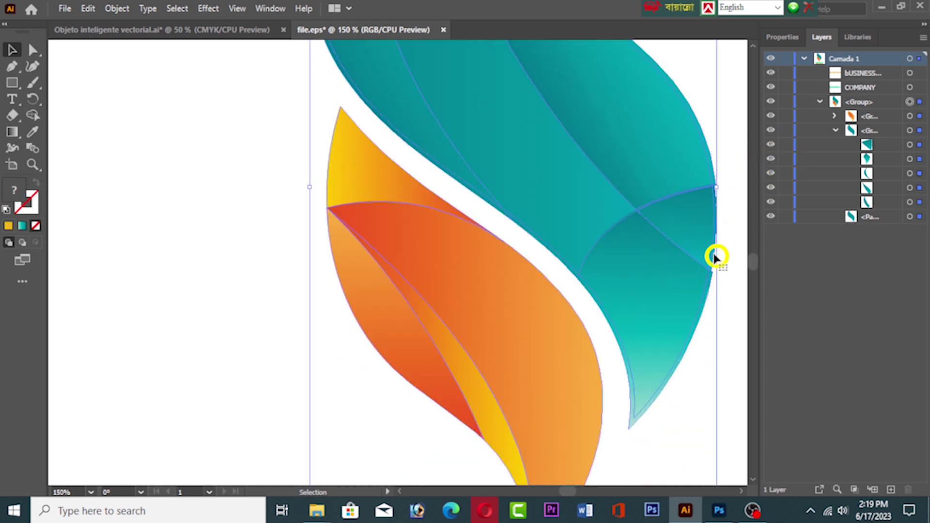
# - Move the whole flame group slightly to the right and deselect it
pyautogui.moveTo(697, 223); pyautogui.dragTo(702, 222)
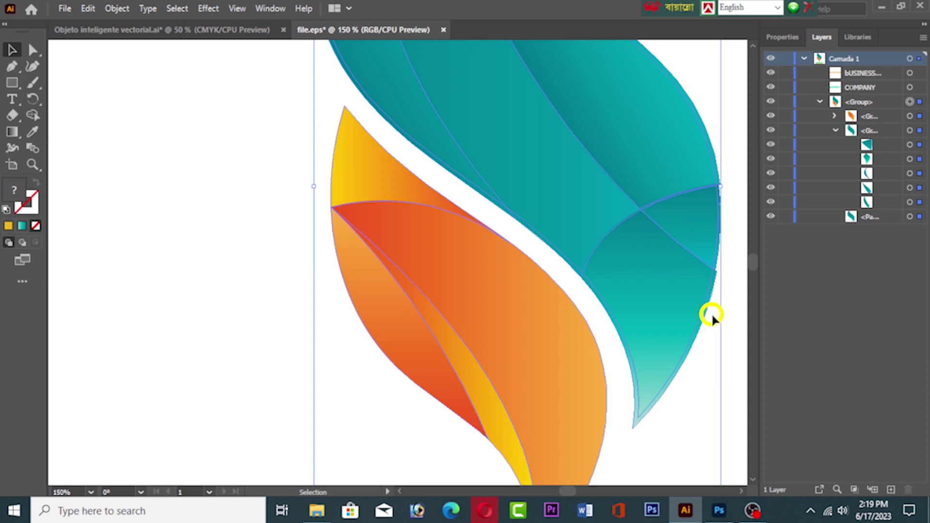
pyautogui.click(711, 341)
# - Toggle the first shape in the teal flame's group, the small wedge on its right edge, off and on
pyautogui.scroll(1, 711, 341)
pyautogui.scroll(5, 711, 341)
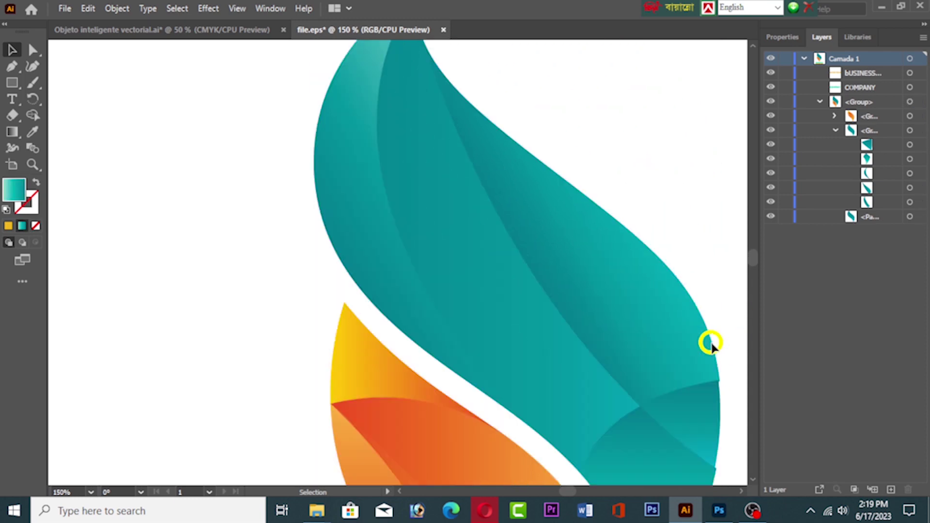
pyautogui.scroll(3, 710, 341)
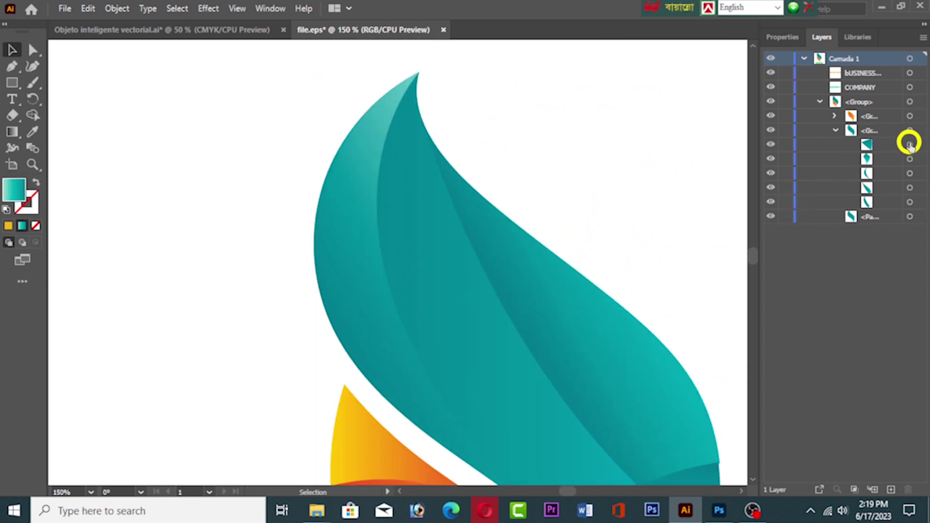
pyautogui.click(770, 144)
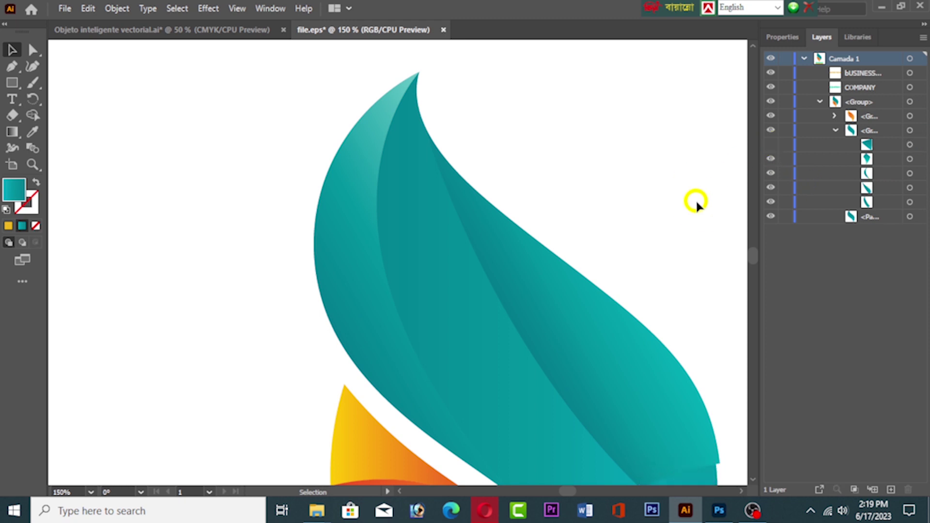
pyautogui.click(770, 144)
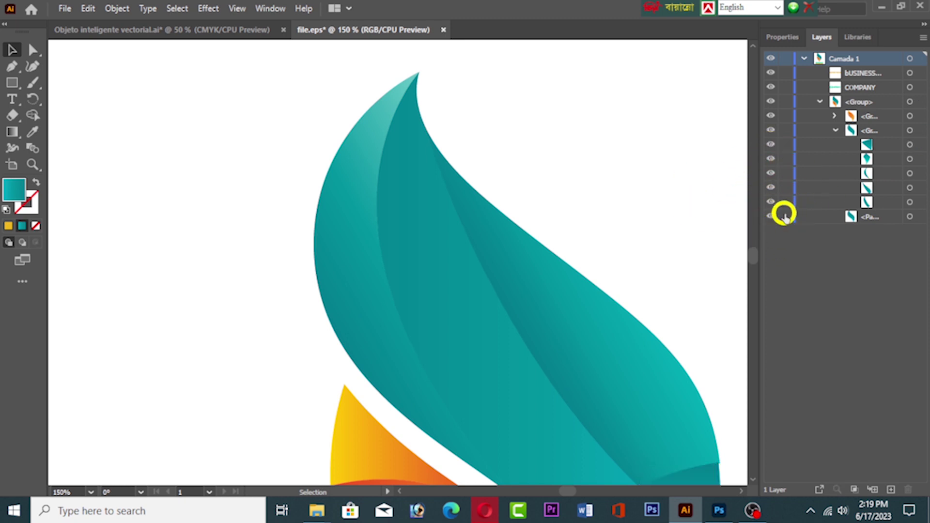
# - Select the teal flame's group of gradient shapes to inspect its outlines, and collapse its contents in the layer structure
pyautogui.click(909, 130)
pyautogui.scroll(-8, 719, 201)
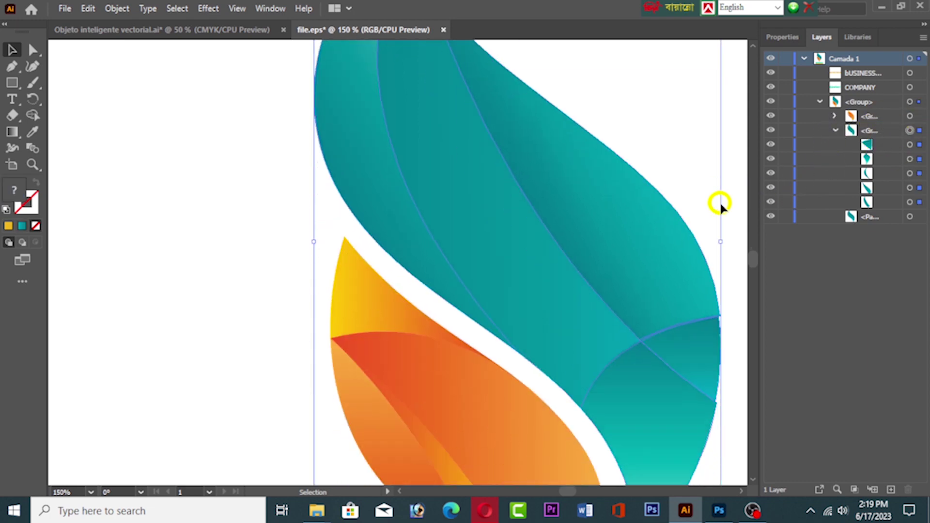
pyautogui.scroll(8, 719, 202)
pyautogui.click(835, 130)
# - Toggle the visibility of the teal gradient-shape group repeatedly to compare it with the base shape underneath, ending with the group hidden
pyautogui.click(770, 131)
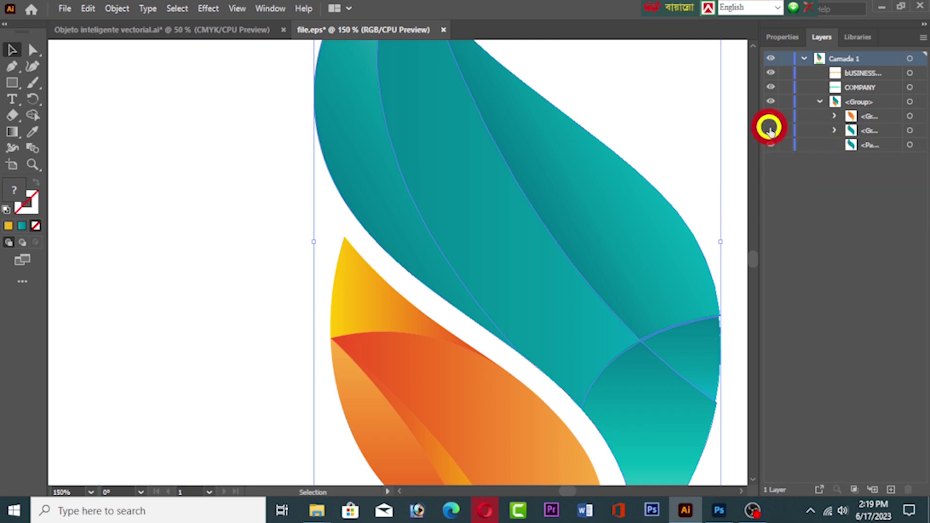
pyautogui.click(771, 130)
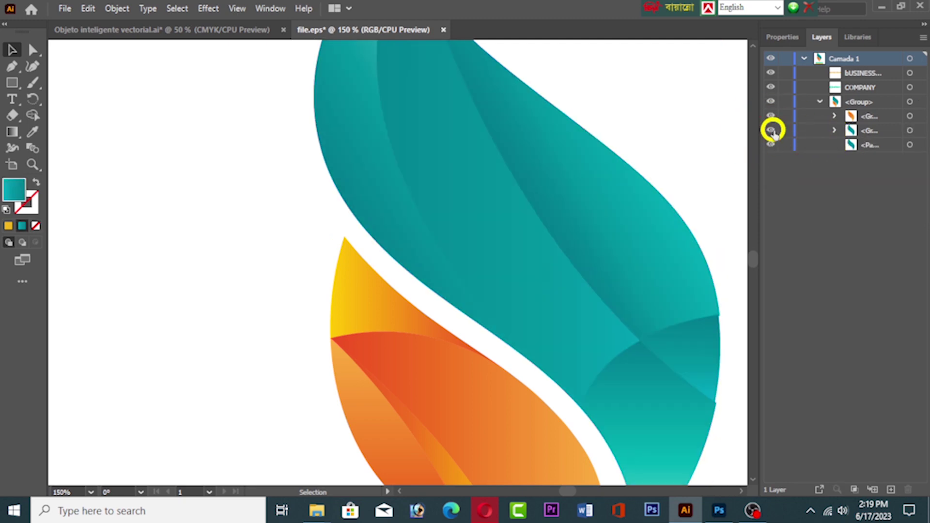
pyautogui.click(773, 130)
pyautogui.click(772, 130)
pyautogui.click(772, 131)
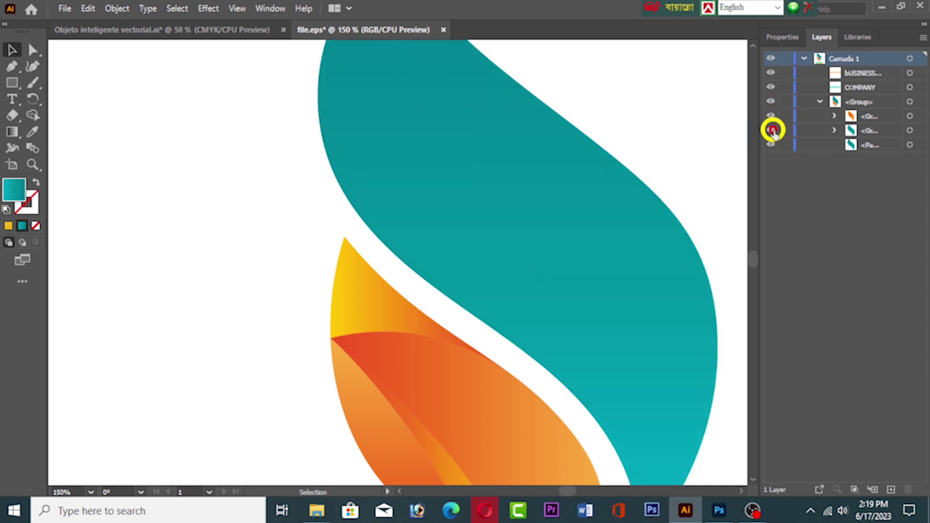
pyautogui.click(772, 130)
pyautogui.click(772, 130)
pyautogui.click(772, 130)
pyautogui.click(772, 130)
# - Hide the teal base path, show the gradient-shape group without it, and make the base path visible again
pyautogui.click(772, 145)
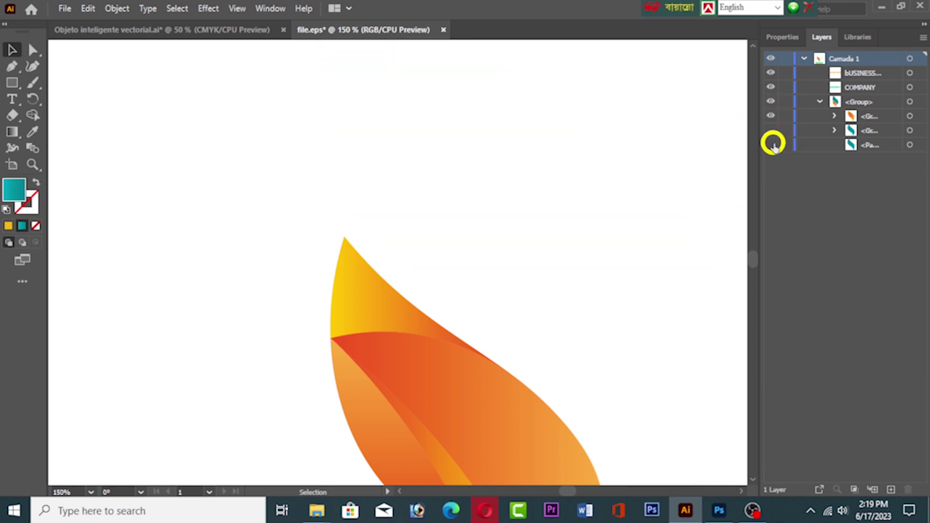
pyautogui.click(772, 131)
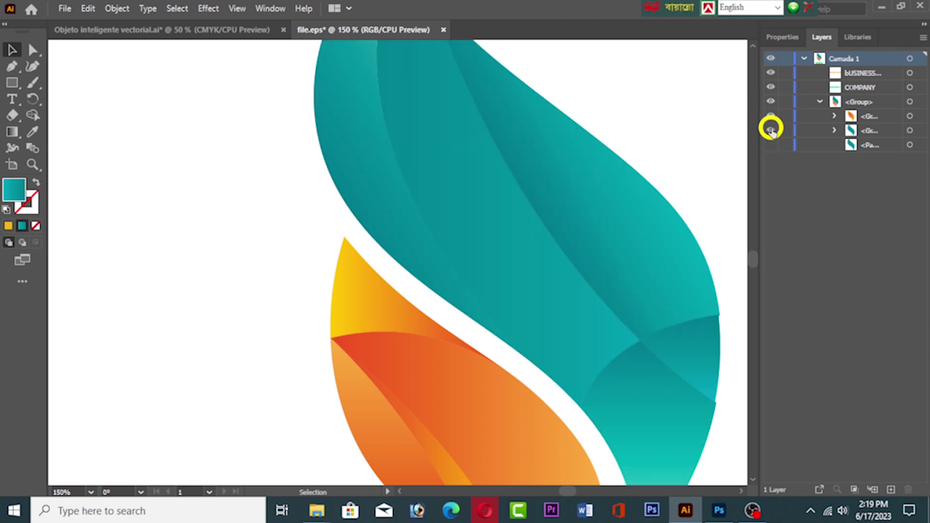
pyautogui.click(772, 143)
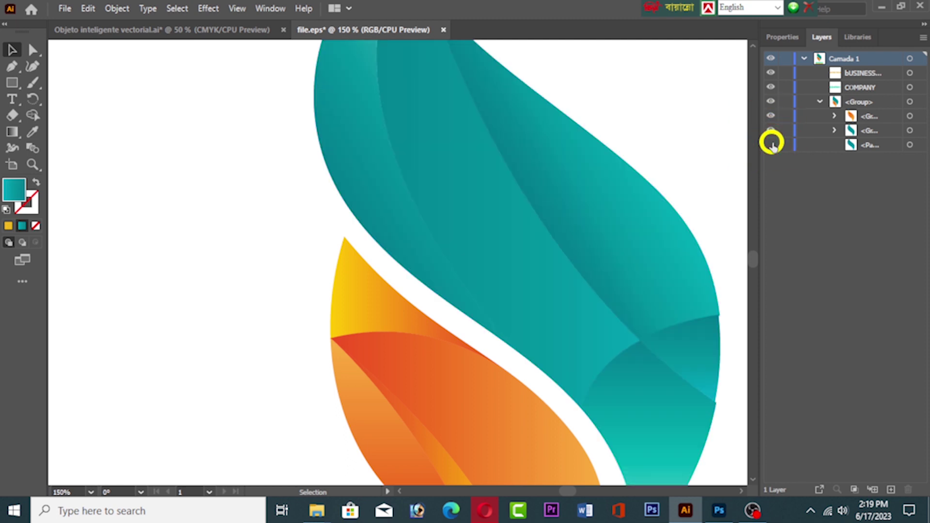
pyautogui.click(770, 144)
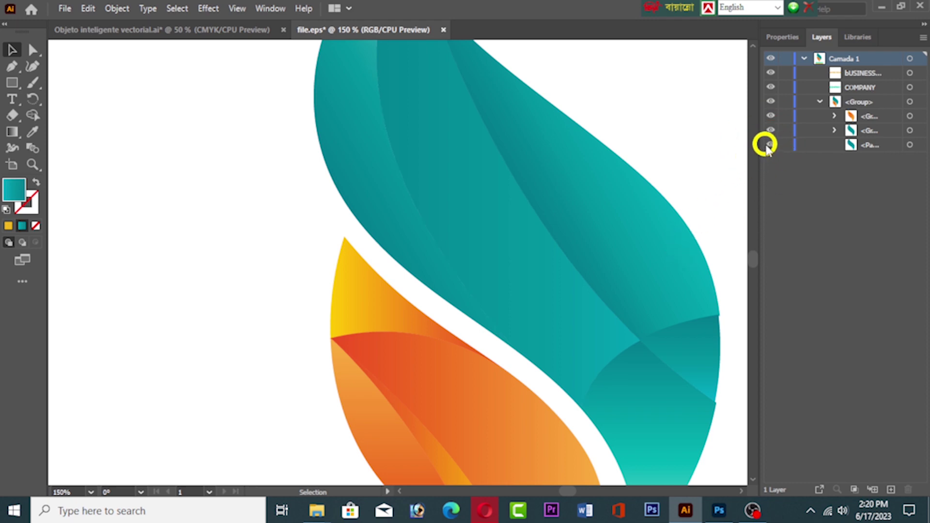
# - Hide the teal gradient-shape group to inspect the base shape, and toggle the orange flame group off and on
pyautogui.click(770, 130)
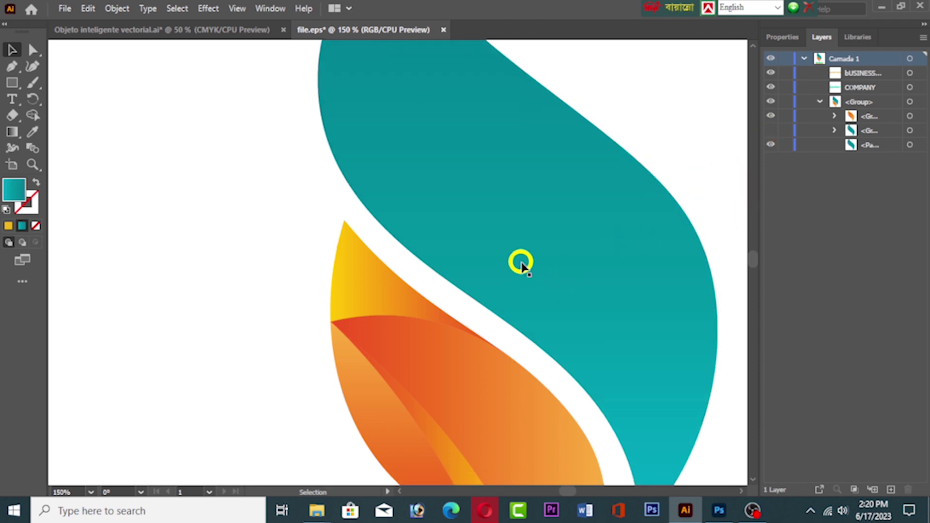
pyautogui.scroll(5, 521, 263)
pyautogui.scroll(-3, 522, 263)
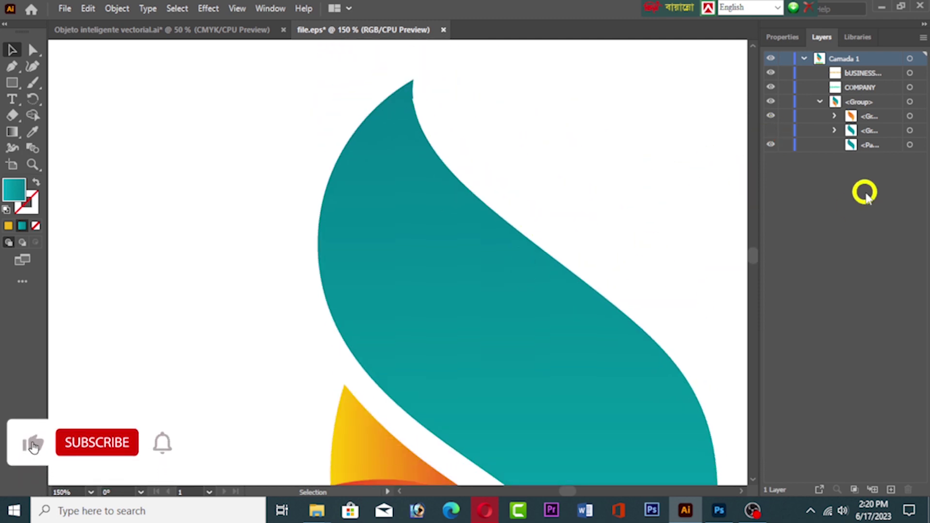
pyautogui.click(768, 116)
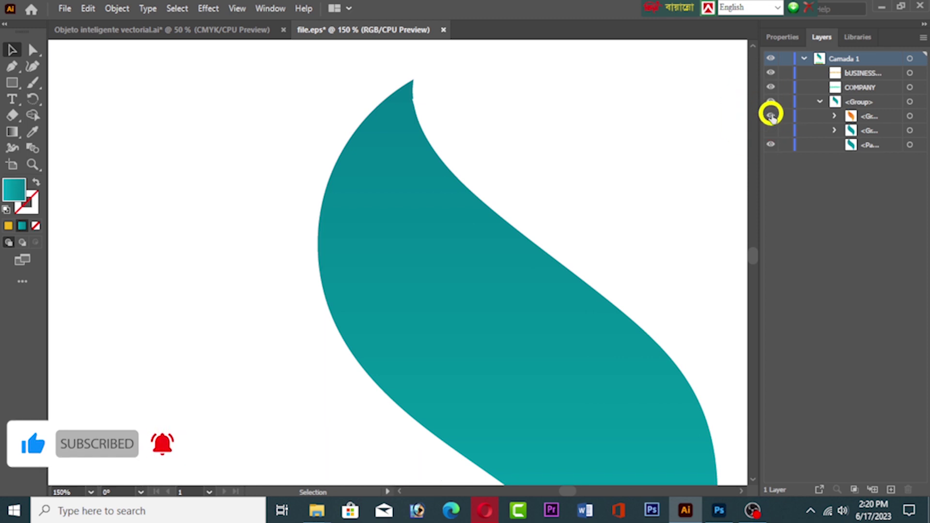
pyautogui.click(770, 116)
# - Expand the orange flame group and toggle its upper yellow-to-orange shape off and on
pyautogui.click(831, 117)
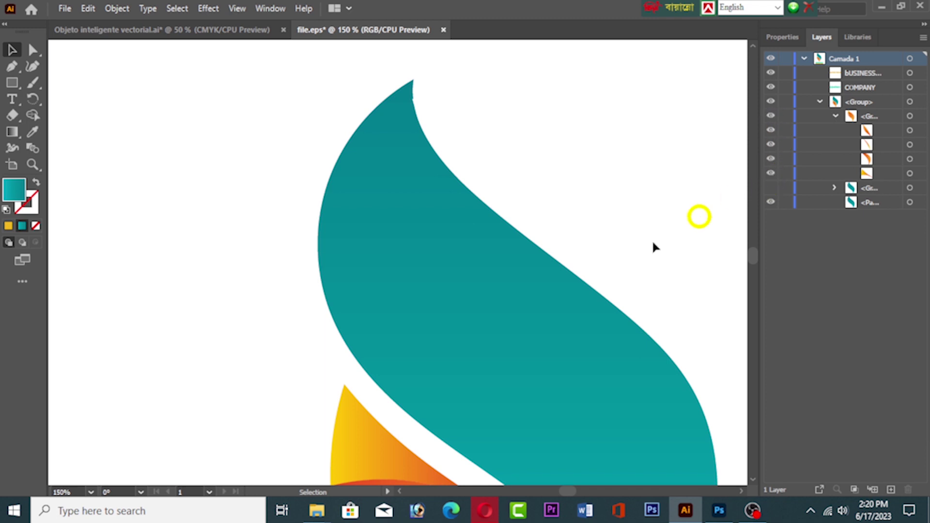
pyautogui.scroll(-7, 477, 284)
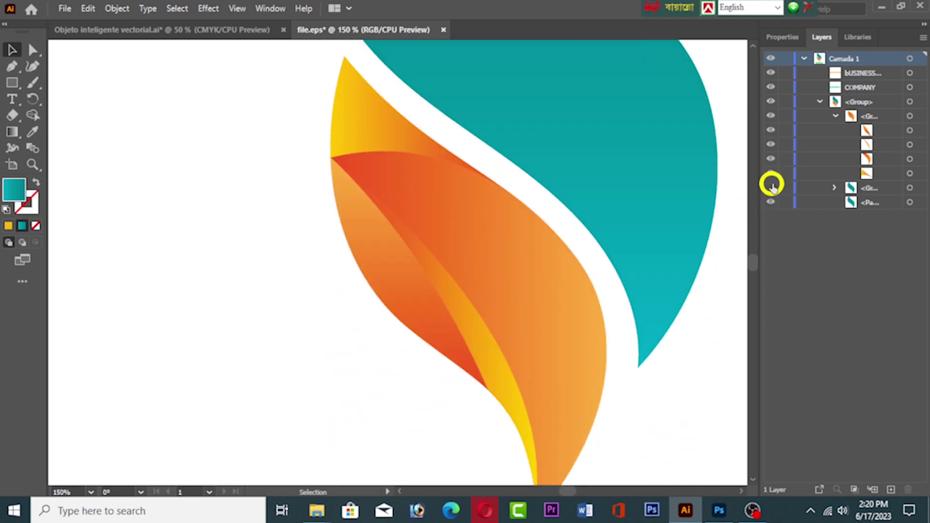
pyautogui.click(770, 173)
pyautogui.click(770, 174)
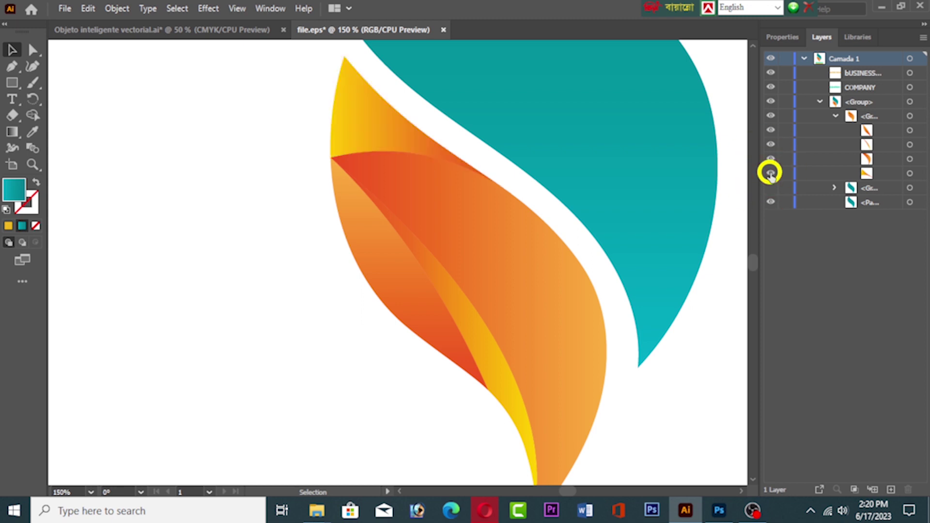
# - Hide the orange flame's broad blade, yellow strip and left blade, toggle the whole orange group, and show the three shapes again
pyautogui.click(770, 160)
pyautogui.click(771, 145)
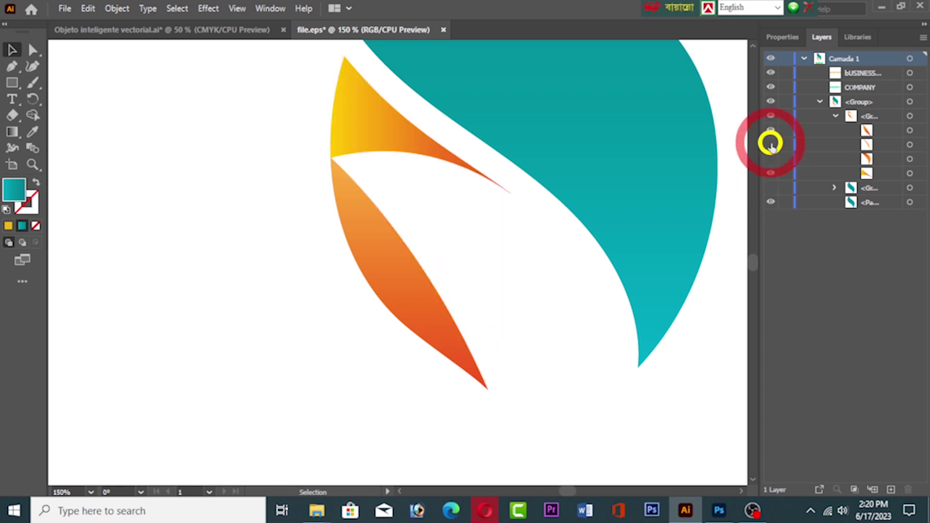
pyautogui.click(772, 131)
pyautogui.click(771, 116)
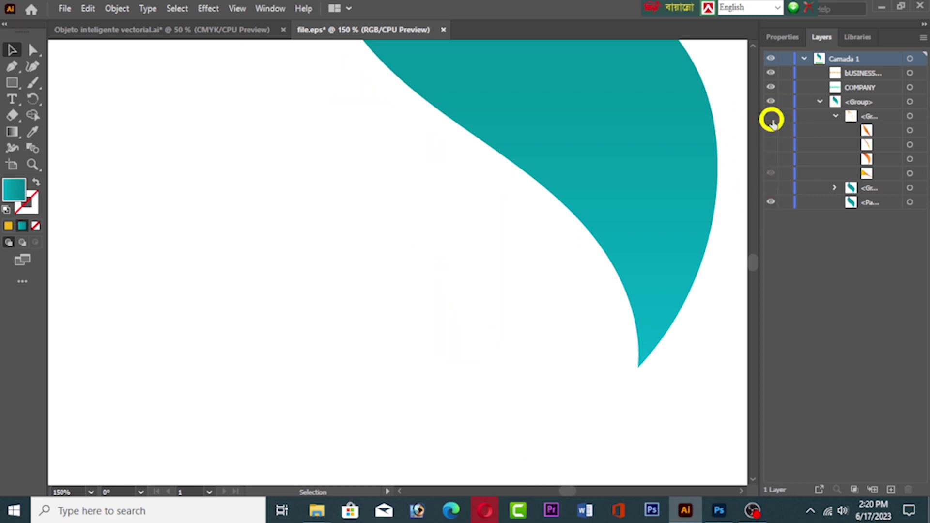
pyautogui.click(771, 116)
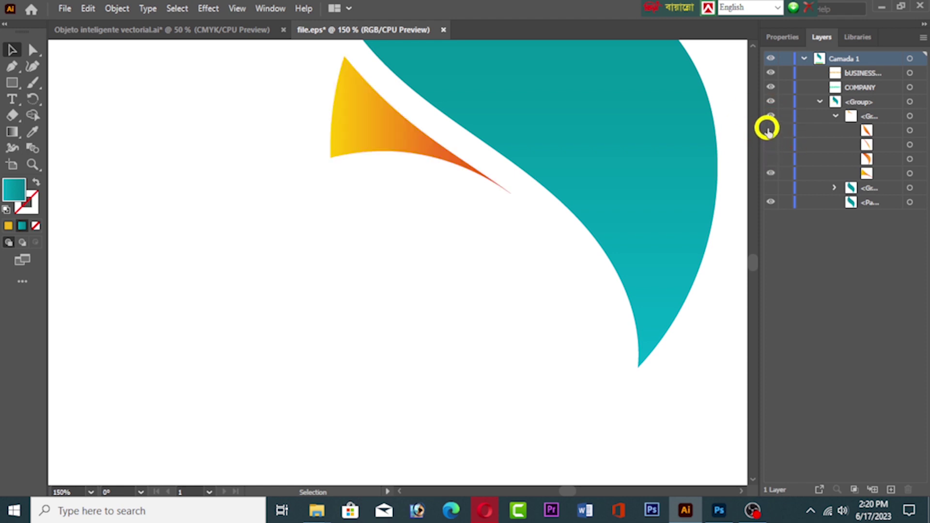
pyautogui.click(771, 130)
pyautogui.click(770, 144)
pyautogui.click(771, 159)
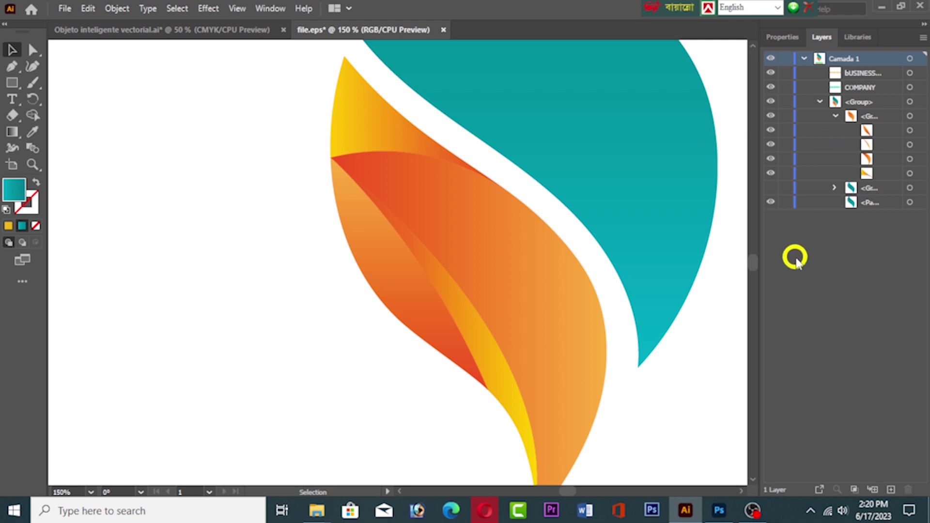
# - Select the teal flame's base path and keep the group of gradient shapes above it hidden
pyautogui.click(771, 187)
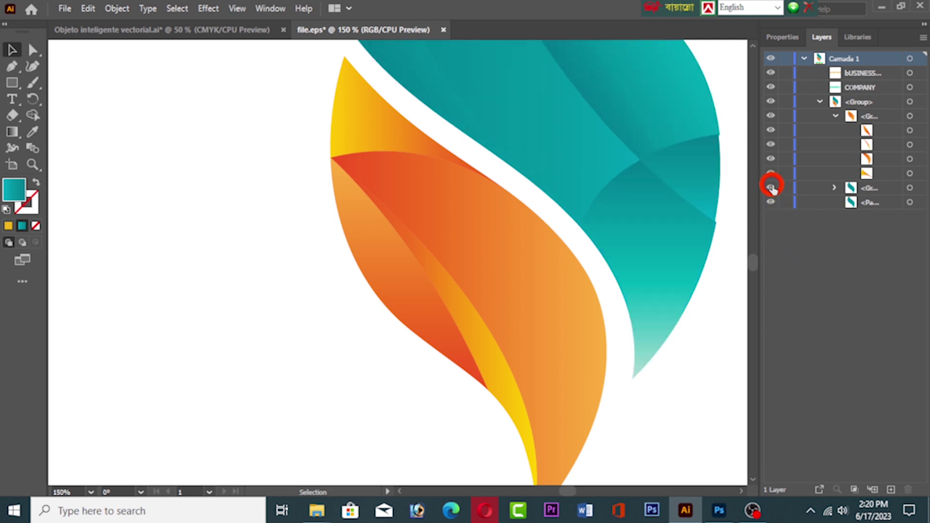
pyautogui.click(910, 202)
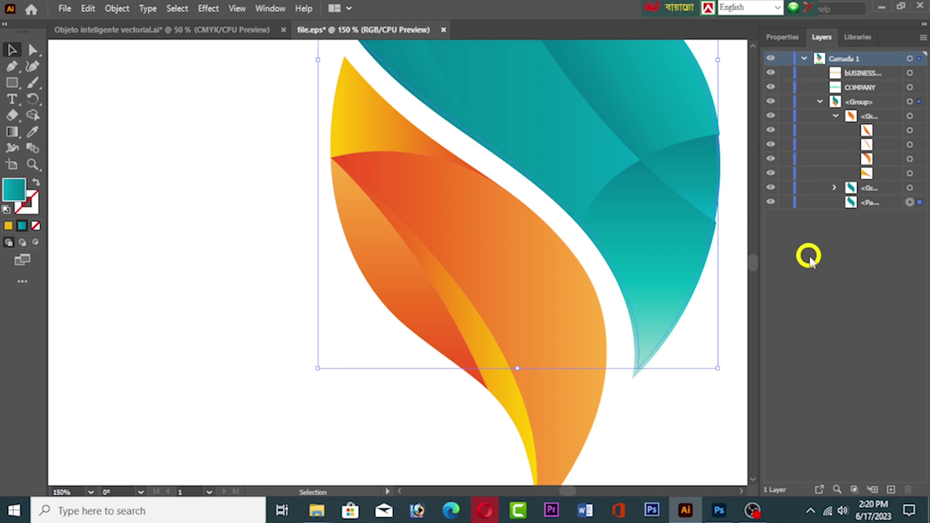
pyautogui.click(770, 187)
pyautogui.scroll(5, 691, 214)
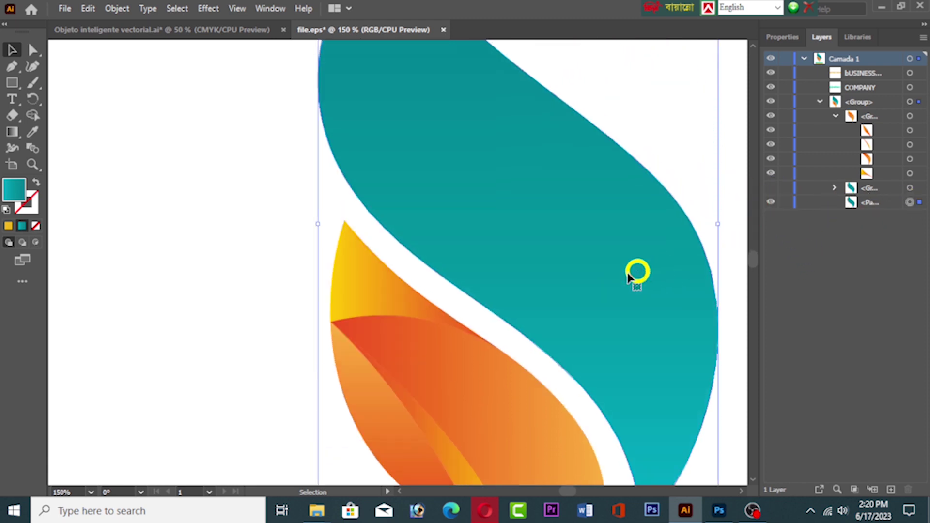
pyautogui.scroll(2, 628, 277)
# - Try a solid blue fill, #3450C6, on the teal flame's base shape
pyautogui.doubleClick(13, 190)
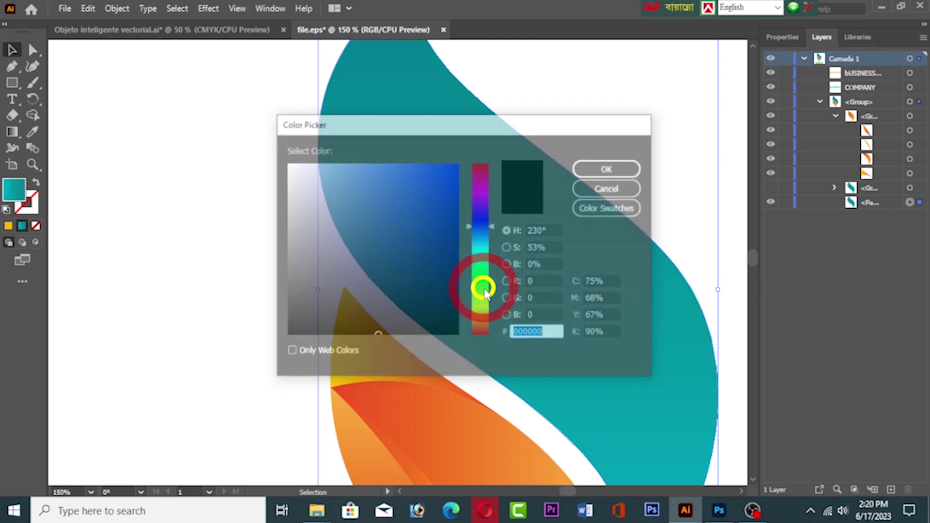
pyautogui.click(413, 201)
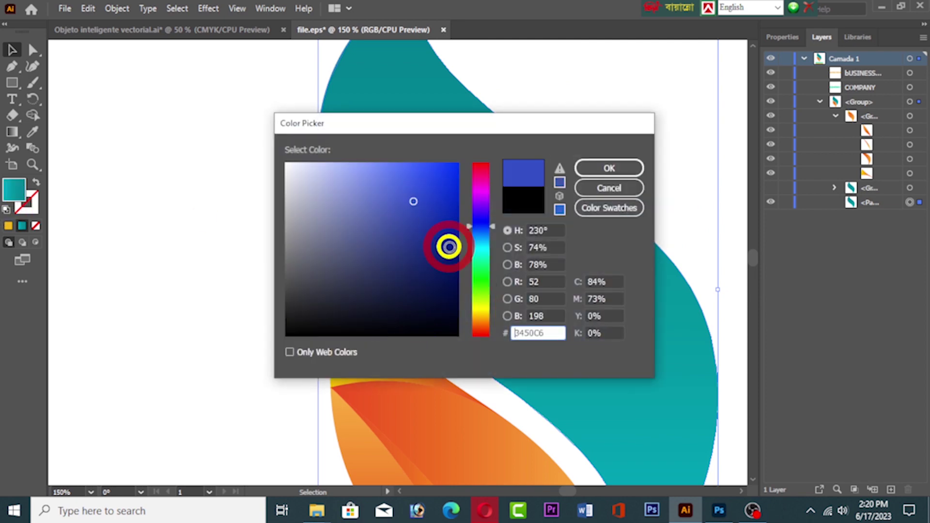
pyautogui.click(599, 170)
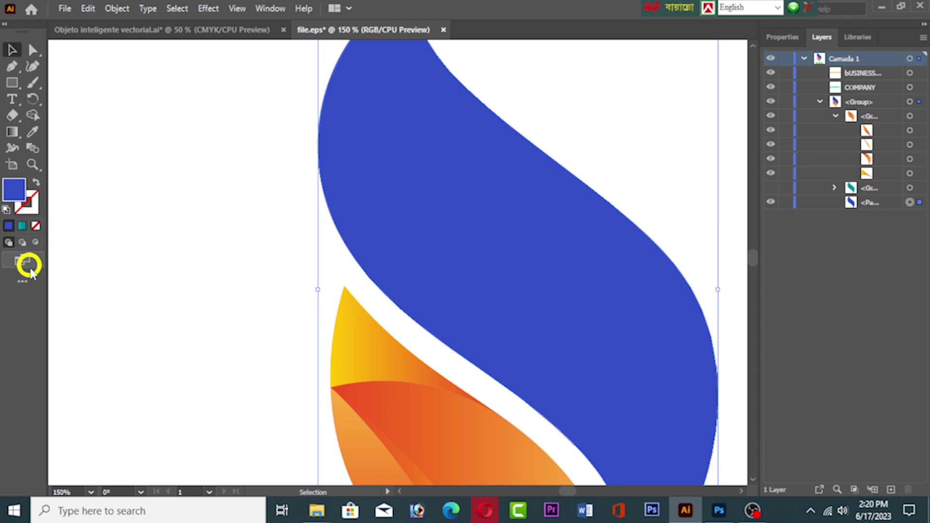
# - Reapply the linear gradient fill to the base shape and set its first color stop to a green swatch
pyautogui.click(22, 225)
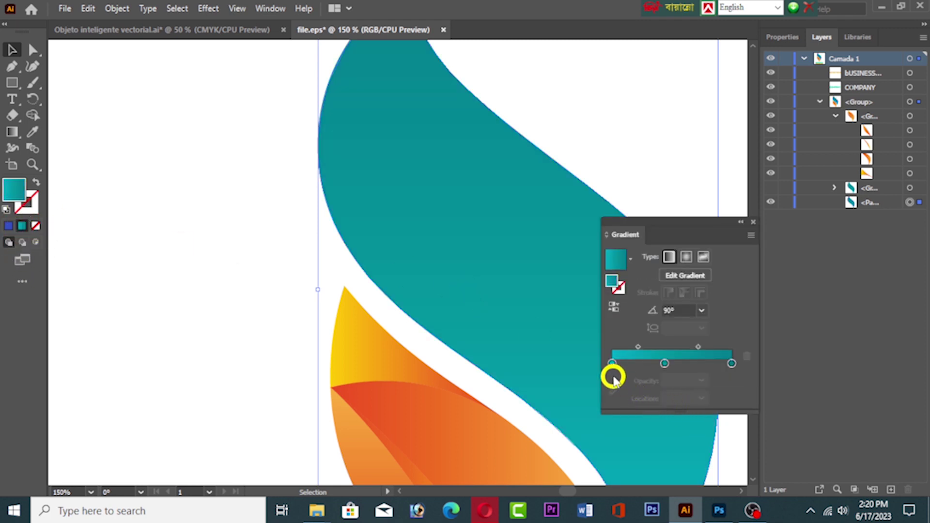
pyautogui.doubleClick(611, 363)
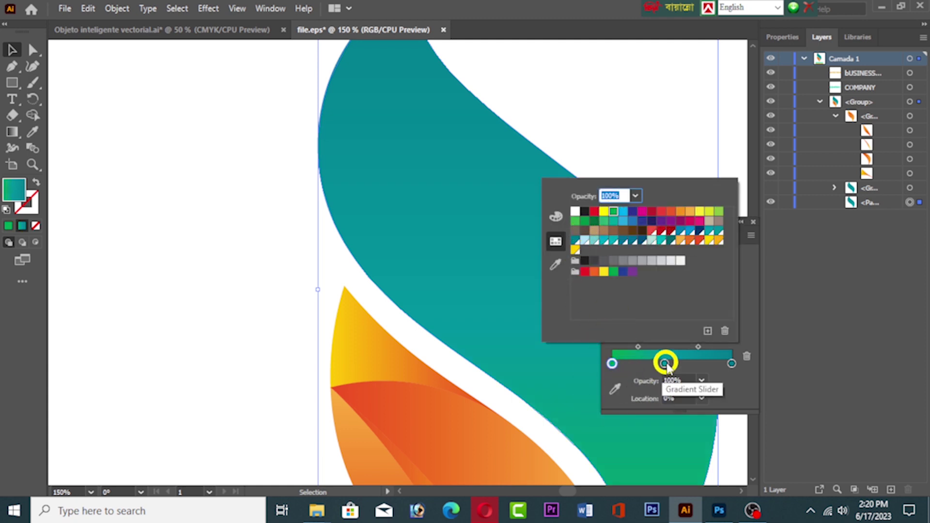
pyautogui.press('Escape')
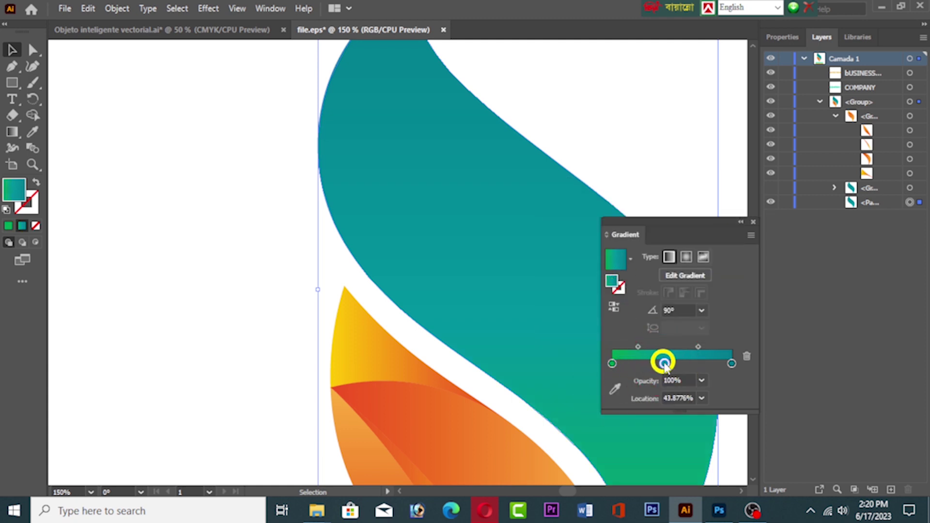
# - Set the base gradient's middle stop to a lighter green swatch and its end stop to a teal-green swatch
pyautogui.doubleClick(664, 364)
pyautogui.click(603, 218)
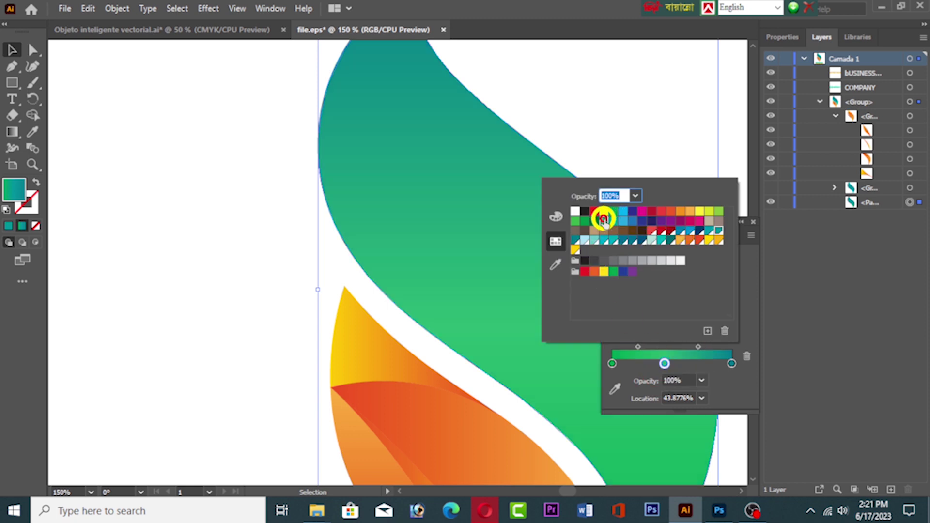
pyautogui.click(731, 363)
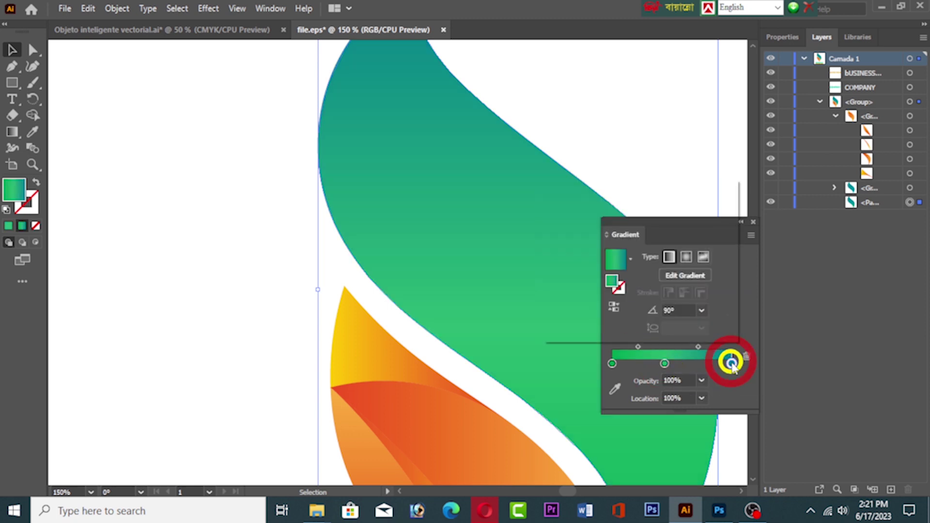
pyautogui.doubleClick(731, 363)
pyautogui.click(613, 221)
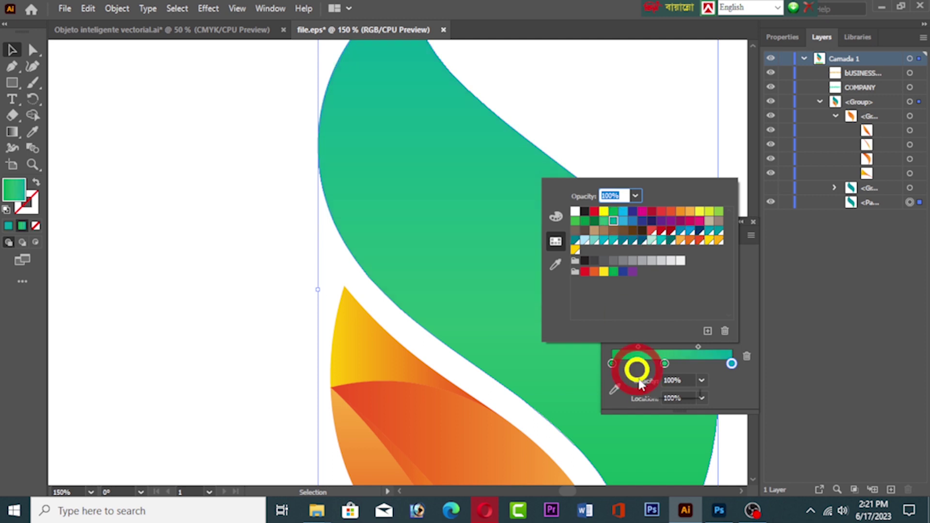
# - Show the teal flame's group of gradient shapes again, expand it, and select the central band shape
pyautogui.click(748, 395)
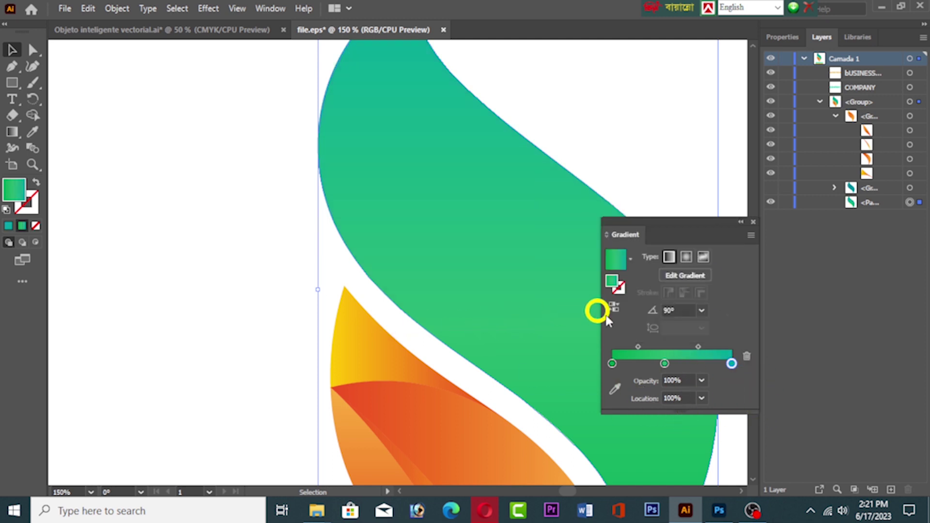
pyautogui.click(752, 222)
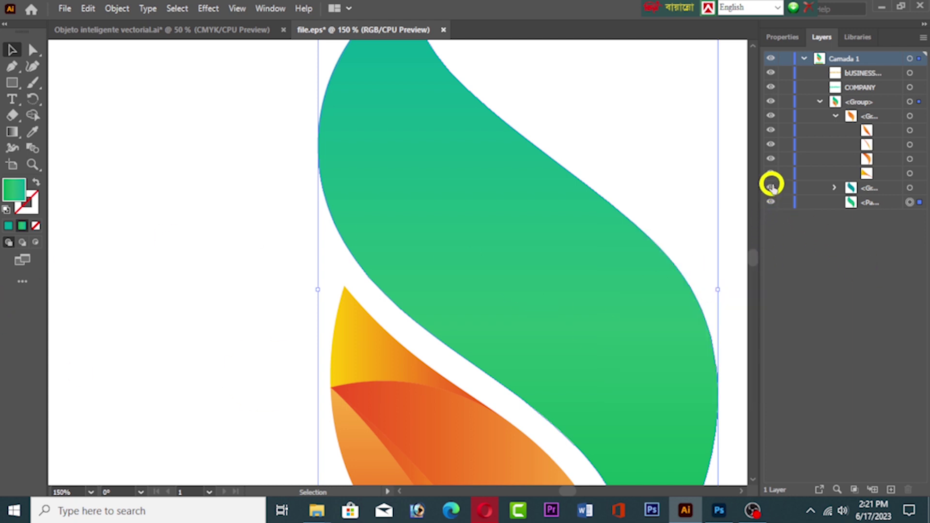
pyautogui.click(771, 187)
pyautogui.click(835, 188)
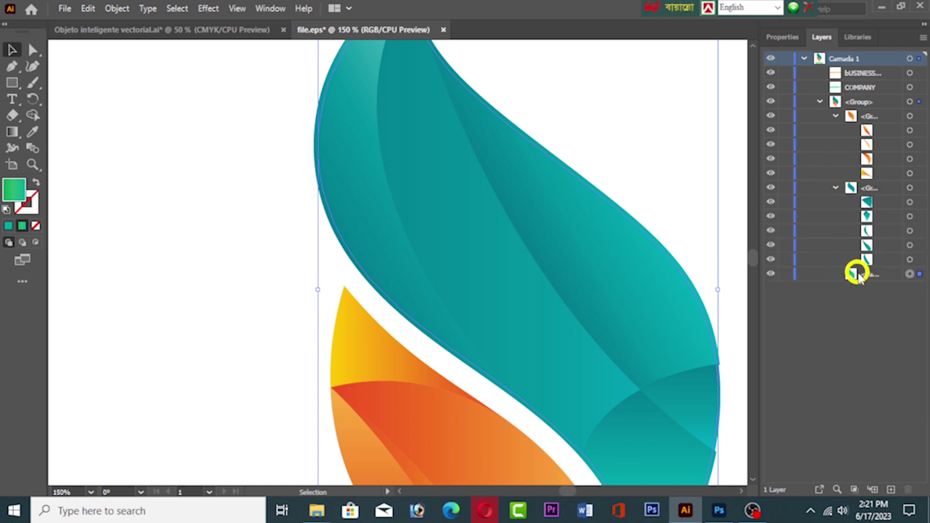
pyautogui.click(911, 259)
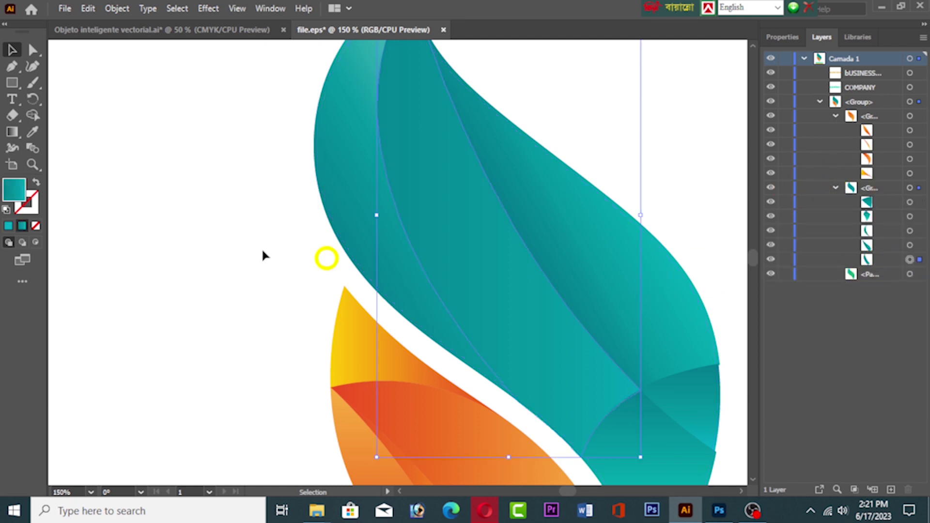
# - Try switching the central band's gradient to a solid fill in FOCOLTONE 2267
pyautogui.doubleClick(12, 189)
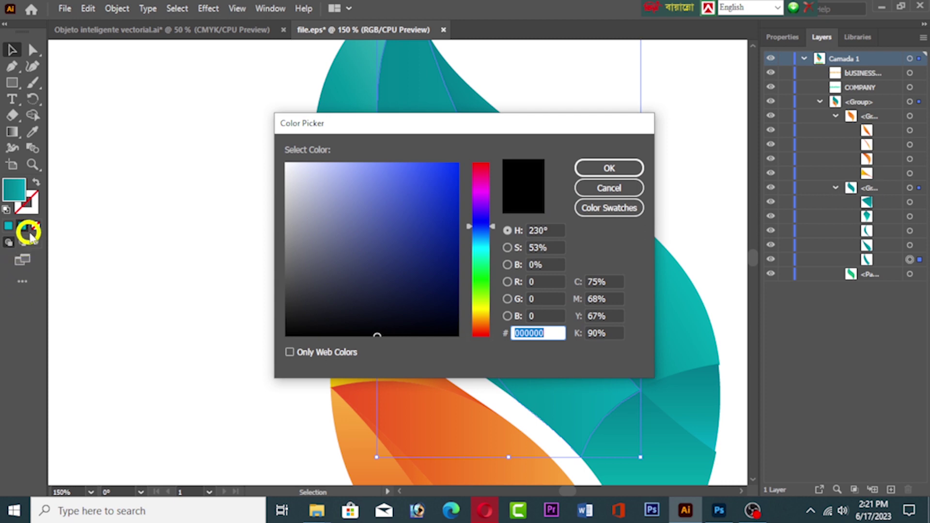
pyautogui.click(609, 188)
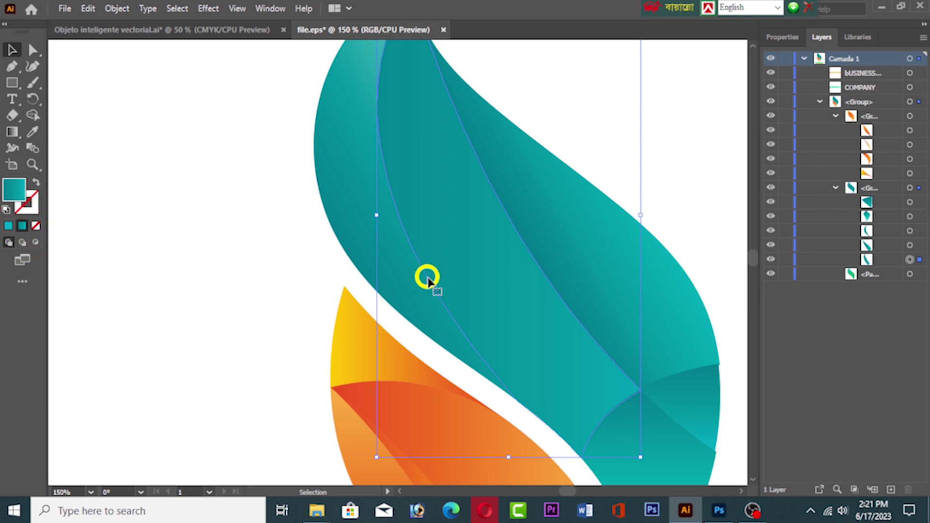
pyautogui.click(18, 196)
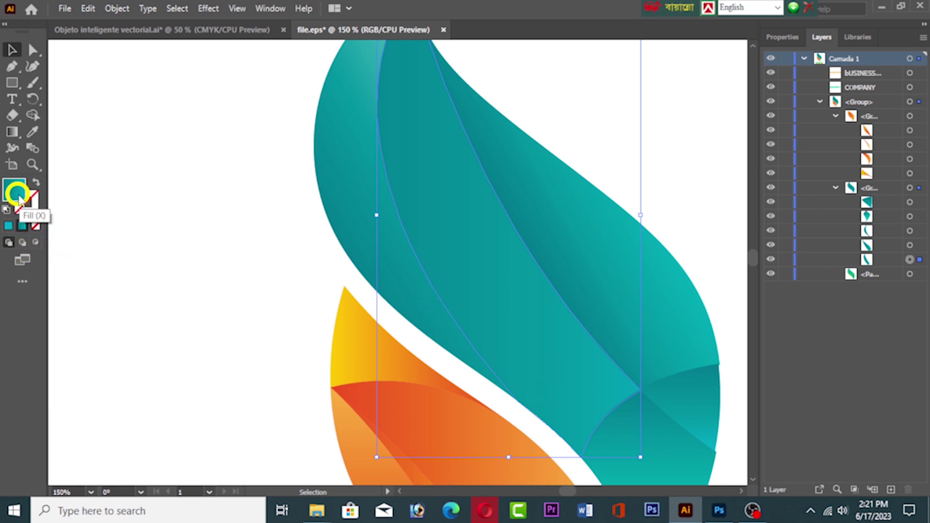
pyautogui.click(8, 225)
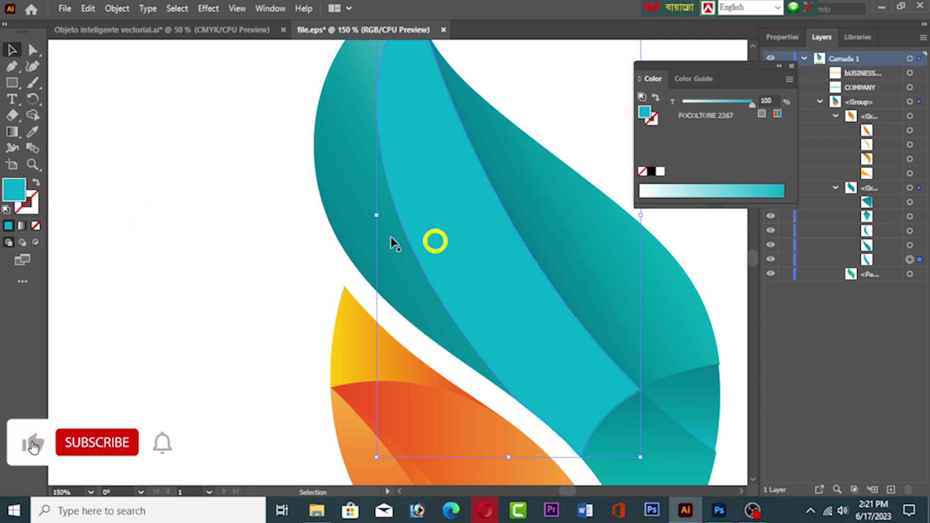
# - Try a solid blue fill on the central band, about C 72.74, M 30.51, Y 0, K 0
pyautogui.click(12, 130)
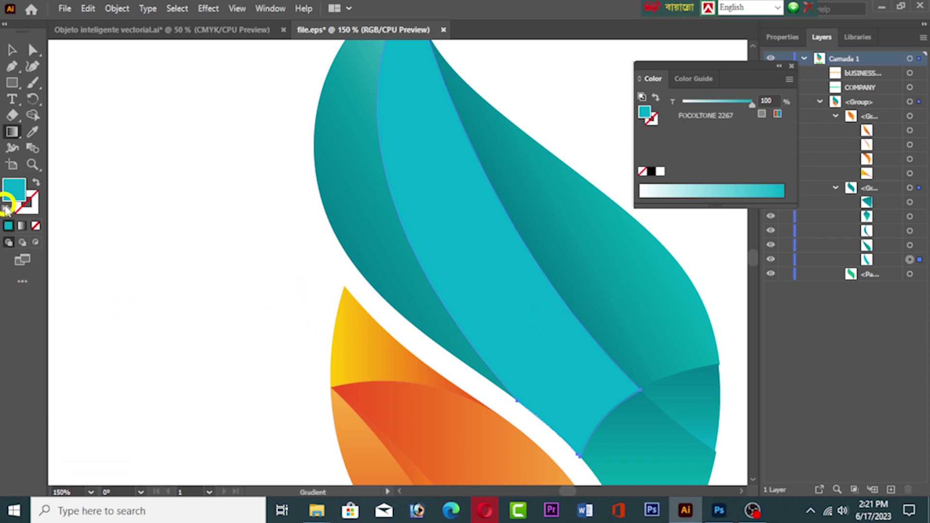
pyautogui.doubleClick(18, 189)
pyautogui.click(439, 182)
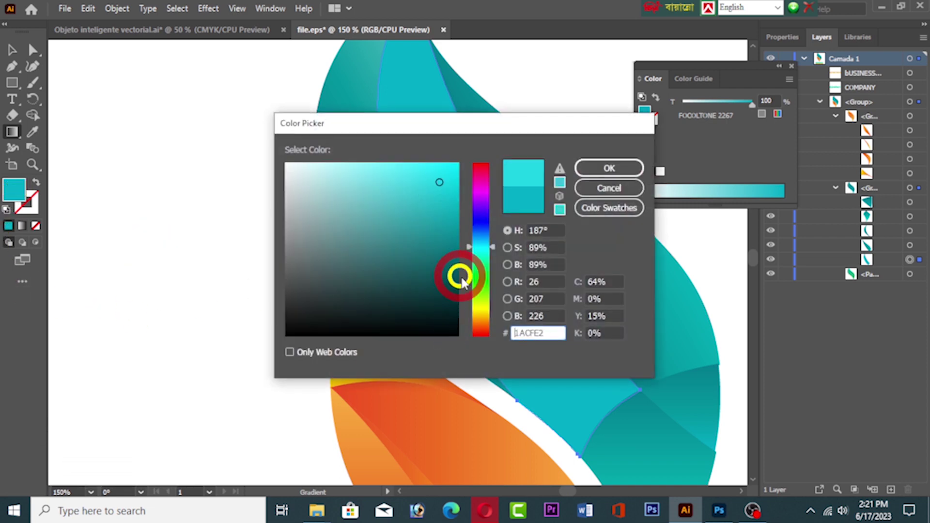
pyautogui.click(477, 209)
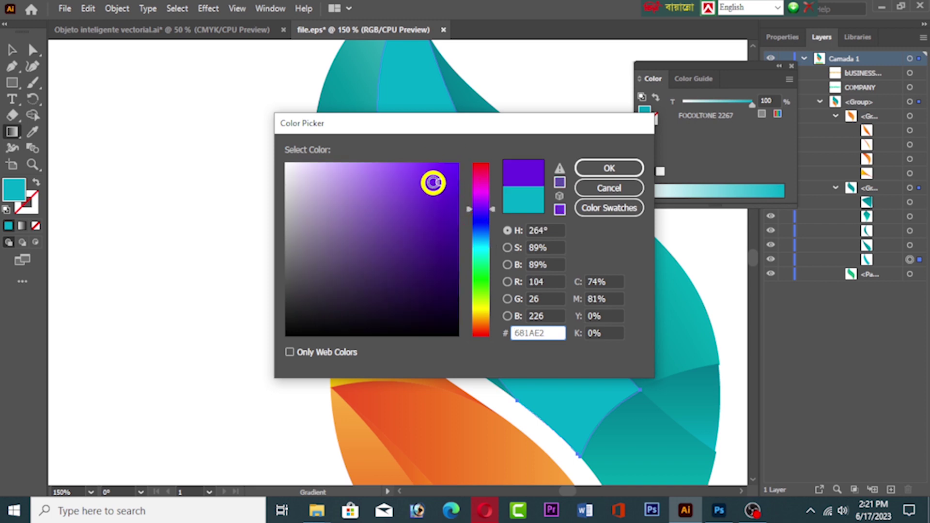
pyautogui.click(414, 179)
pyautogui.click(480, 236)
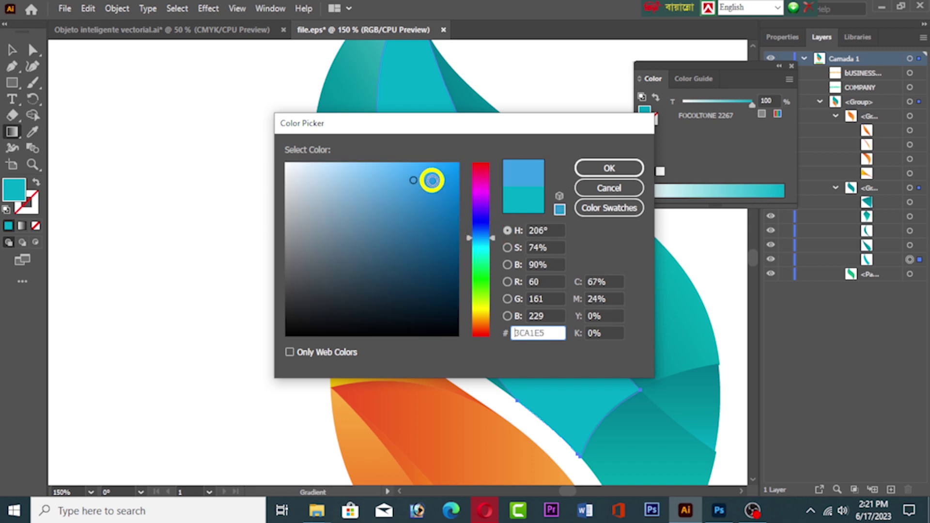
pyautogui.click(431, 183)
pyautogui.click(598, 163)
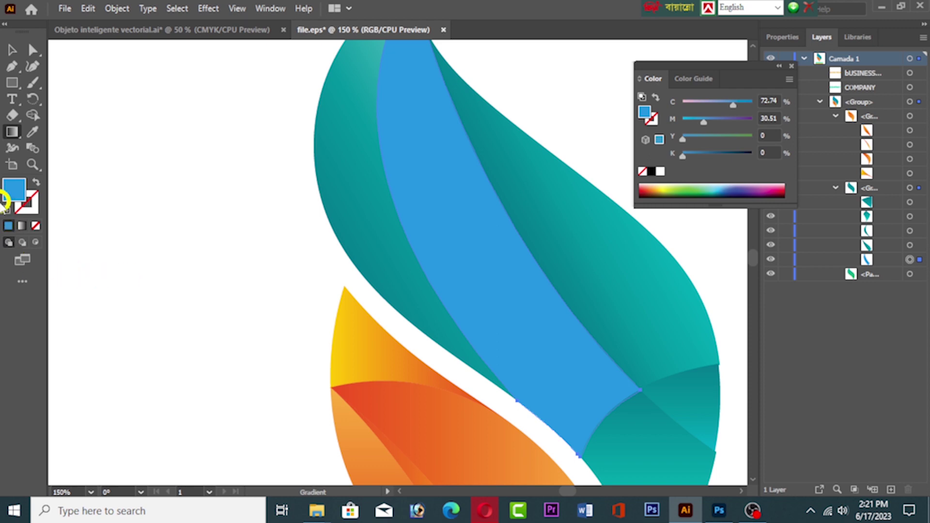
# - Apply a linear gradient to the central band, try green and blue swatches on its first stop, and settle on FOCOLTONE 2267
pyautogui.click(22, 226)
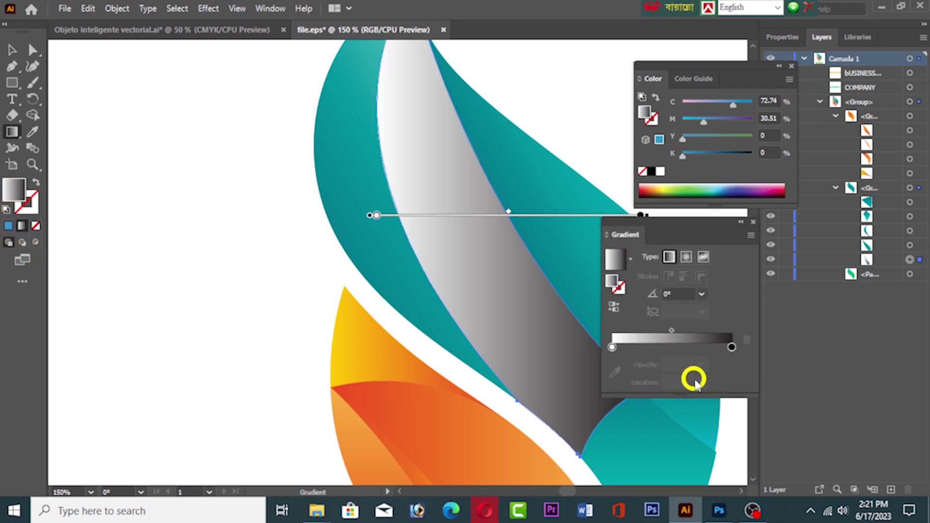
pyautogui.doubleClick(612, 347)
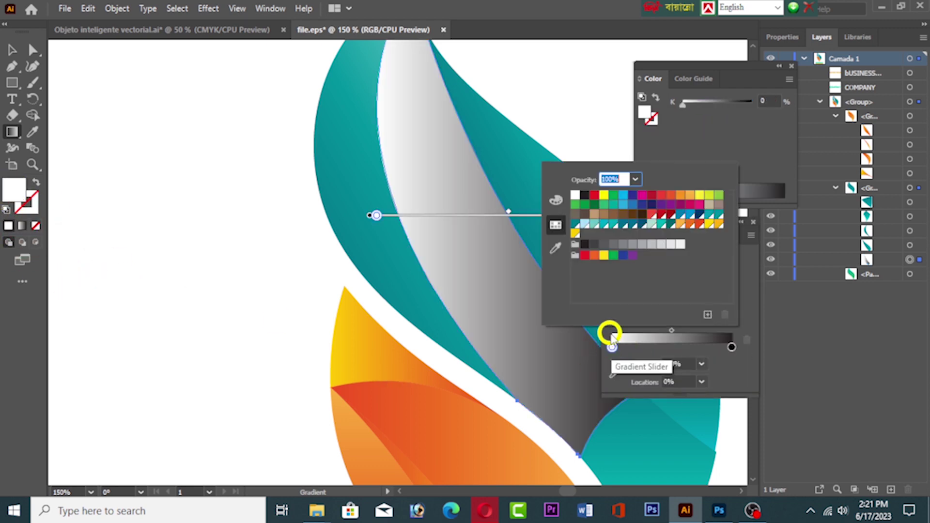
pyautogui.click(582, 207)
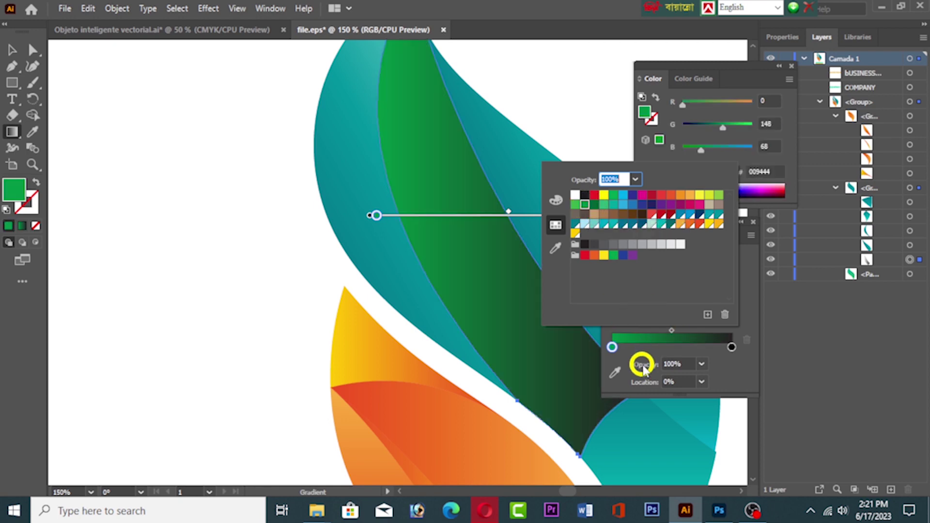
pyautogui.click(611, 204)
pyautogui.click(623, 202)
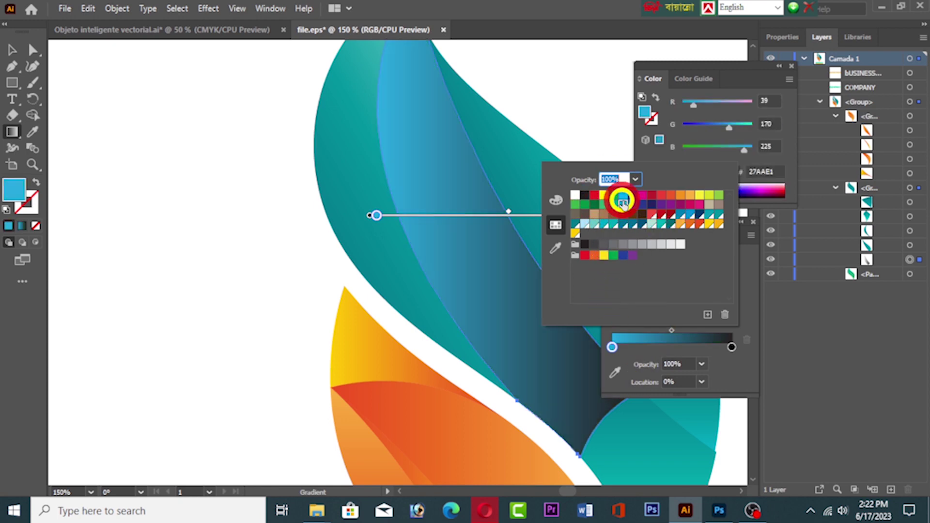
pyautogui.click(630, 203)
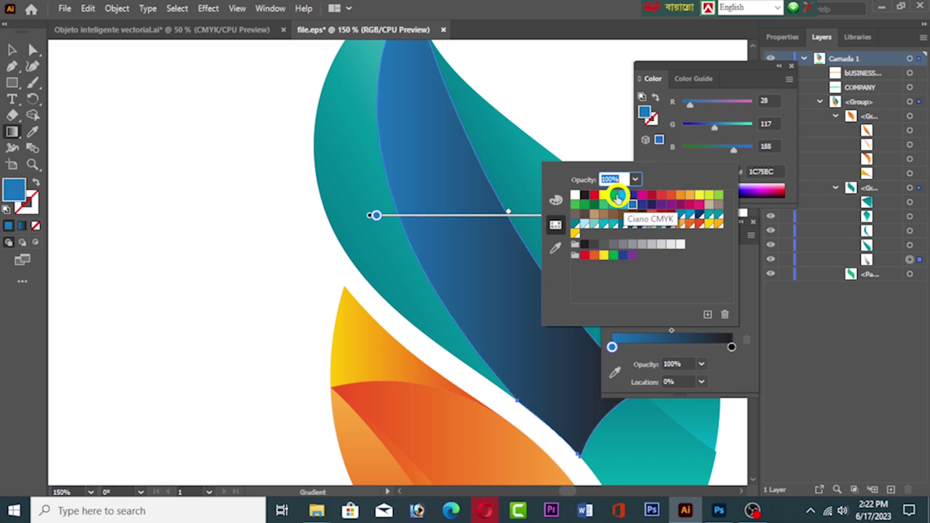
pyautogui.click(622, 195)
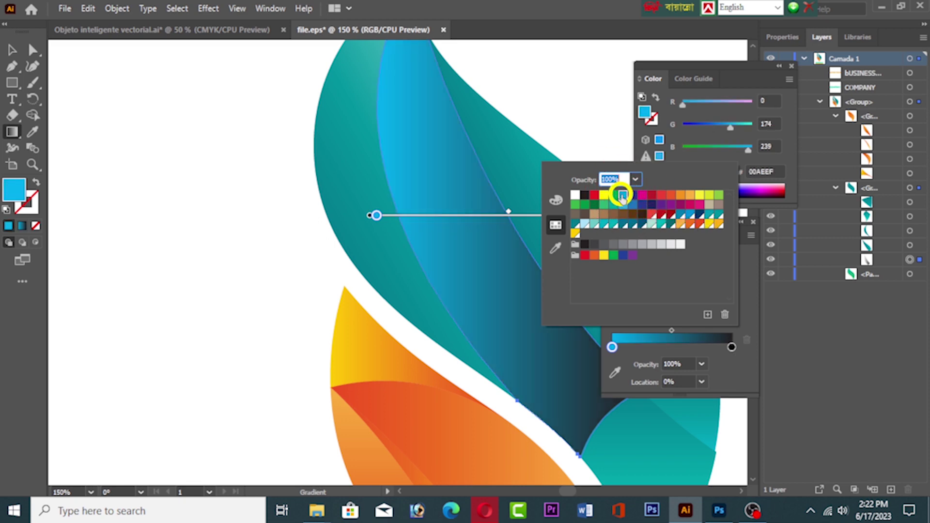
pyautogui.click(610, 208)
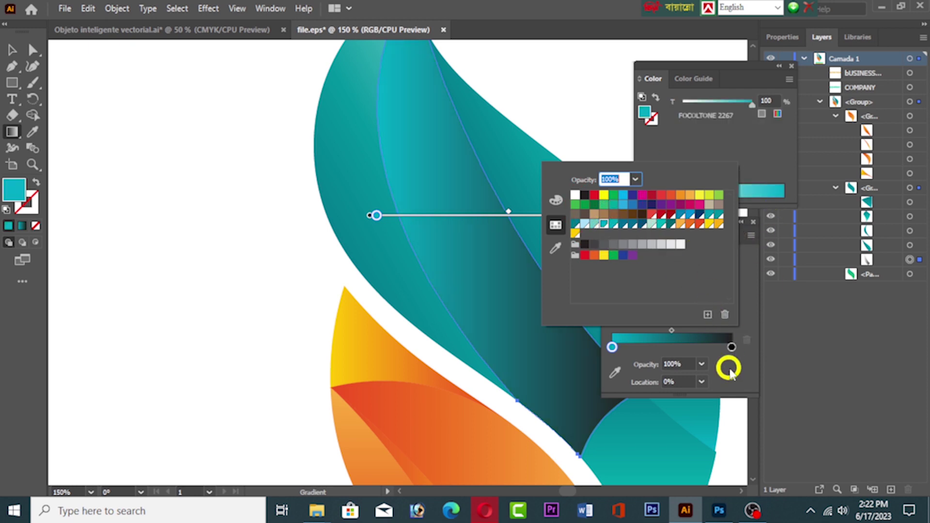
pyautogui.click(716, 145)
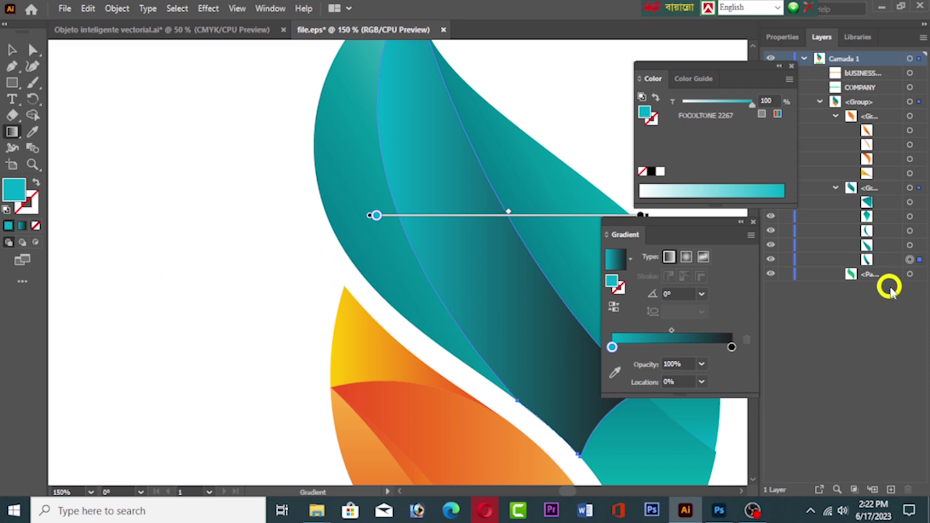
# - Set the first gradient stop of the shape along the teal flame's upper right side to the teal-green swatch #00A79D
pyautogui.click(909, 246)
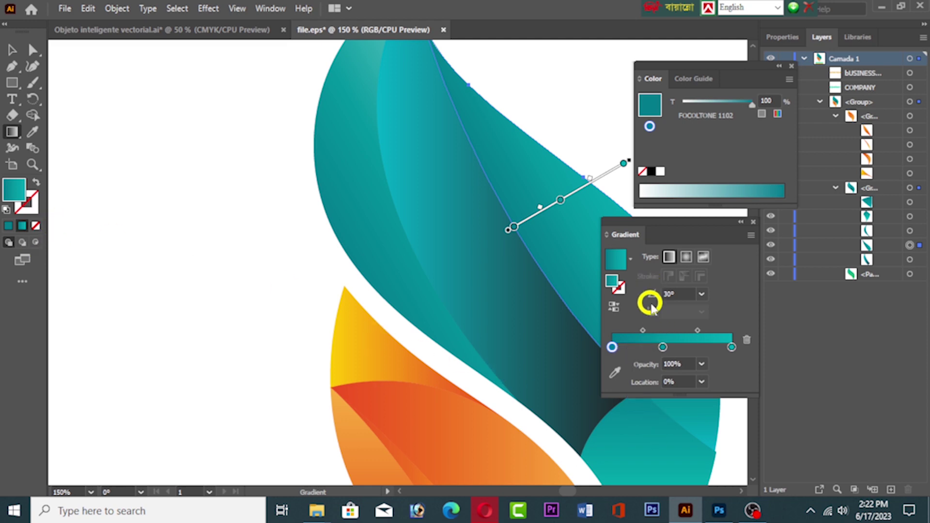
pyautogui.click(611, 346)
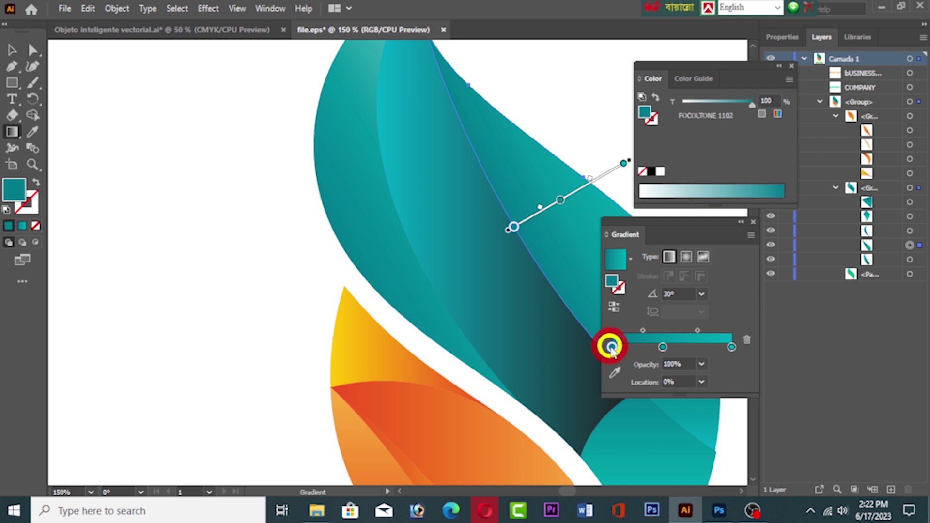
pyautogui.doubleClick(611, 347)
pyautogui.click(586, 202)
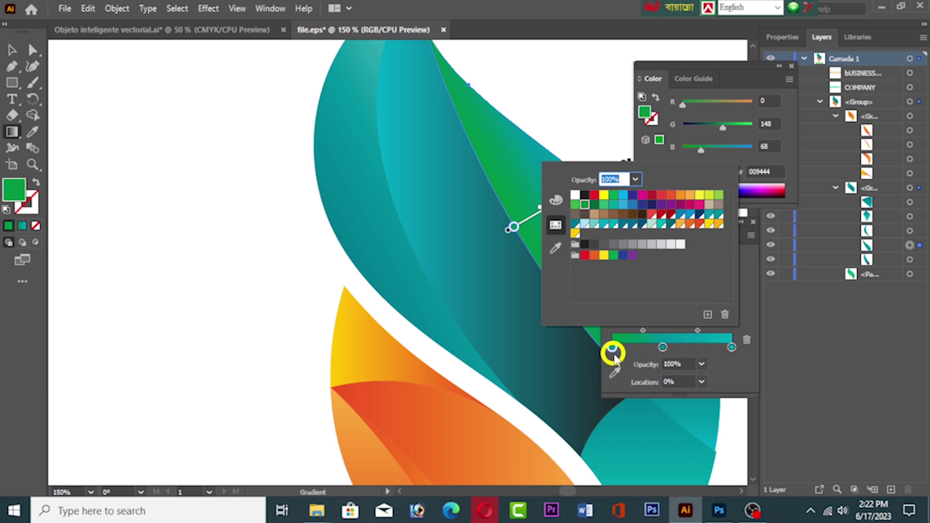
pyautogui.click(613, 204)
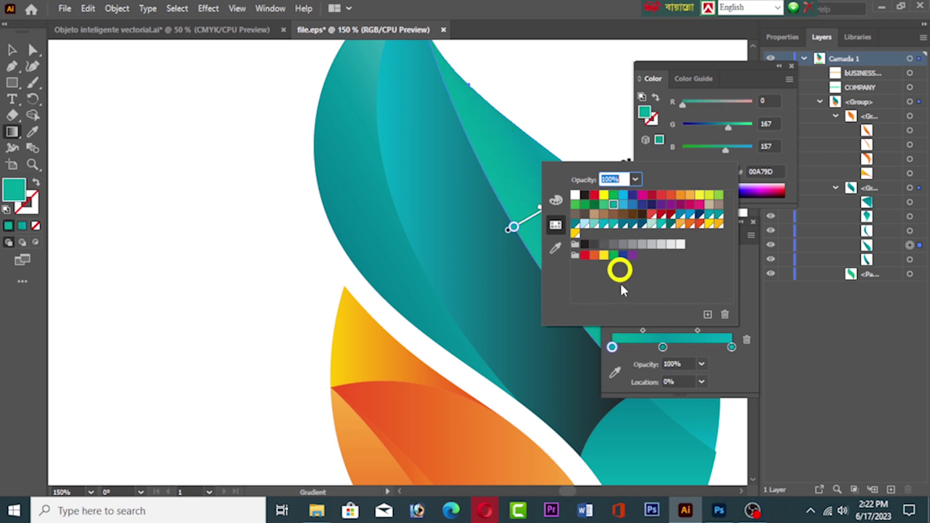
pyautogui.click(748, 268)
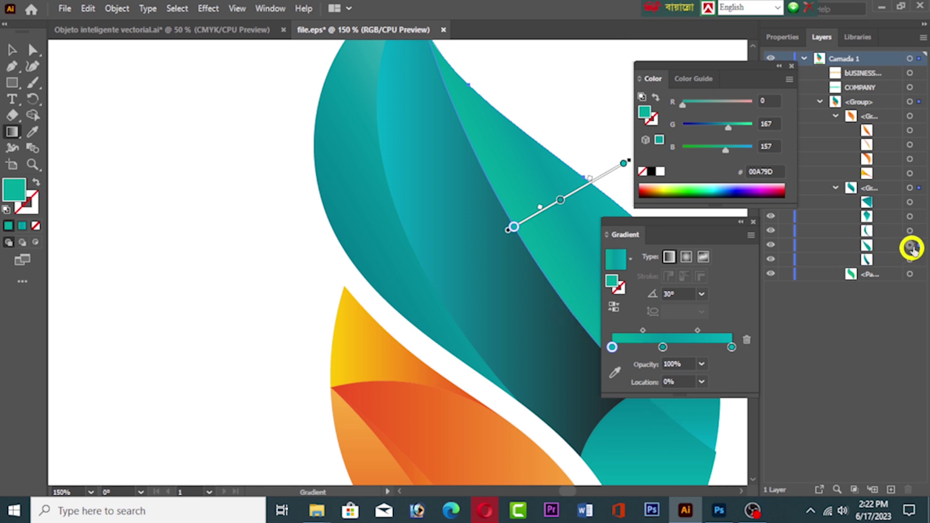
# - Set the first gradient stop of the shape along the teal flame's left edge to FOCOLTONE 3446
pyautogui.click(910, 231)
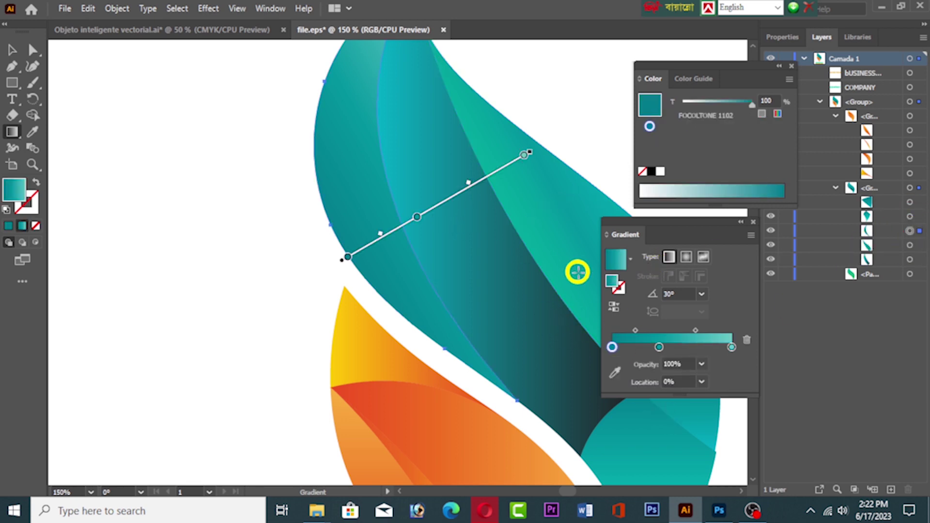
pyautogui.doubleClick(612, 347)
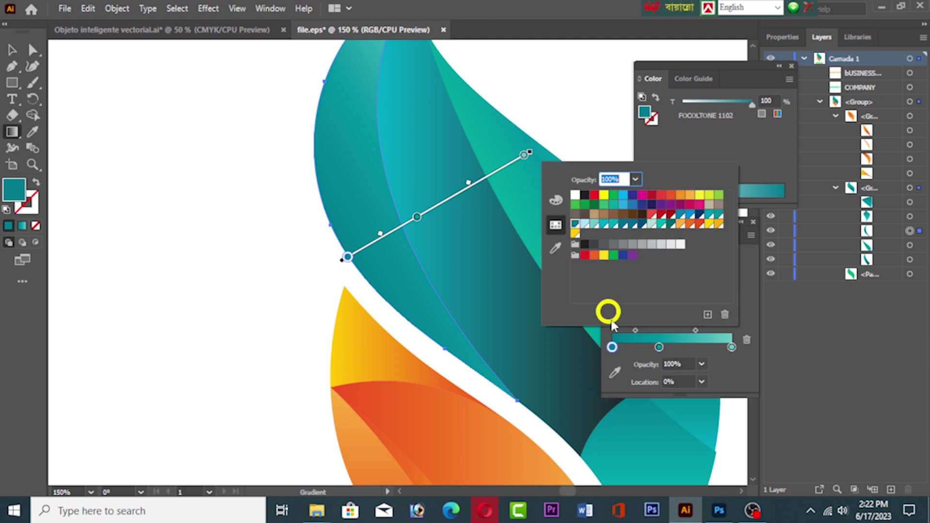
pyautogui.click(613, 220)
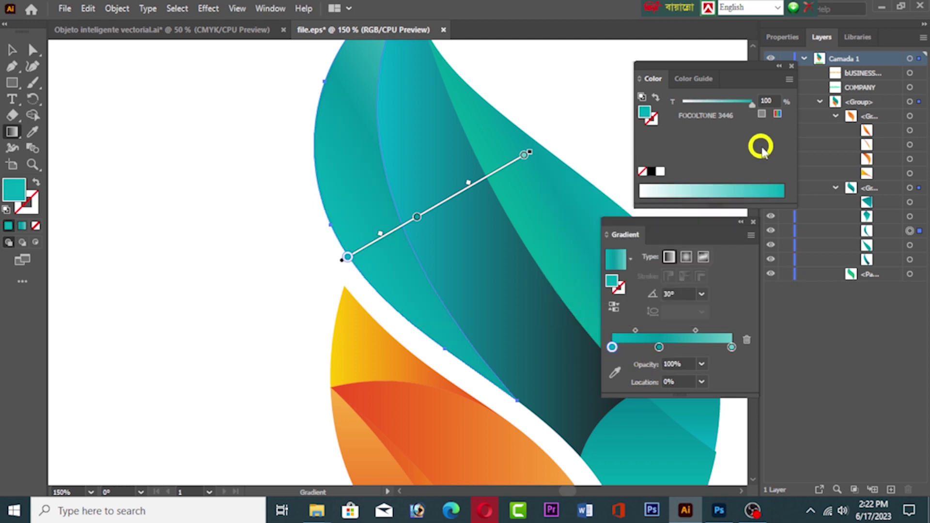
# - Set the first gradient stop of the lower overlay shape of the teal flame to the green swatch #2BB673
pyautogui.click(910, 216)
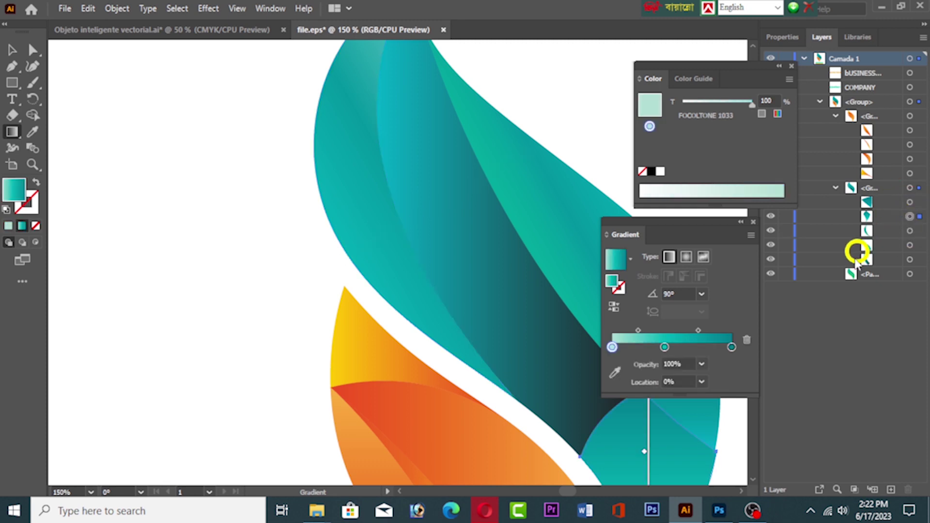
pyautogui.doubleClick(612, 347)
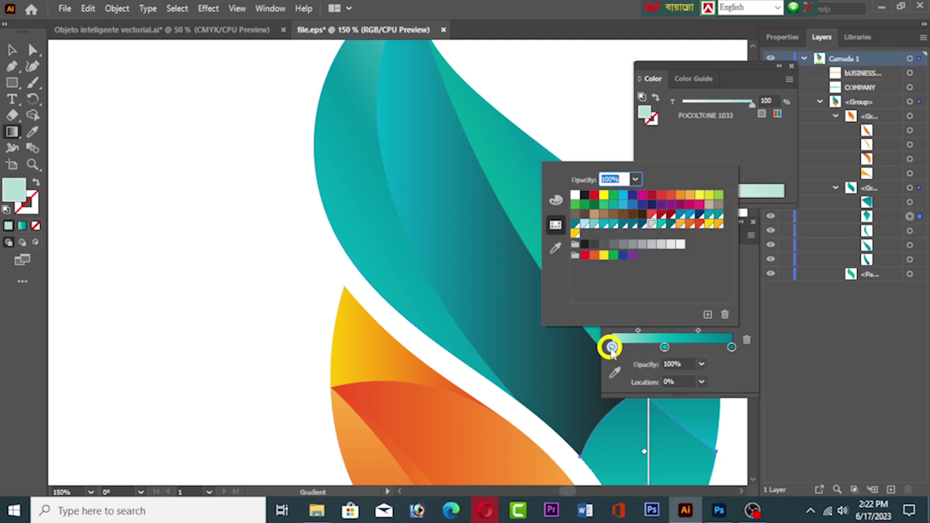
pyautogui.click(594, 223)
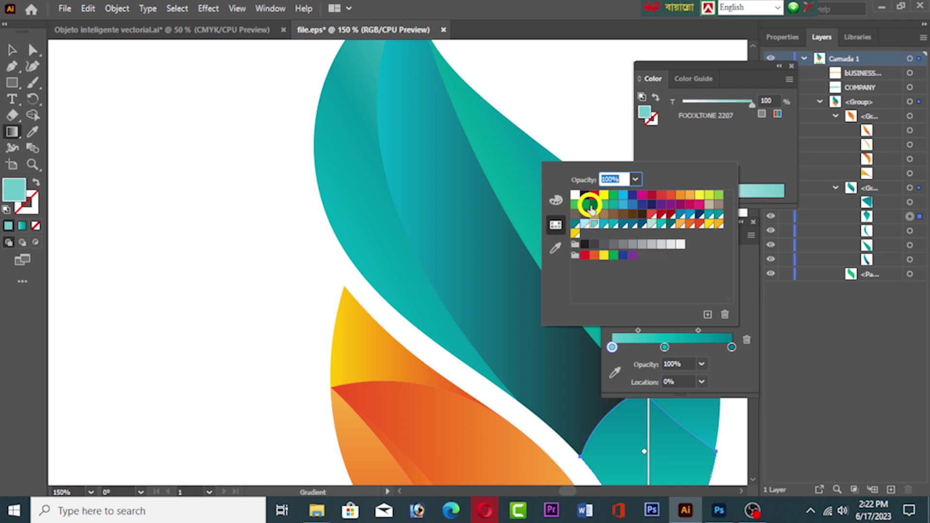
pyautogui.click(605, 204)
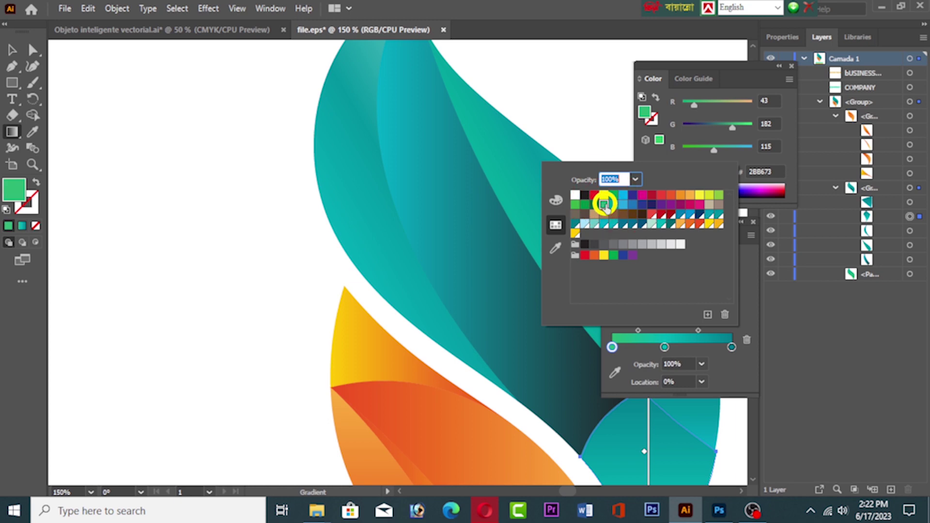
pyautogui.click(788, 156)
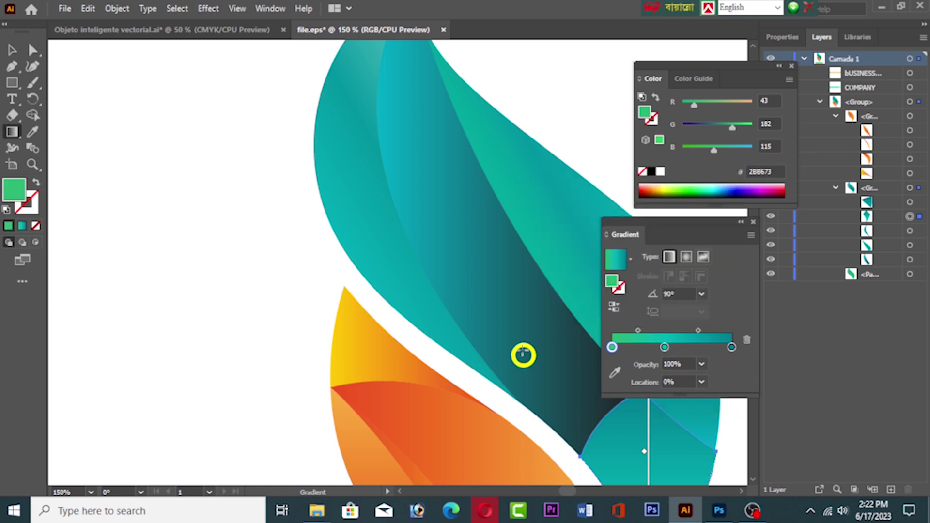
# - Set the first gradient stop of the small triangular overlay at the teal flame's lower right edge to the light green swatch #8DC63F
pyautogui.click(909, 202)
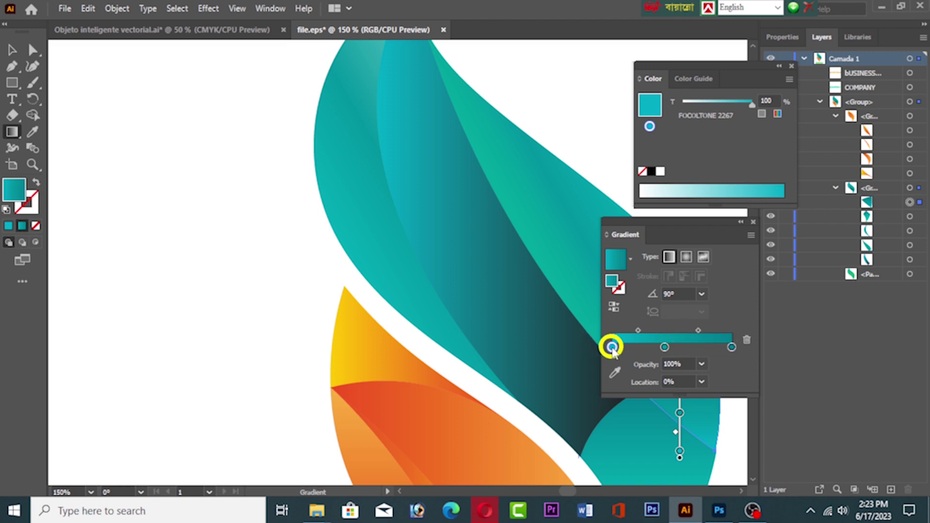
pyautogui.doubleClick(612, 347)
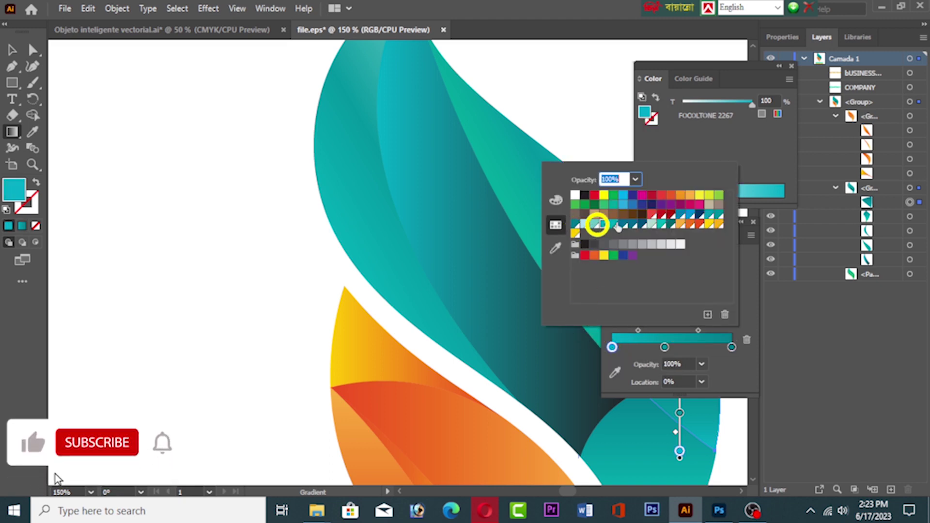
pyautogui.click(719, 195)
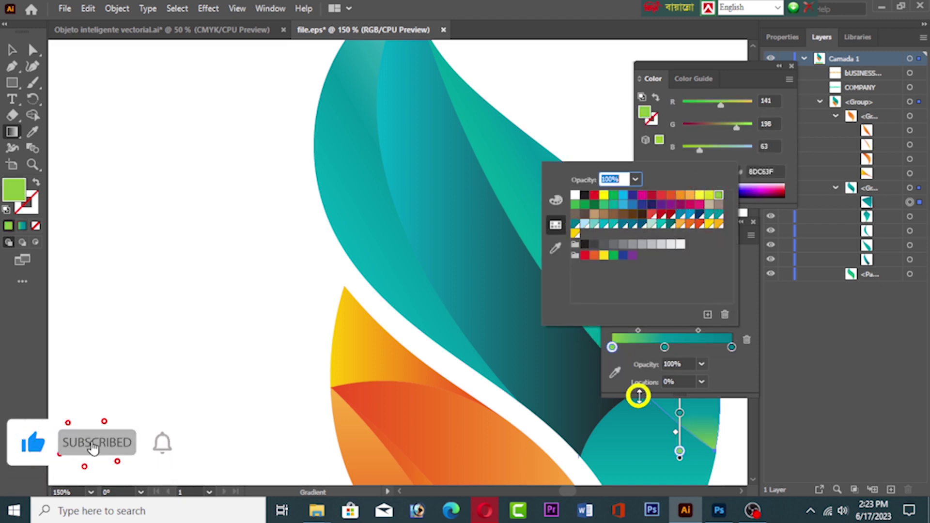
pyautogui.click(794, 169)
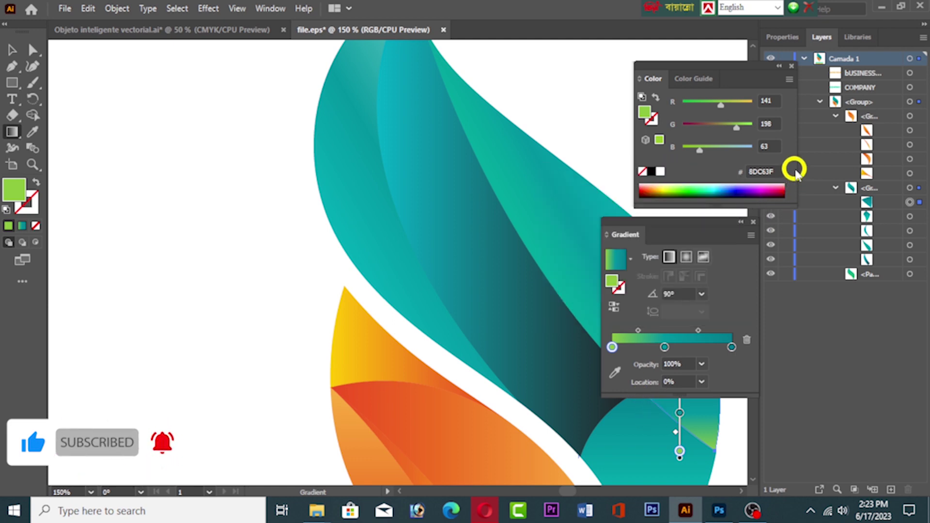
pyautogui.click(753, 222)
pyautogui.click(791, 66)
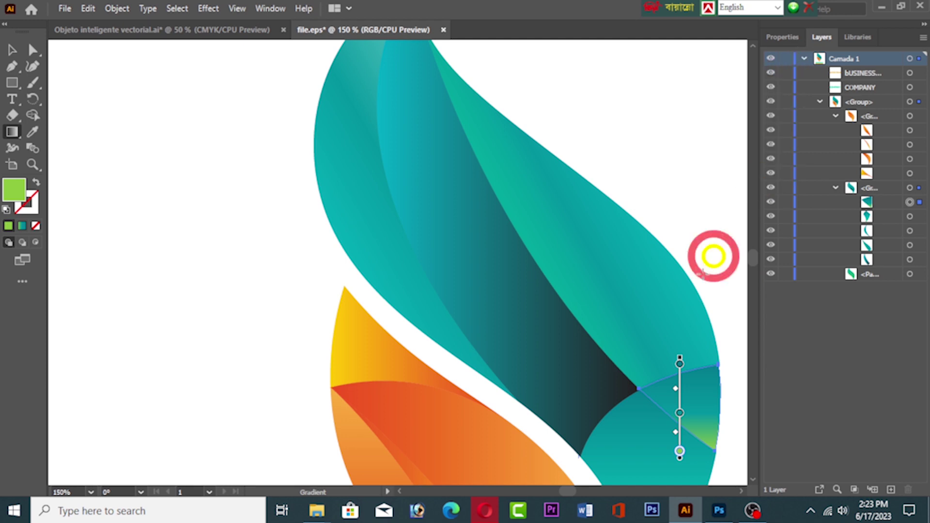
# - Fill the yellow upper tip shape of the orange flame with a solid magenta chosen in the Color Picker
pyautogui.scroll(-3, 538, 271)
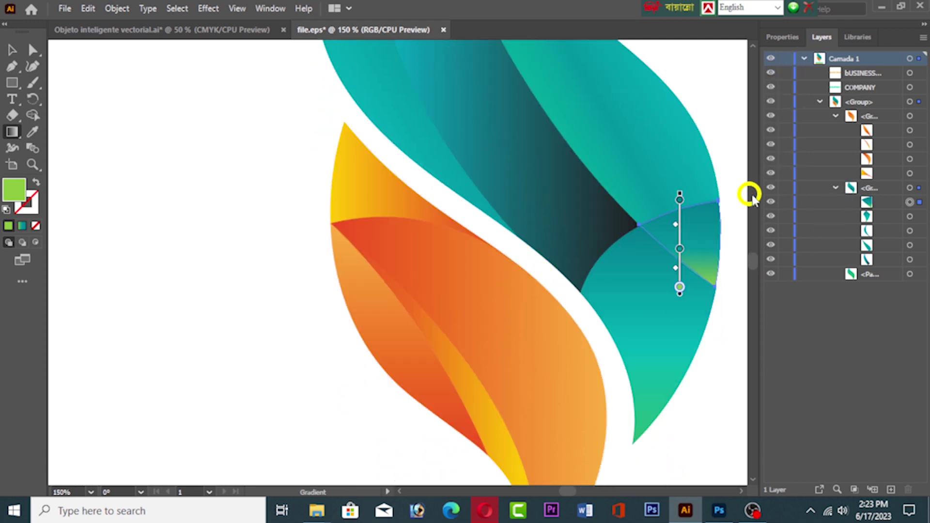
pyautogui.click(834, 188)
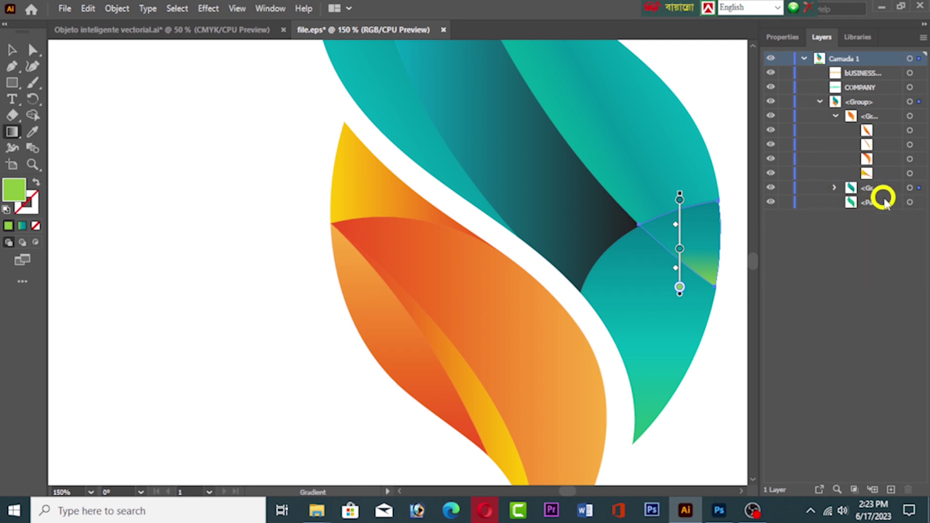
pyautogui.click(909, 173)
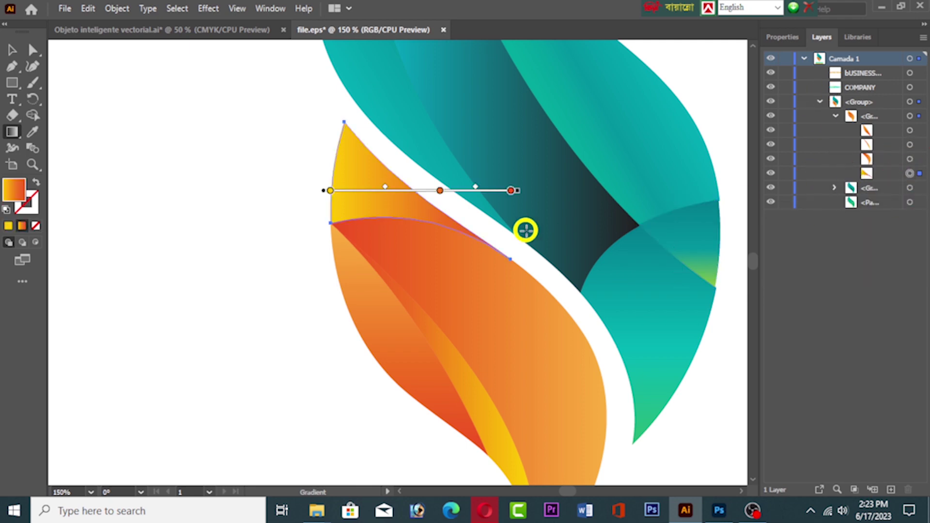
pyautogui.doubleClick(17, 192)
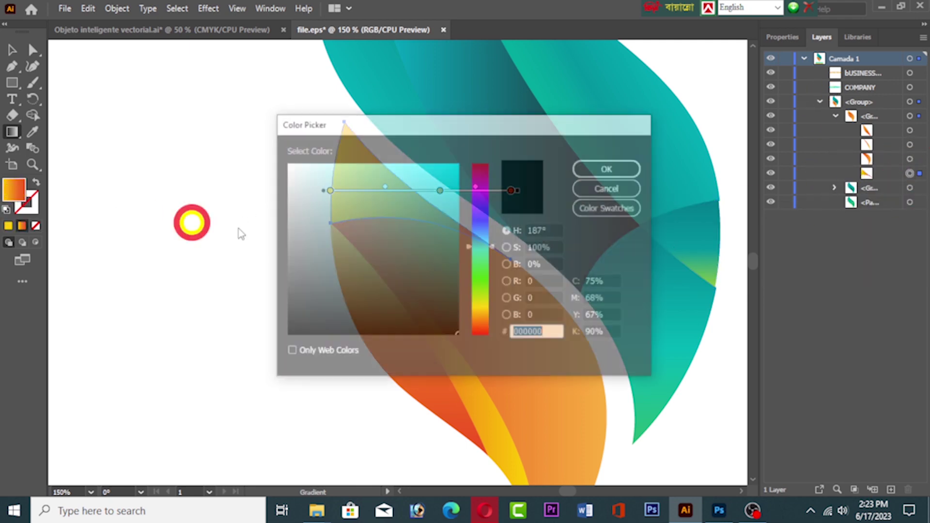
pyautogui.click(414, 185)
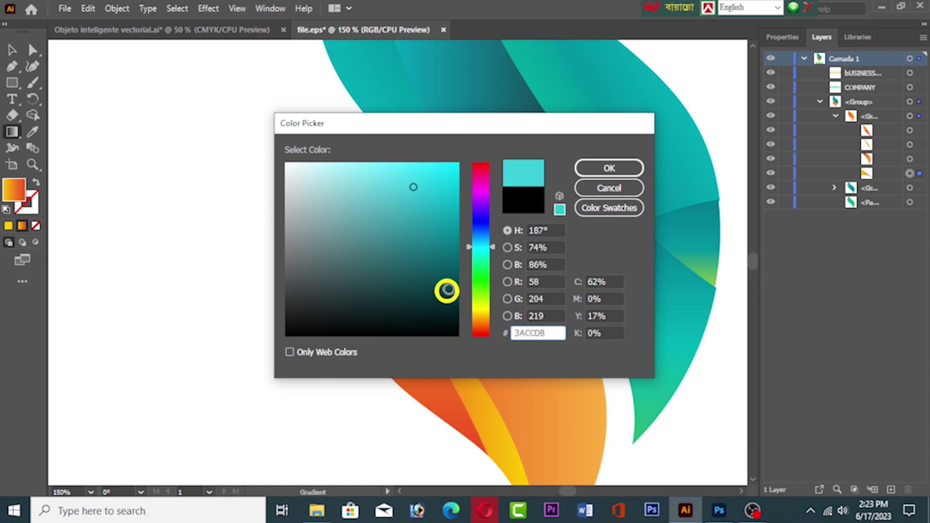
pyautogui.click(476, 190)
pyautogui.click(425, 180)
pyautogui.click(607, 168)
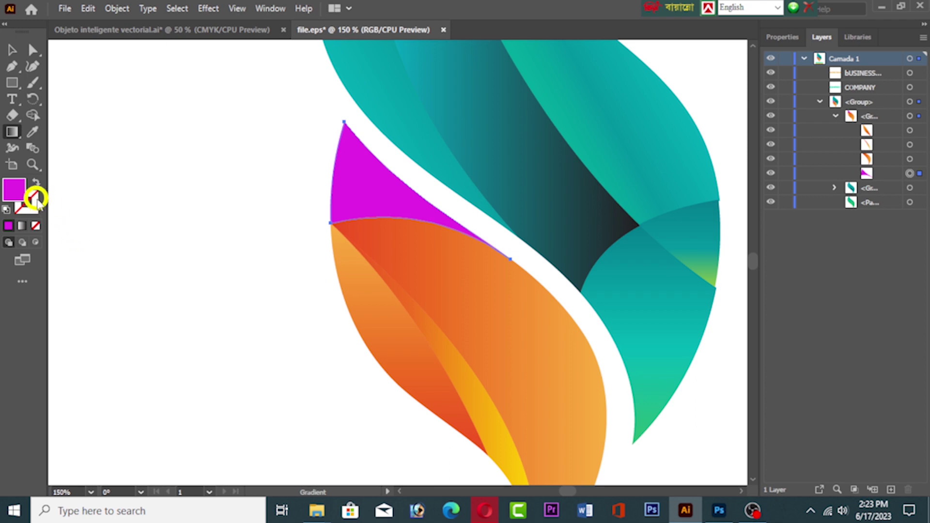
# - Apply a linear gradient to the orange flame's upper tip and set its first stop to the purple swatch
pyautogui.click(22, 226)
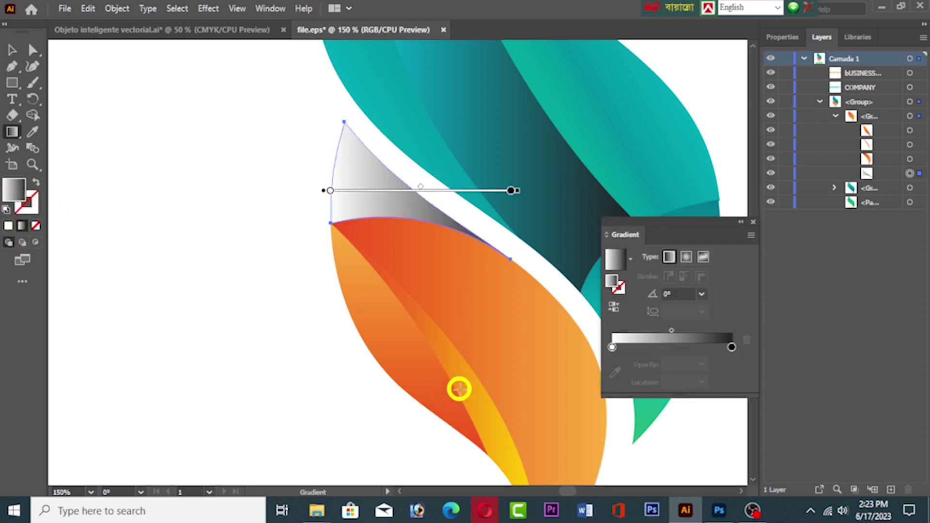
pyautogui.doubleClick(611, 348)
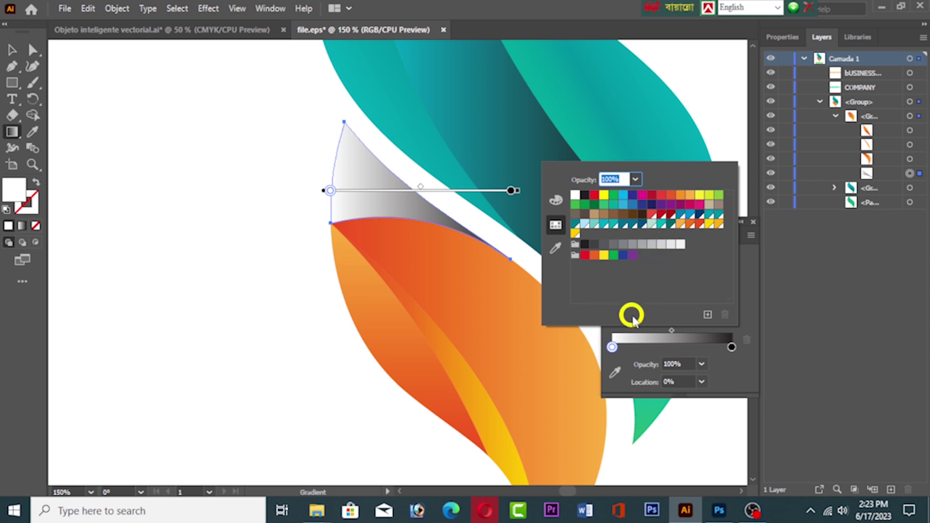
pyautogui.click(632, 255)
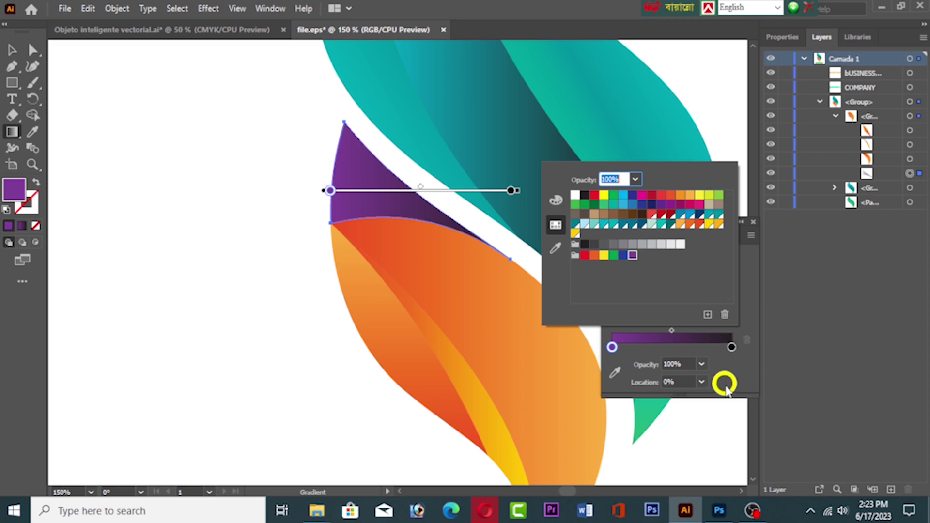
pyautogui.click(449, 344)
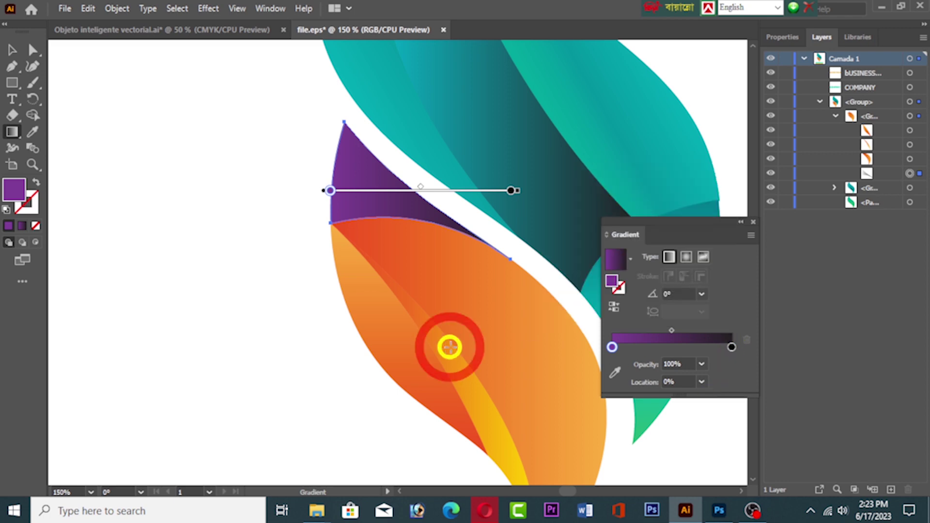
# - Fill the large orange body shape below the purple tip with solid cyan #40D3E2
pyautogui.click(906, 160)
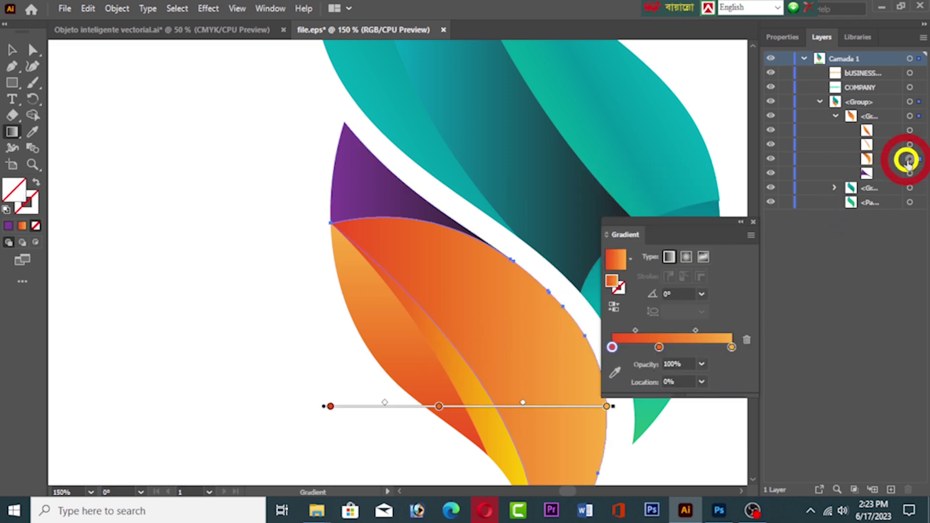
pyautogui.doubleClick(19, 188)
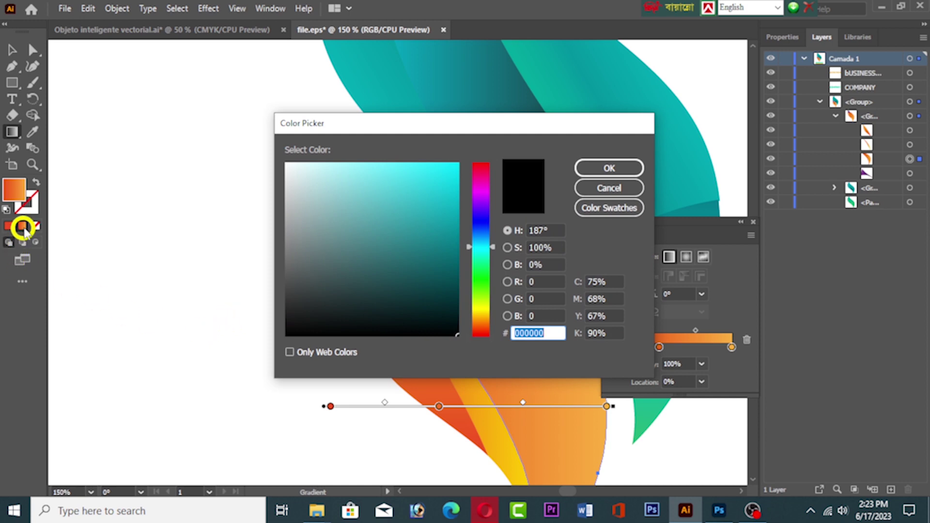
pyautogui.click(410, 182)
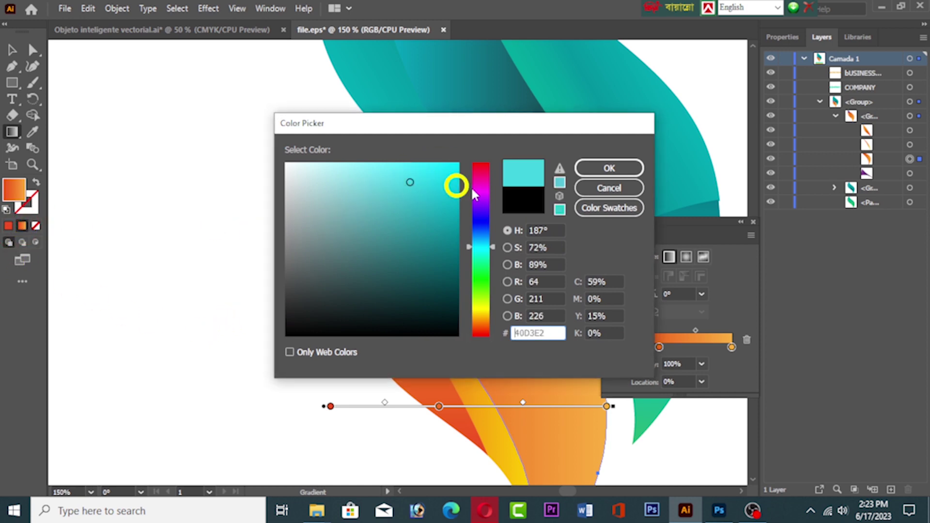
pyautogui.click(584, 167)
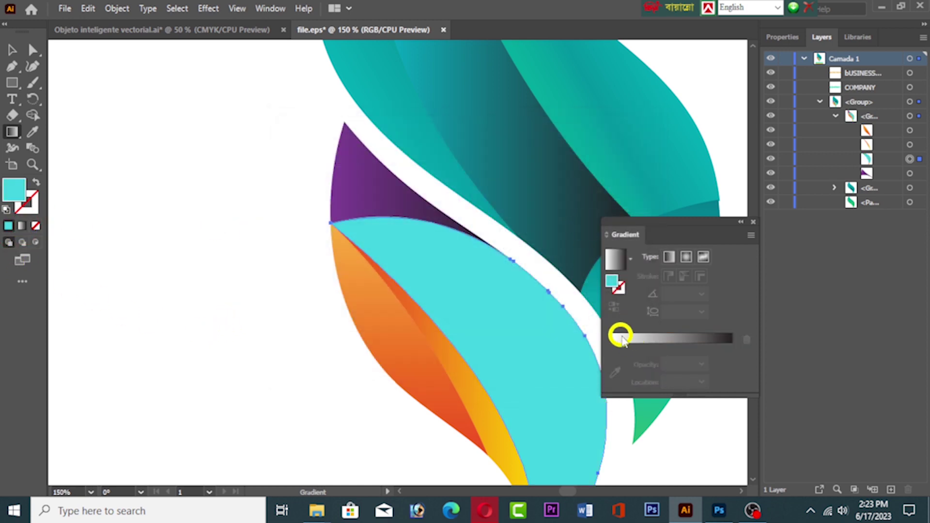
# - Apply a linear gradient to the large body shape of the lower flame and set its first stop to the violet swatch
pyautogui.click(615, 340)
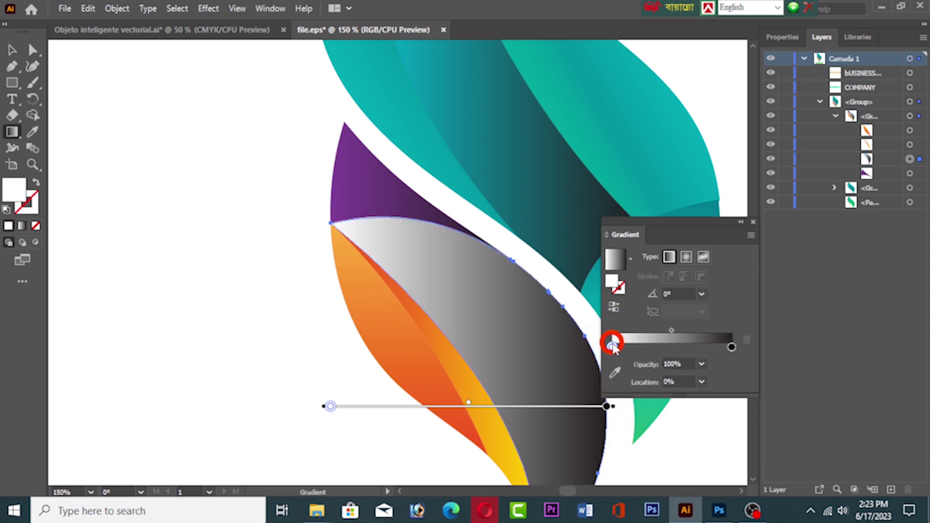
pyautogui.doubleClick(612, 344)
pyautogui.click(668, 205)
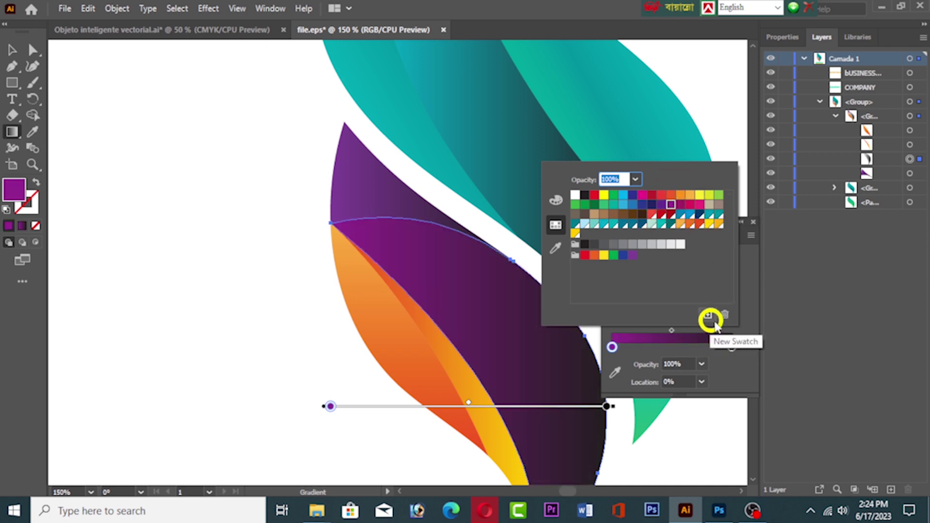
pyautogui.click(758, 278)
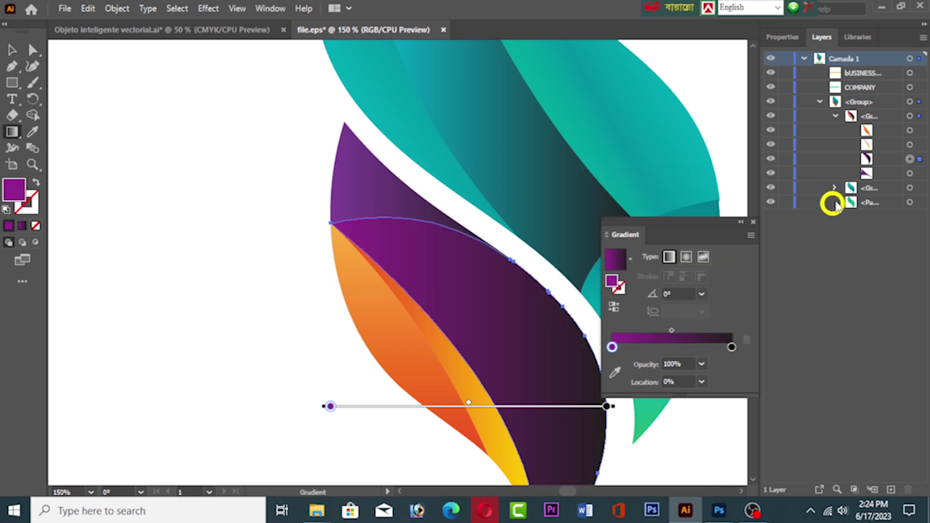
# - Set the first and middle gradient stops of the lower flame's narrow yellow-orange band to violet and the last stop to dark magenta
pyautogui.click(910, 144)
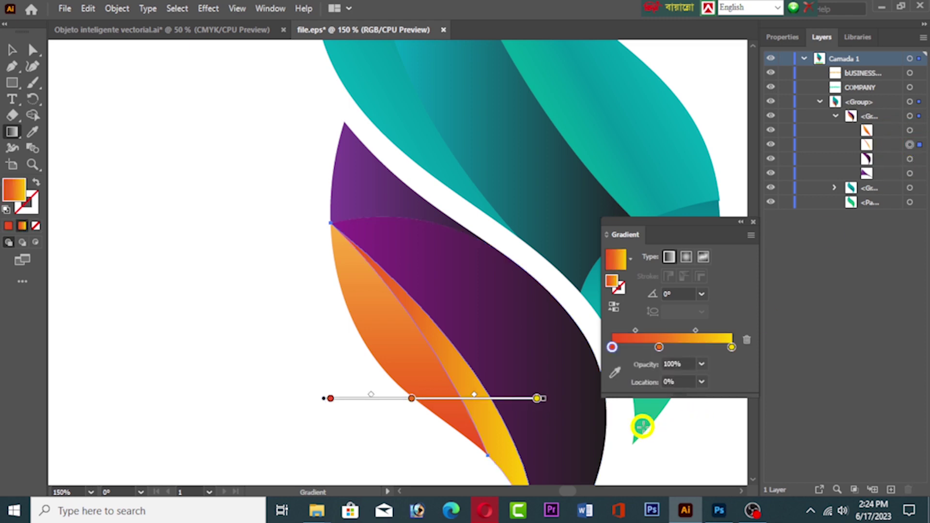
pyautogui.doubleClick(611, 347)
pyautogui.click(673, 204)
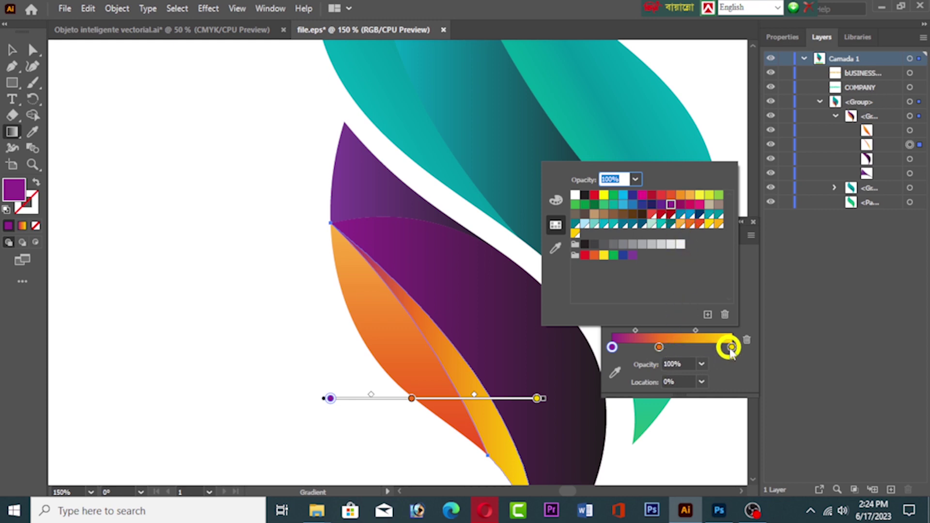
pyautogui.click(731, 348)
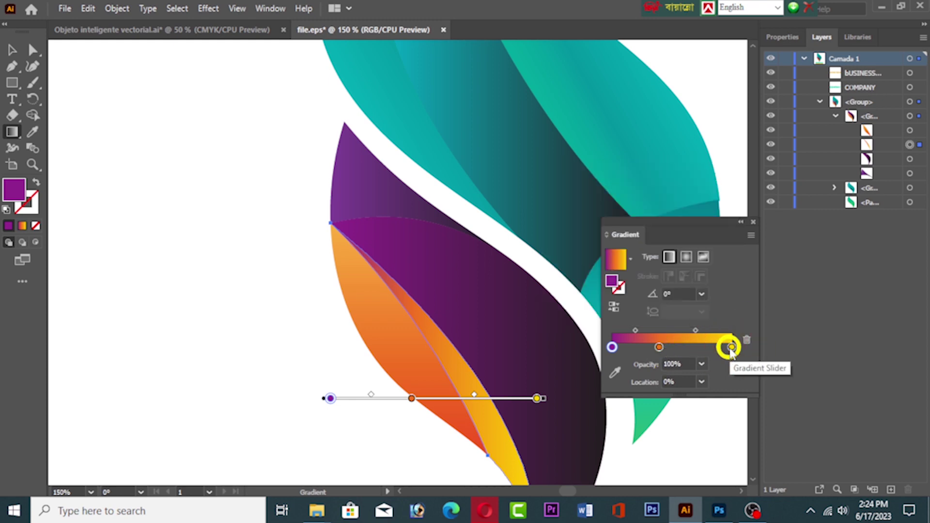
pyautogui.doubleClick(658, 348)
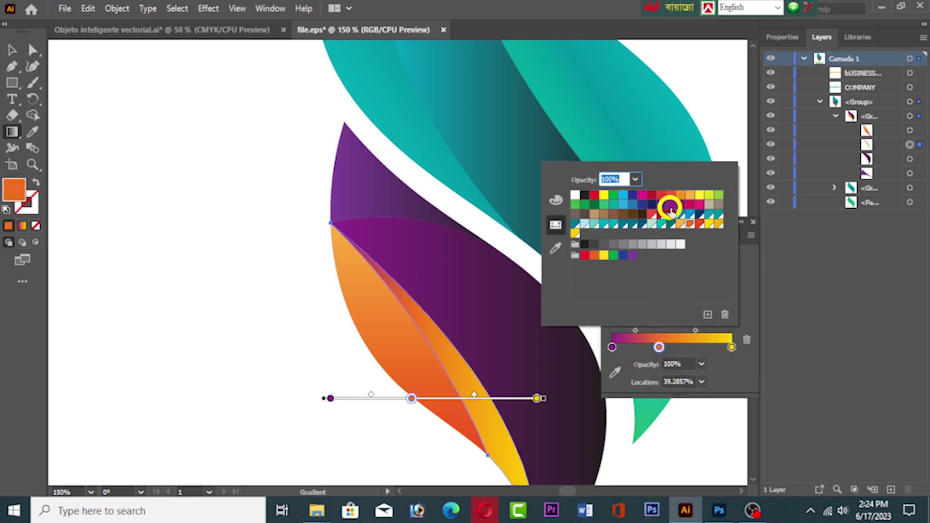
pyautogui.click(670, 205)
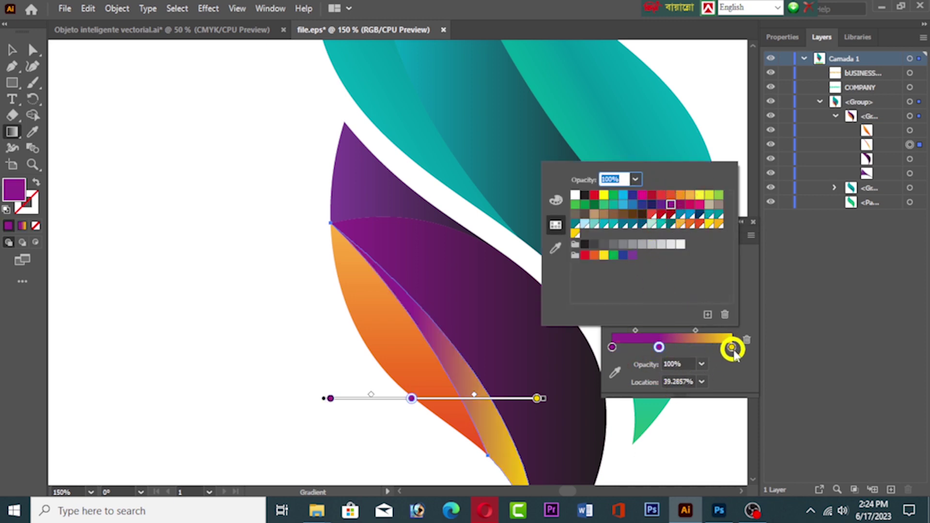
pyautogui.click(733, 349)
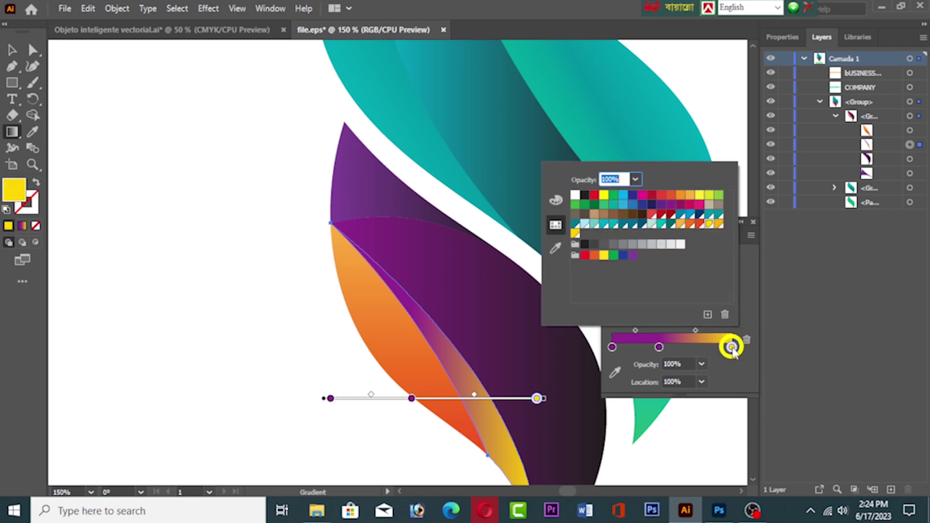
pyautogui.doubleClick(731, 347)
pyautogui.click(671, 205)
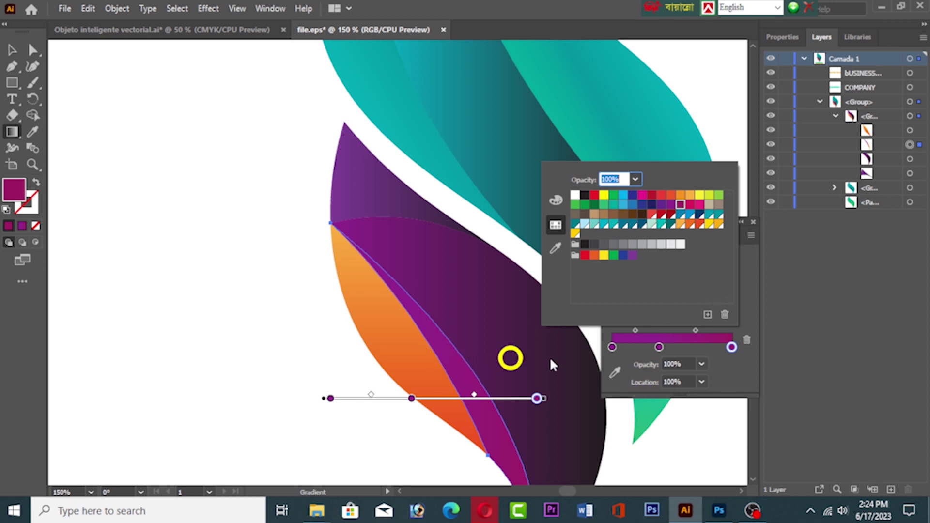
pyautogui.click(910, 129)
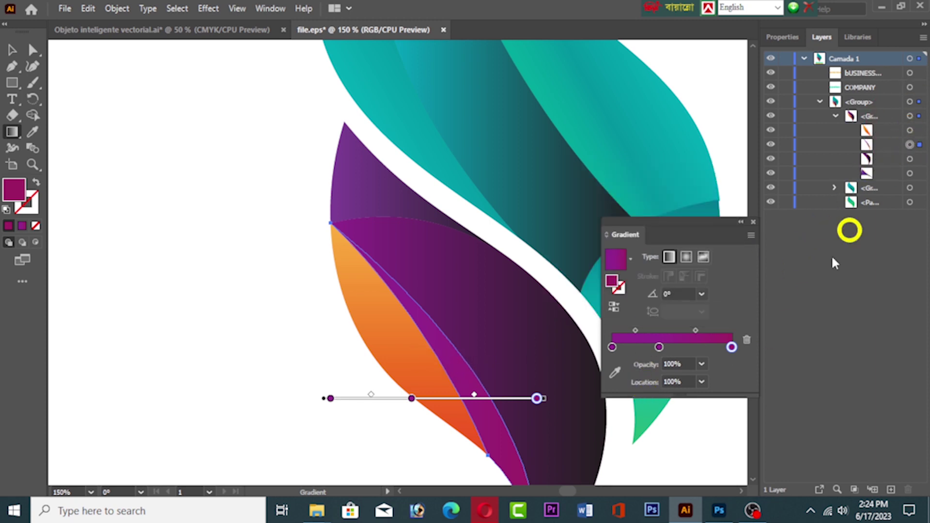
# - Change the first gradient stop of the narrow band to the dark magenta swatch
pyautogui.doubleClick(610, 346)
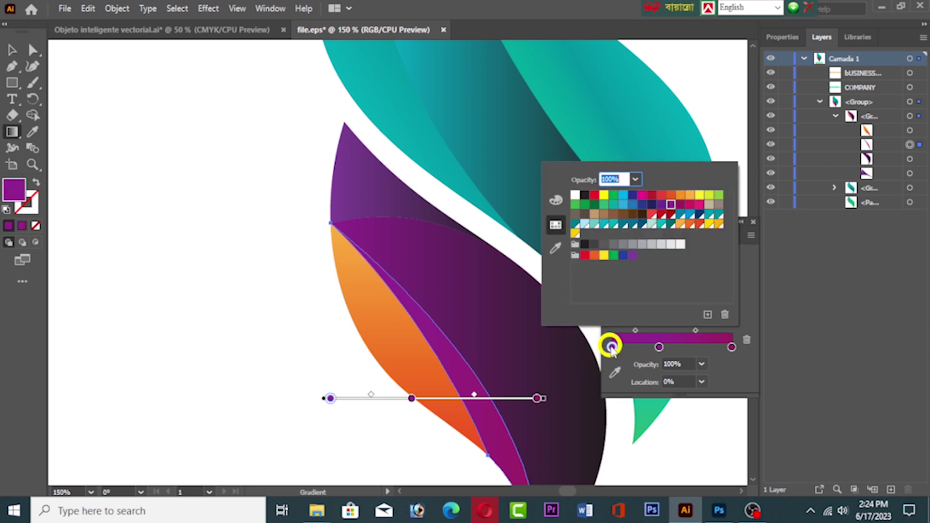
pyautogui.click(678, 205)
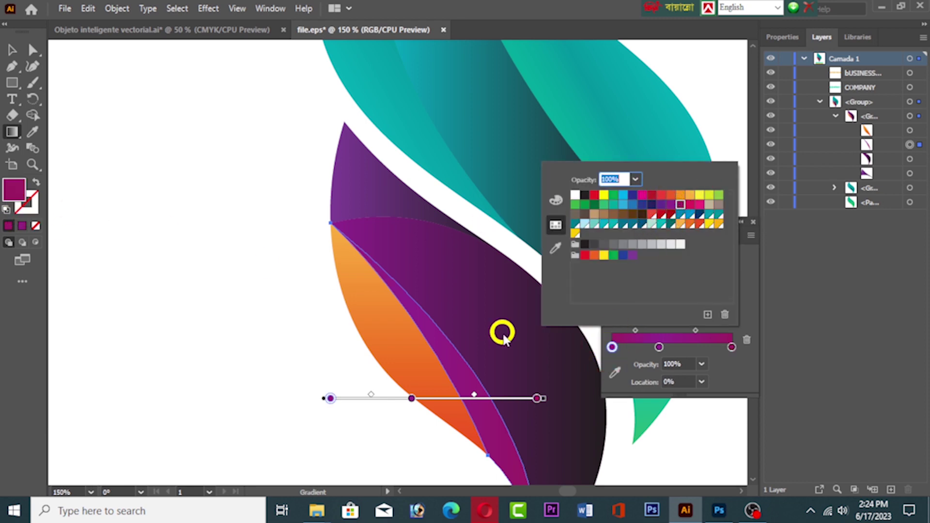
pyautogui.click(908, 131)
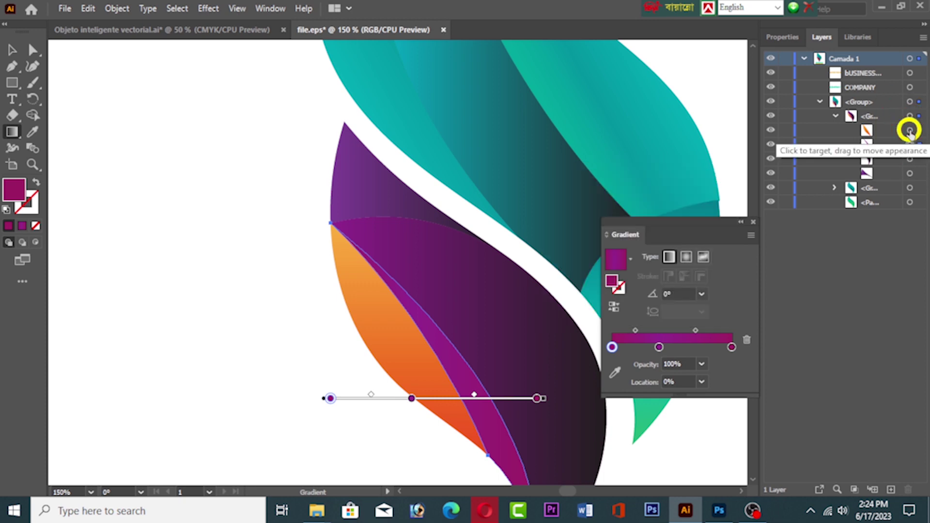
# - Set the first gradient stop of the lower flame's remaining orange shape to dark magenta and the middle stop to violet
pyautogui.click(909, 130)
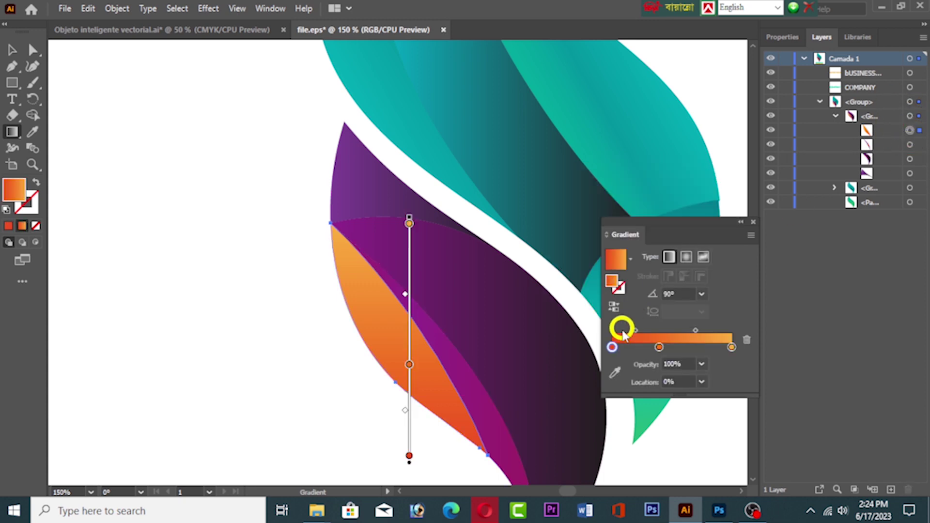
pyautogui.doubleClick(612, 347)
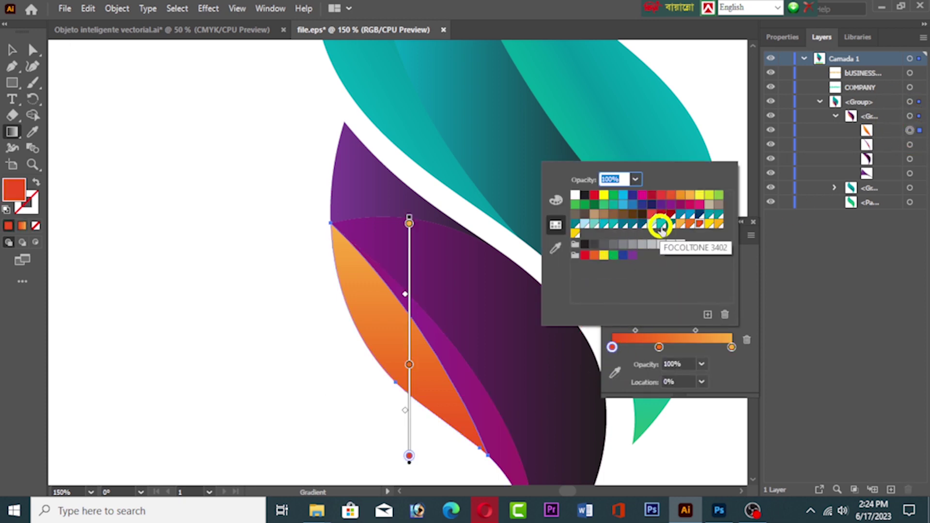
pyautogui.click(680, 204)
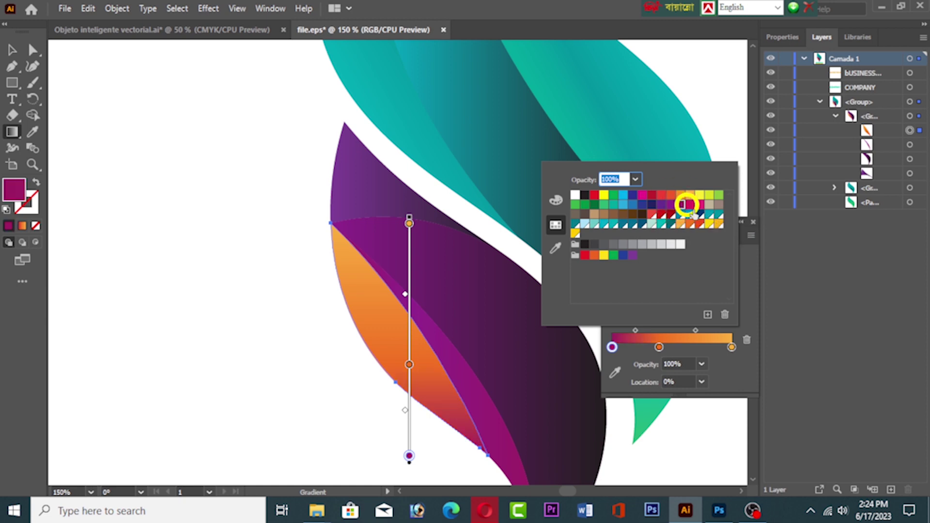
pyautogui.moveTo(659, 347); pyautogui.dragTo(658, 362)
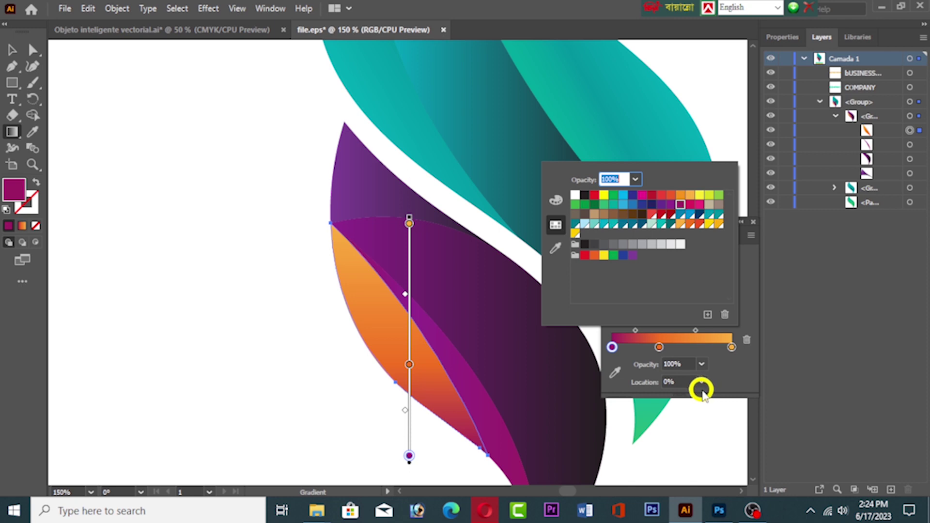
pyautogui.click(659, 347)
pyautogui.doubleClick(659, 347)
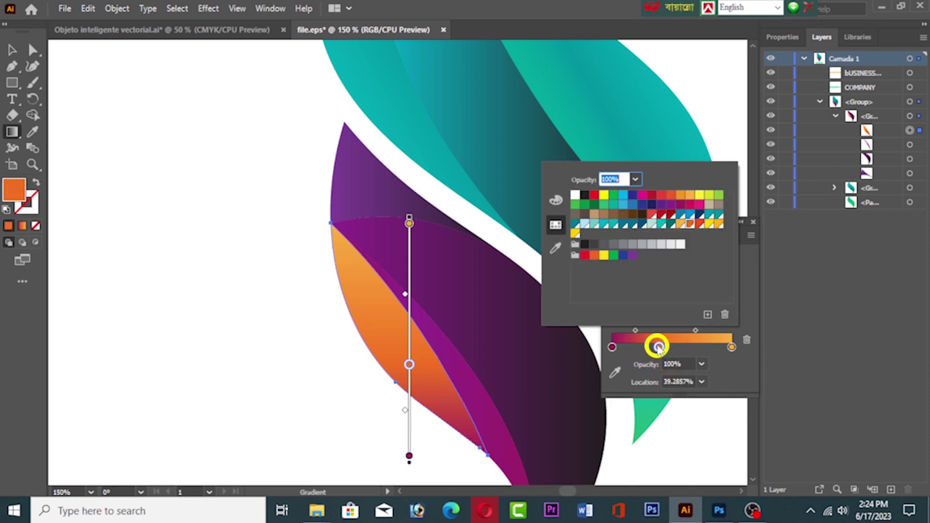
pyautogui.click(672, 207)
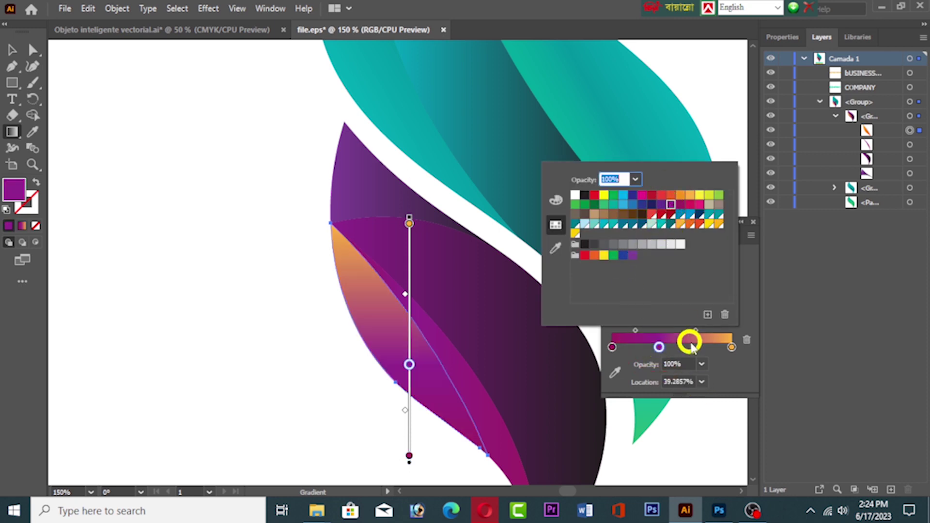
pyautogui.click(757, 209)
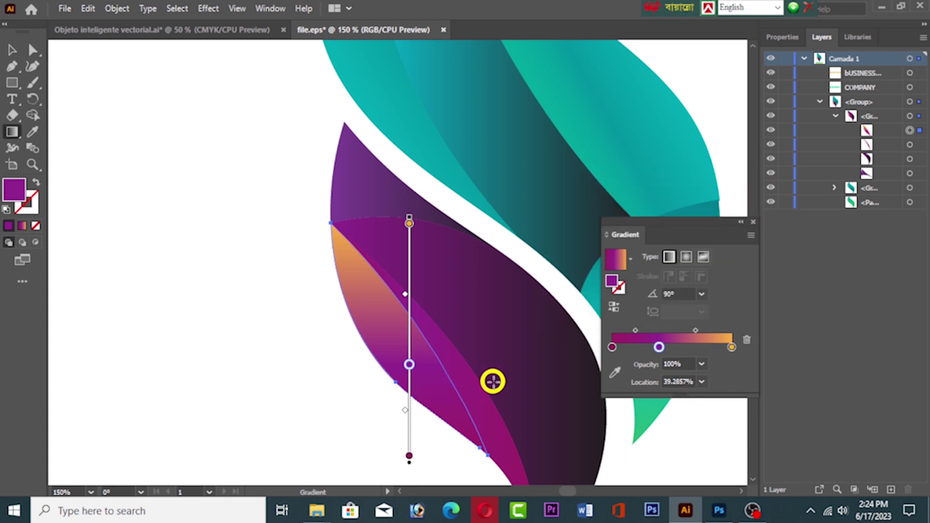
pyautogui.doubleClick(726, 347)
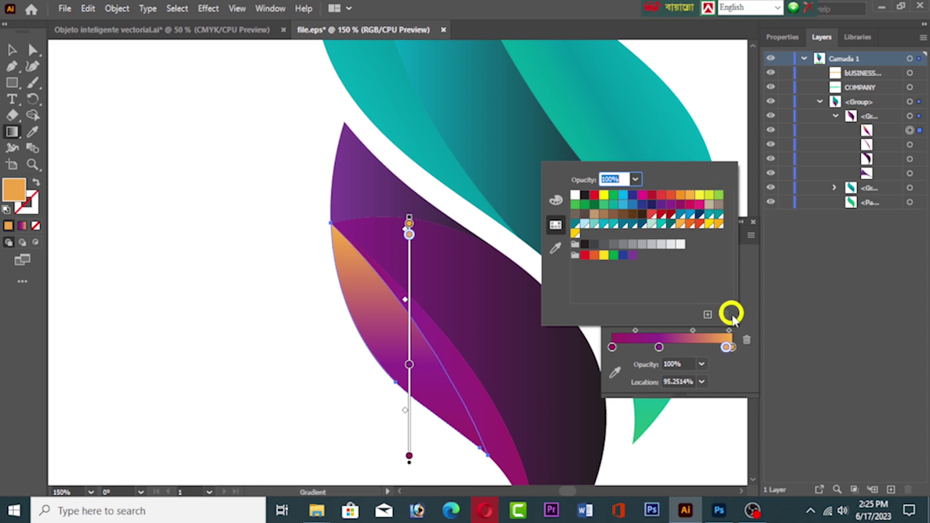
pyautogui.click(745, 313)
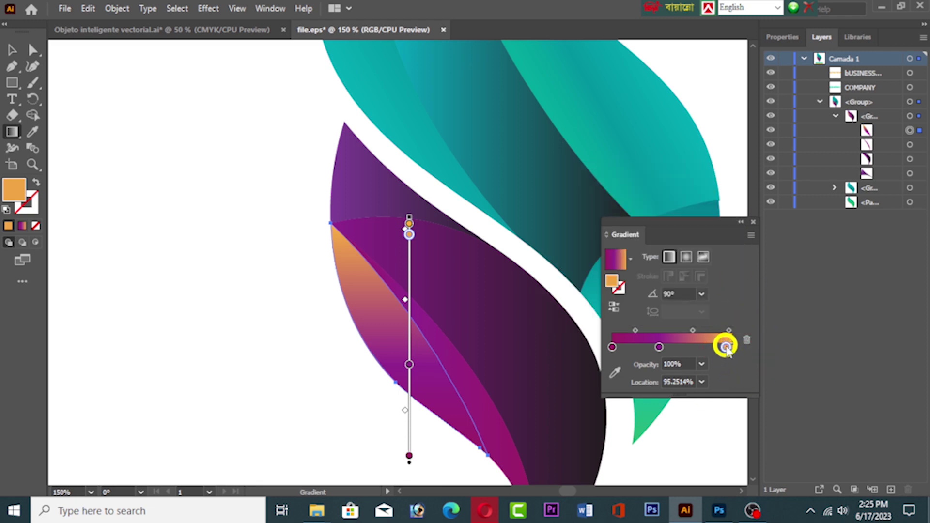
pyautogui.moveTo(726, 347); pyautogui.dragTo(731, 347)
pyautogui.click(729, 385)
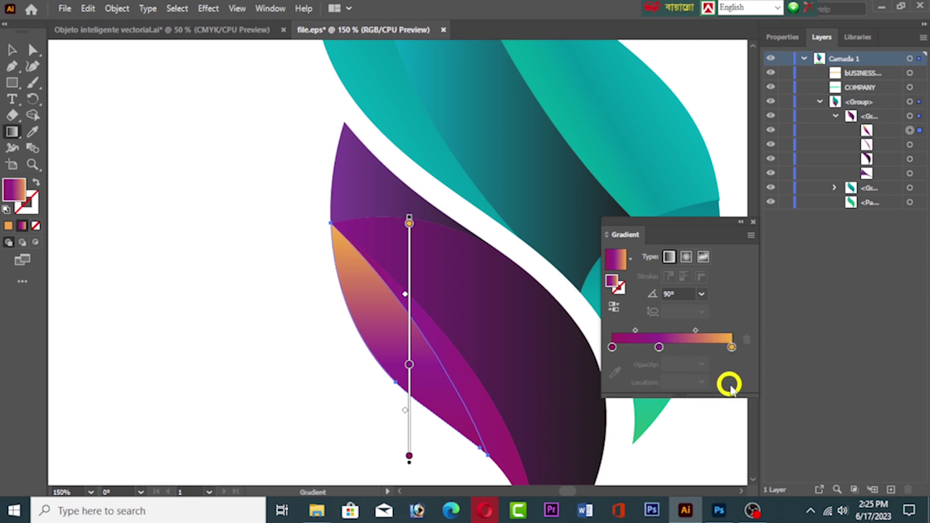
# - Set the last gradient stop of the lower flame's outer left shape to dark magenta and close the gradient settings
pyautogui.doubleClick(731, 348)
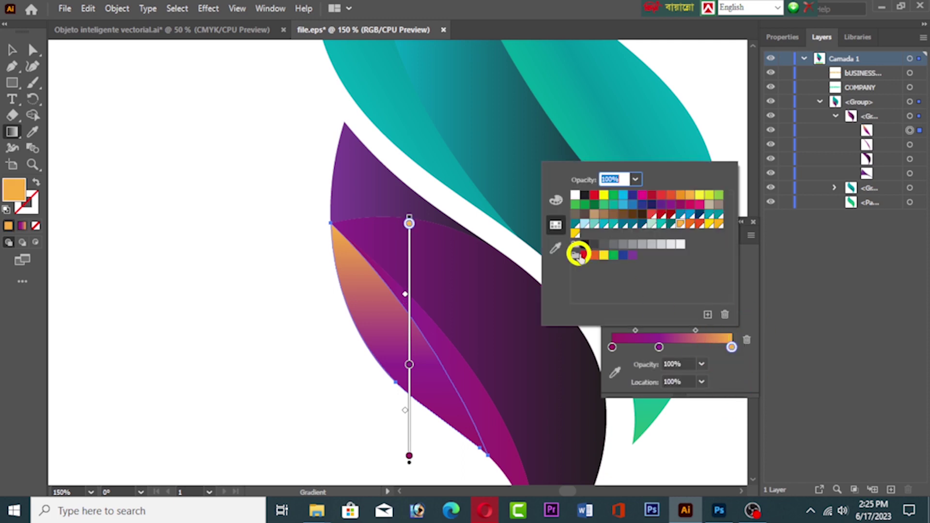
pyautogui.click(675, 207)
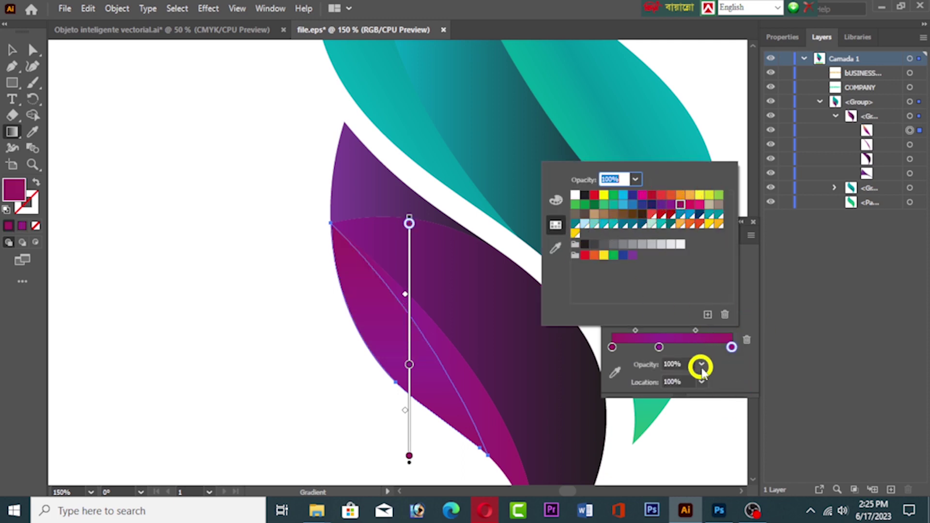
pyautogui.click(710, 230)
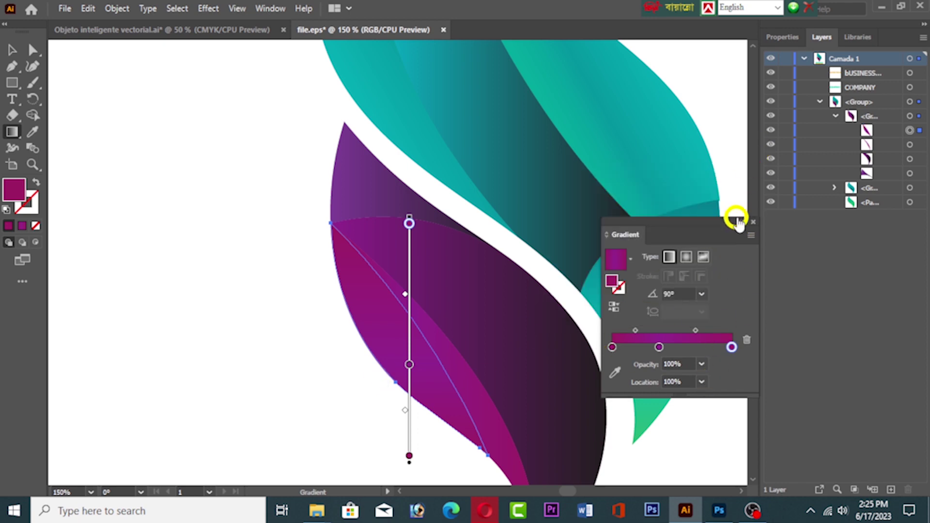
pyautogui.click(753, 222)
# - Examine the recolored flames and the company text of the logo both close up and as a whole
pyautogui.scroll(-2, 673, 376)
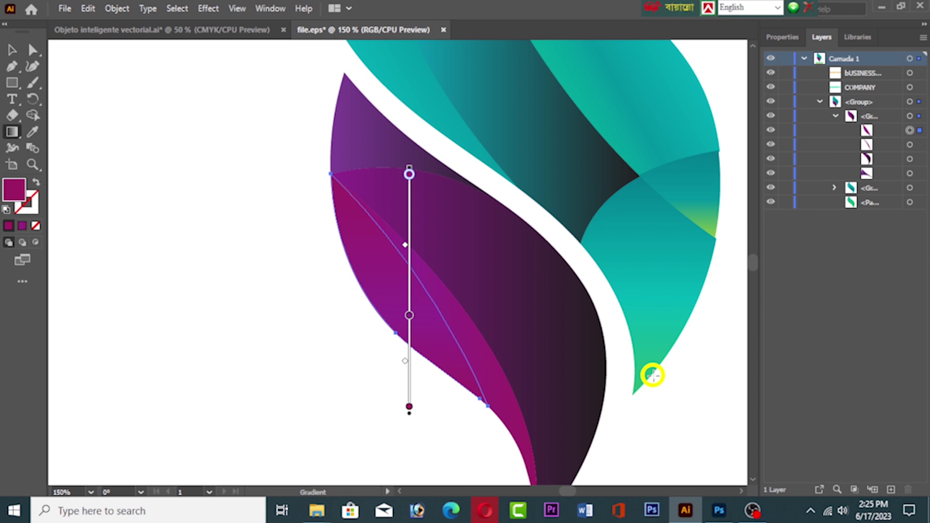
pyautogui.scroll(-5, 668, 407)
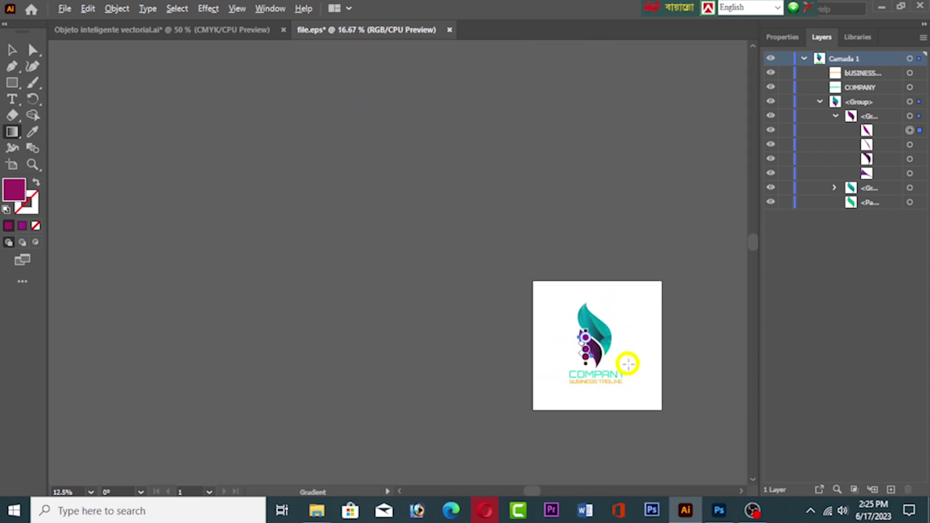
pyautogui.scroll(4, 626, 363)
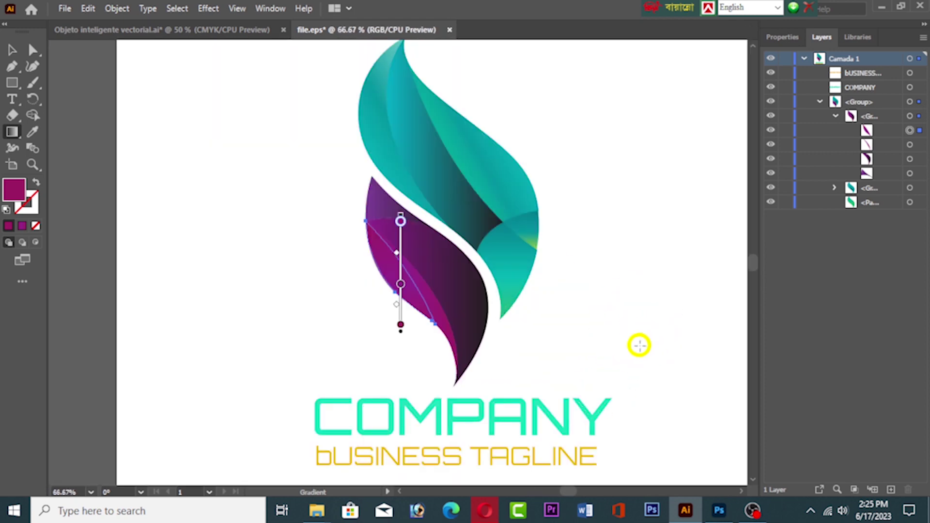
pyautogui.scroll(-5, 672, 351)
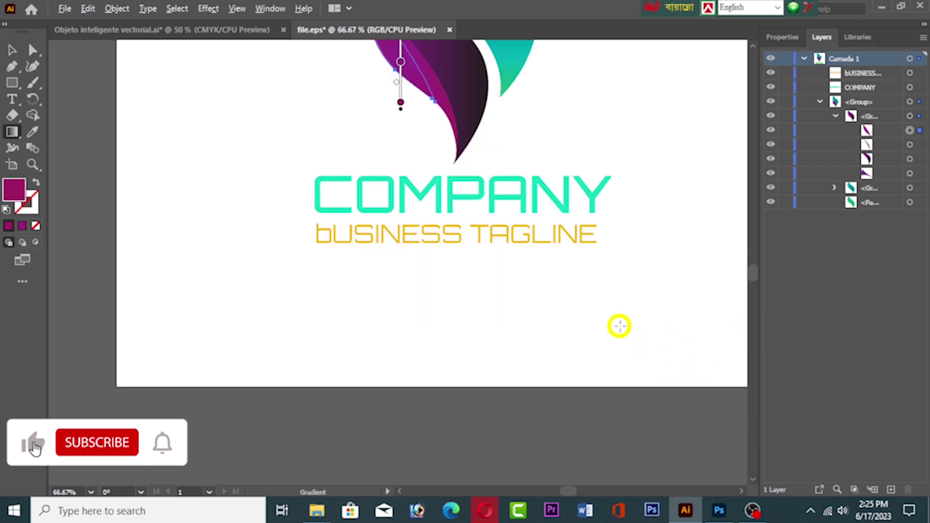
pyautogui.scroll(4, 619, 325)
pyautogui.scroll(-7, 619, 324)
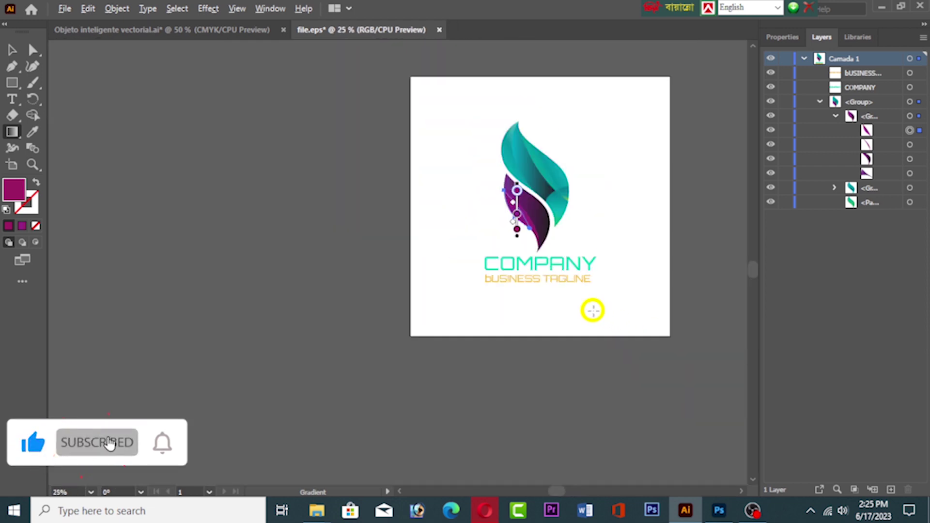
pyautogui.scroll(3, 610, 278)
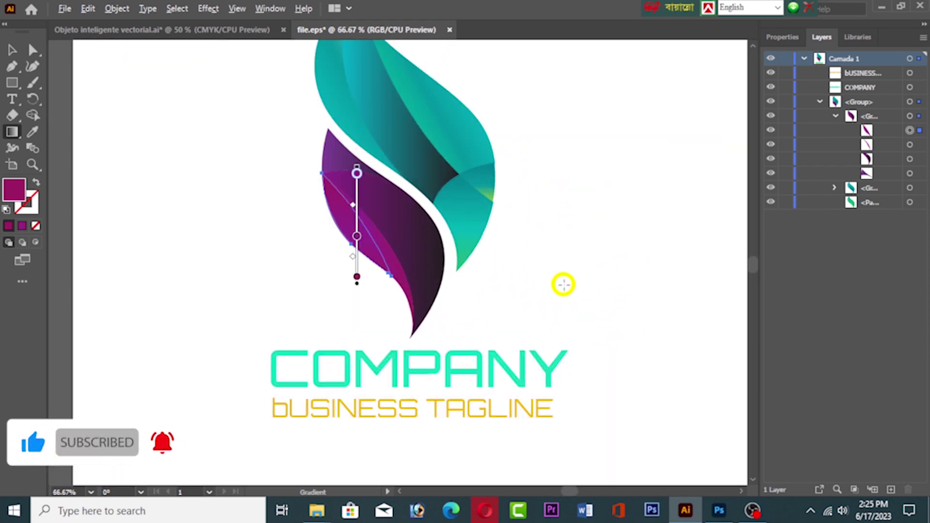
pyautogui.scroll(1, 563, 285)
pyautogui.scroll(-1, 567, 297)
pyautogui.scroll(4, 568, 297)
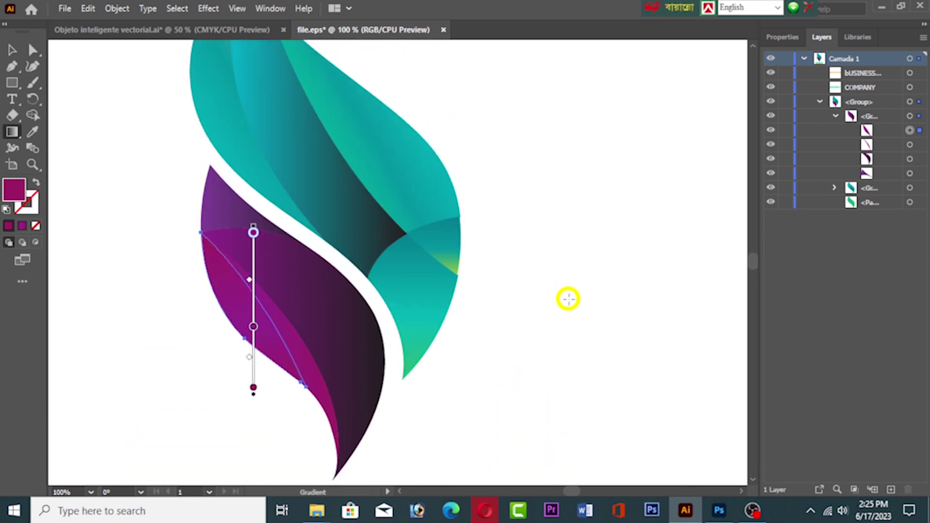
pyautogui.scroll(-5, 568, 297)
pyautogui.scroll(3, 568, 298)
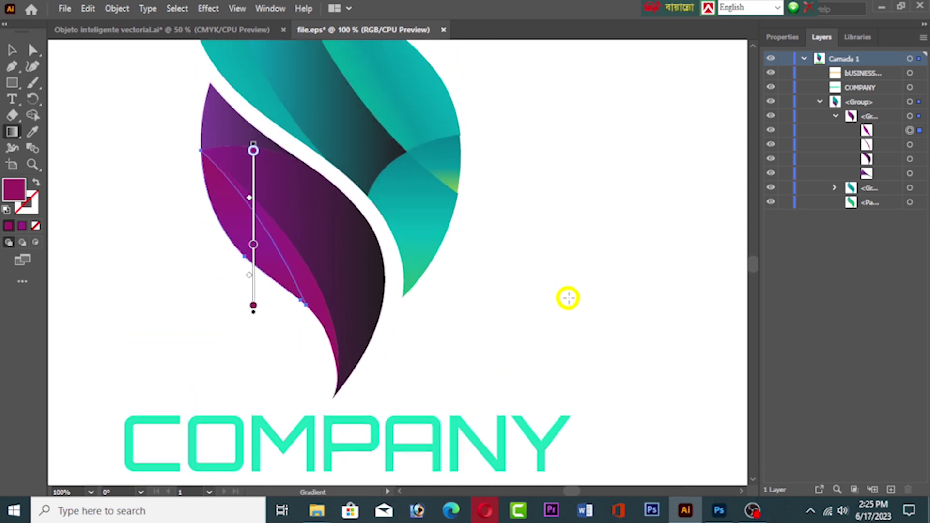
pyautogui.scroll(5, 568, 298)
pyautogui.scroll(-4, 567, 296)
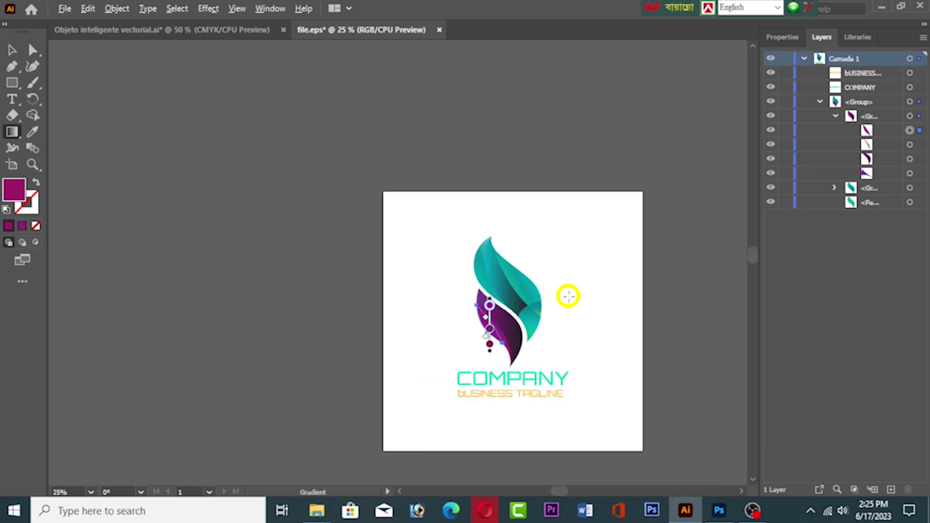
pyautogui.scroll(4, 568, 296)
pyautogui.scroll(-1, 567, 296)
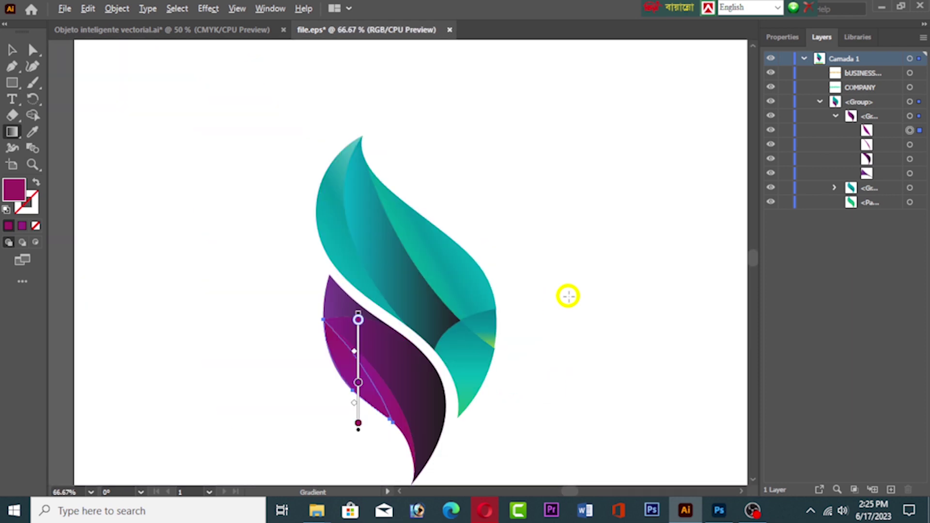
pyautogui.scroll(-1, 567, 296)
pyautogui.scroll(1, 568, 296)
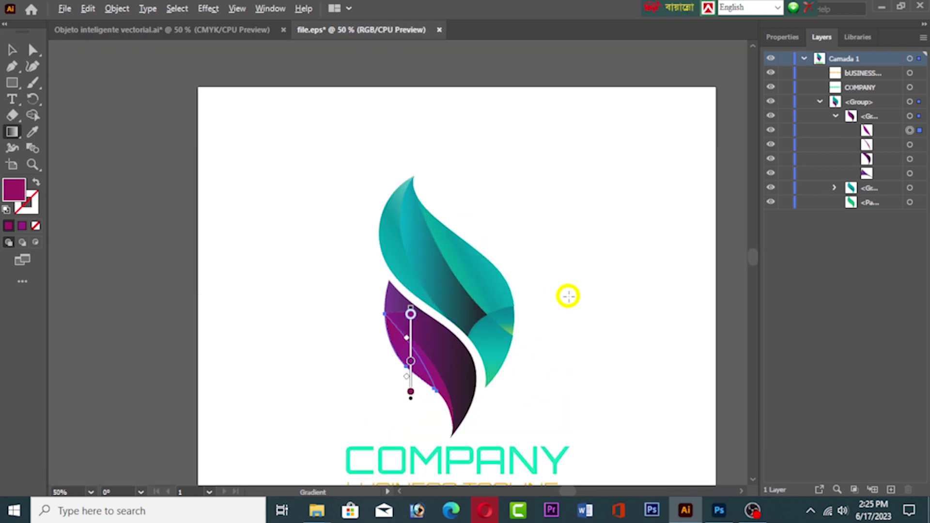
pyautogui.scroll(-1, 568, 296)
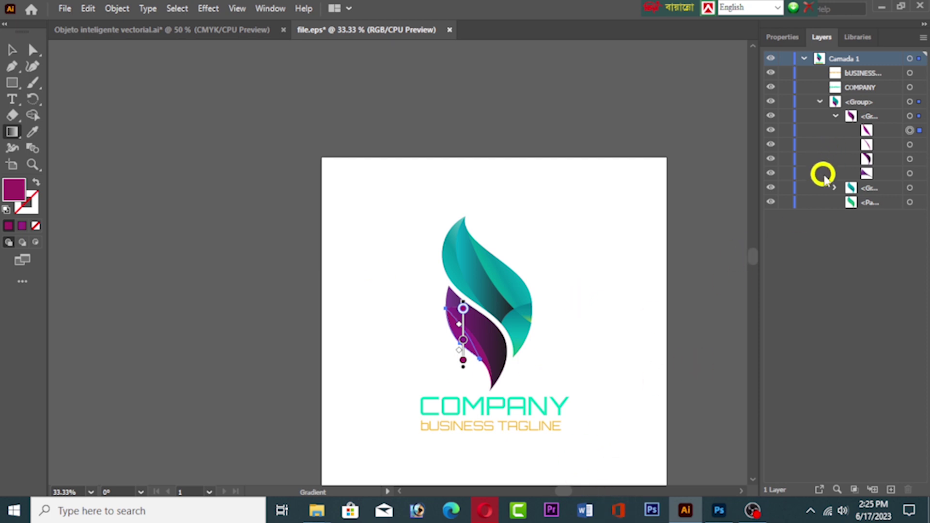
# - Collapse the flame groups in the layer structure and target the bUSINESS TAGLINE text object with the Type tool active
pyautogui.click(834, 117)
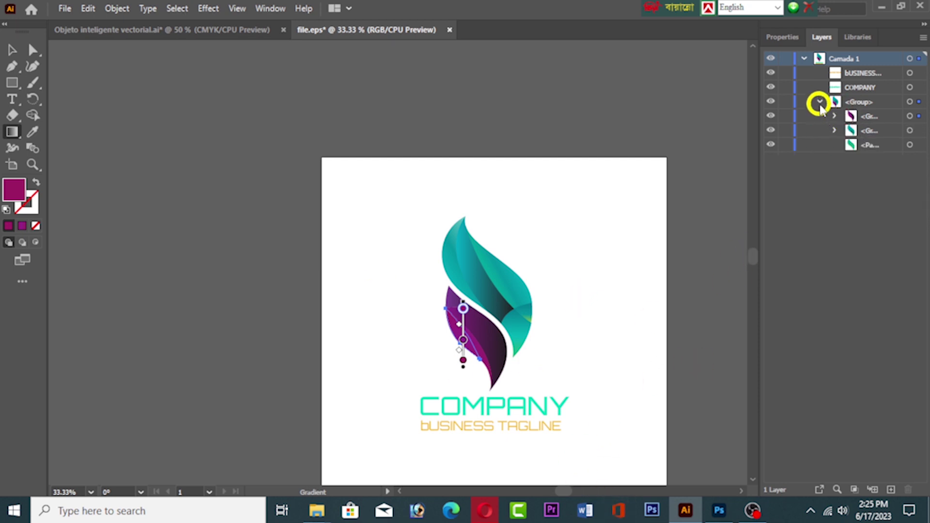
pyautogui.click(820, 102)
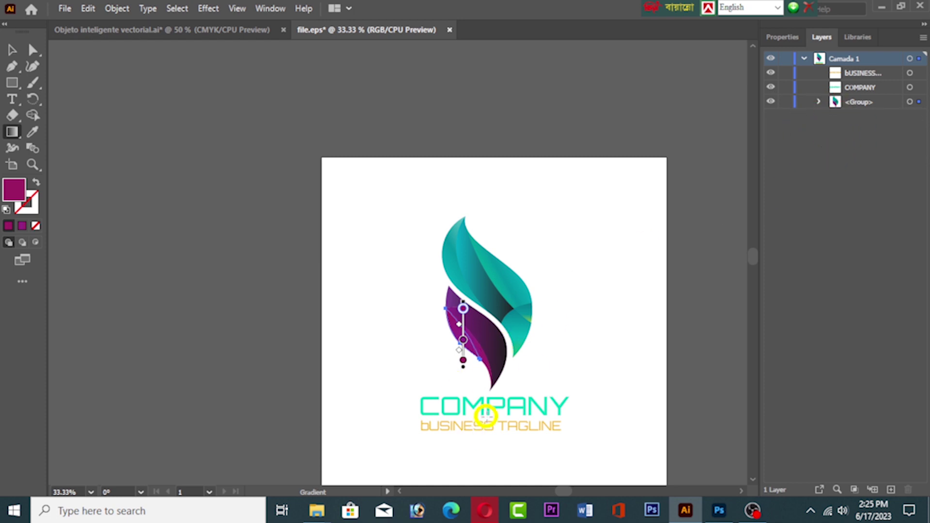
pyautogui.click(853, 73)
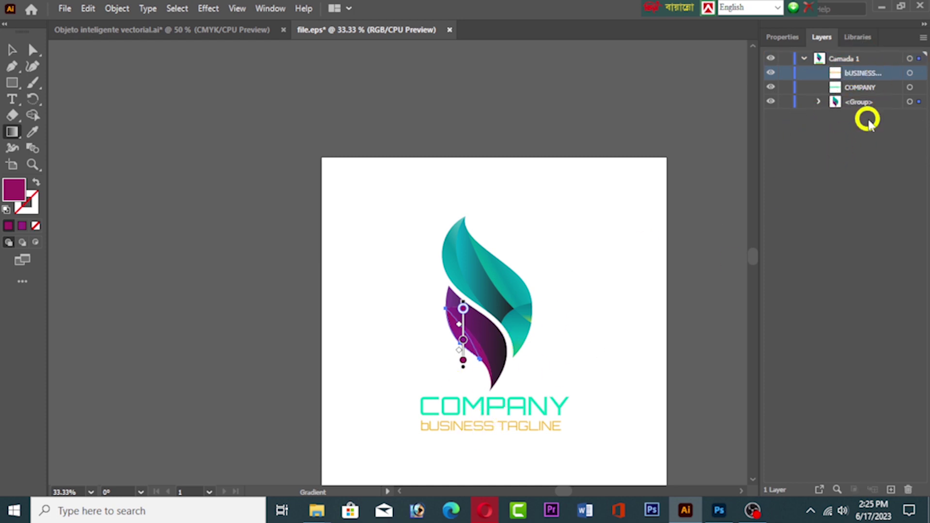
pyautogui.click(12, 50)
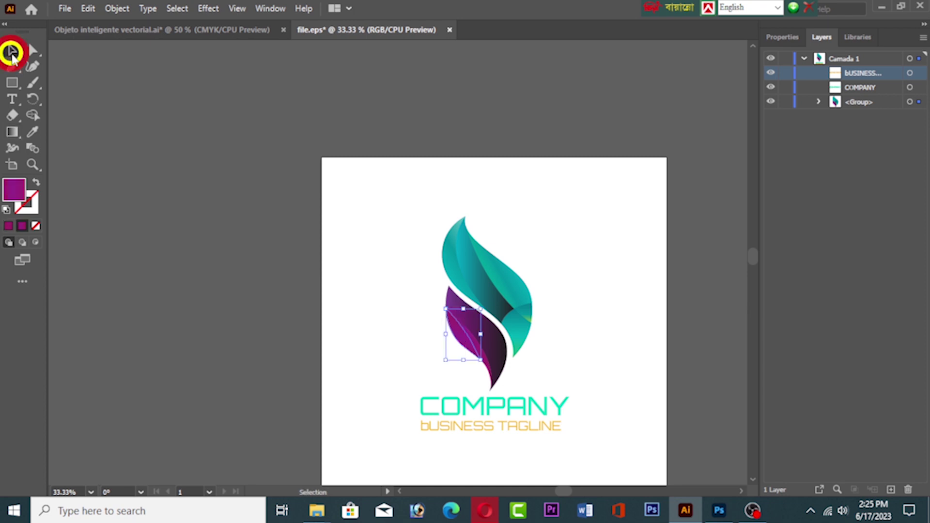
pyautogui.click(11, 101)
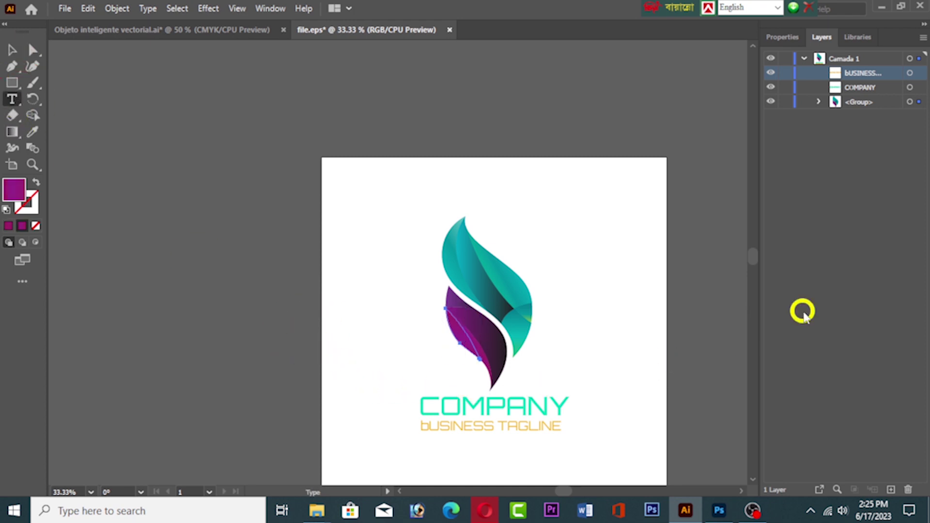
pyautogui.click(909, 74)
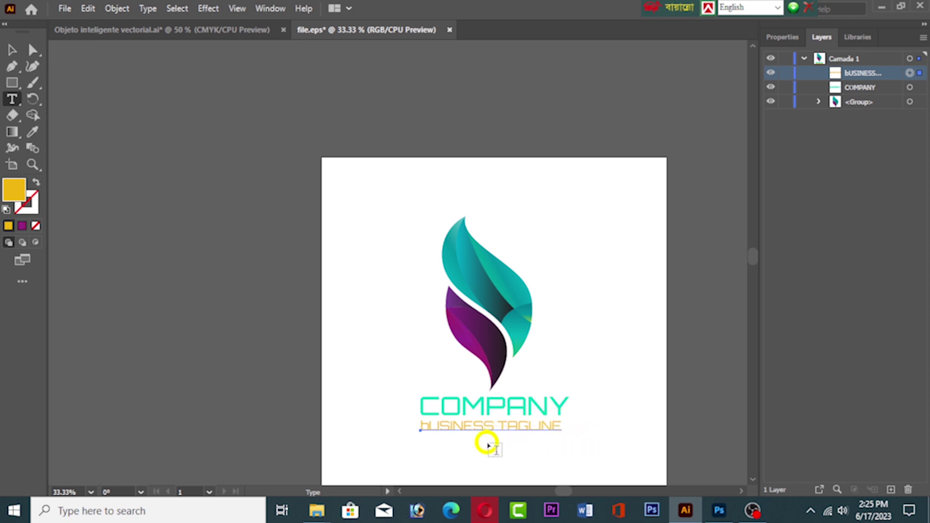
pyautogui.scroll(4, 542, 425)
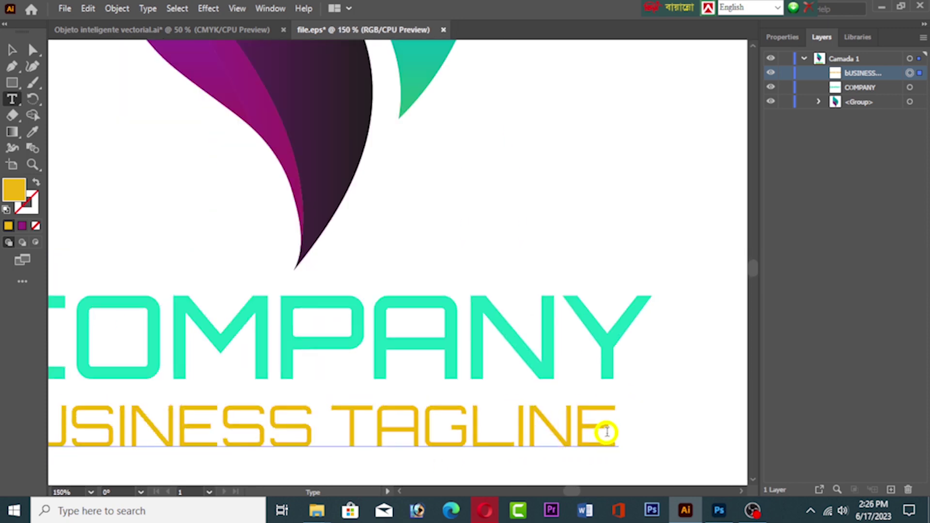
pyautogui.click(608, 431)
pyautogui.moveTo(613, 429); pyautogui.dragTo(721, 427)
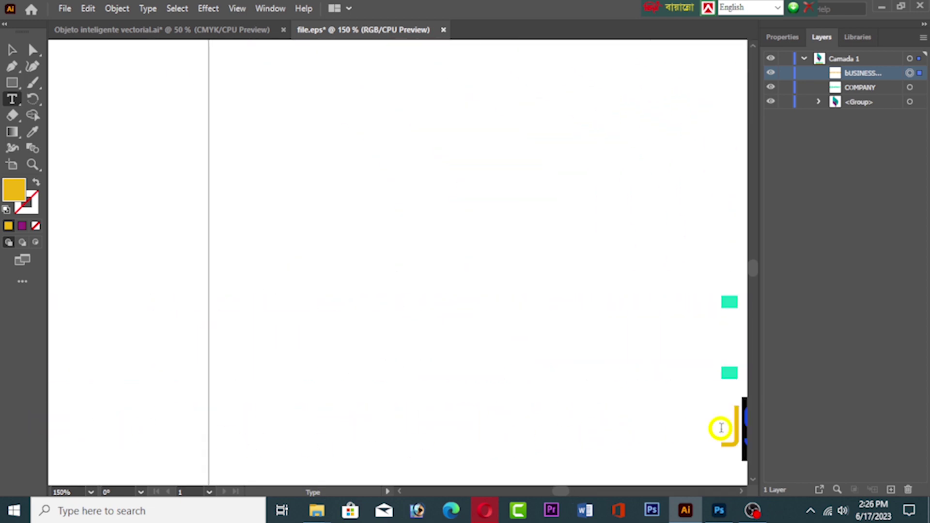
pyautogui.scroll(-4, 719, 428)
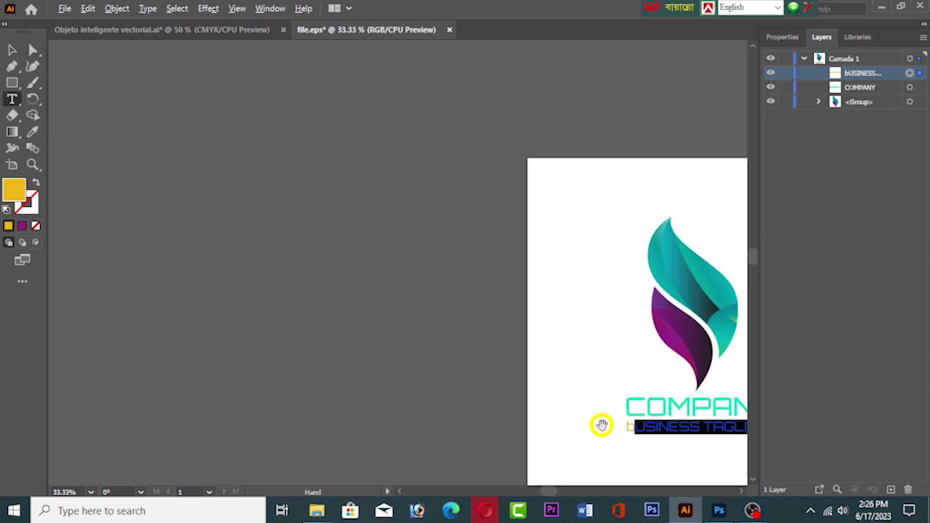
pyautogui.click(625, 427)
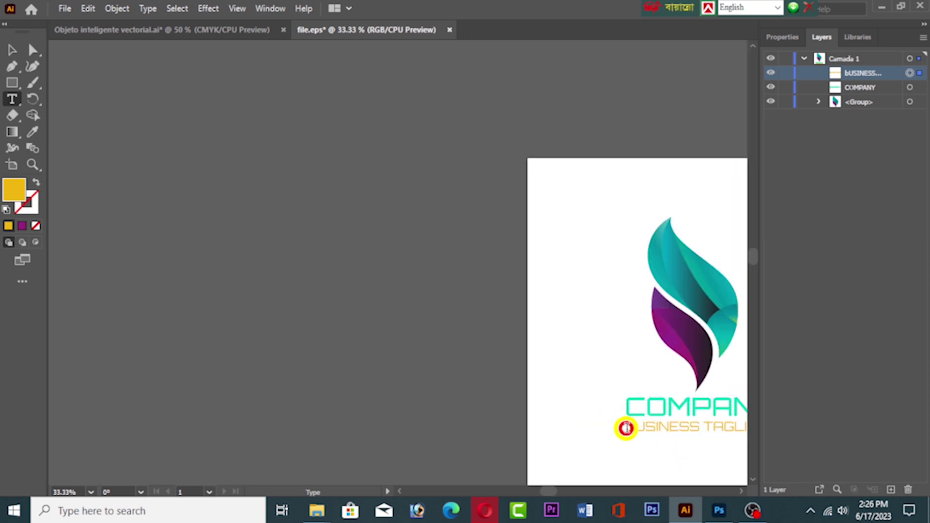
pyautogui.moveTo(625, 428); pyautogui.dragTo(538, 433)
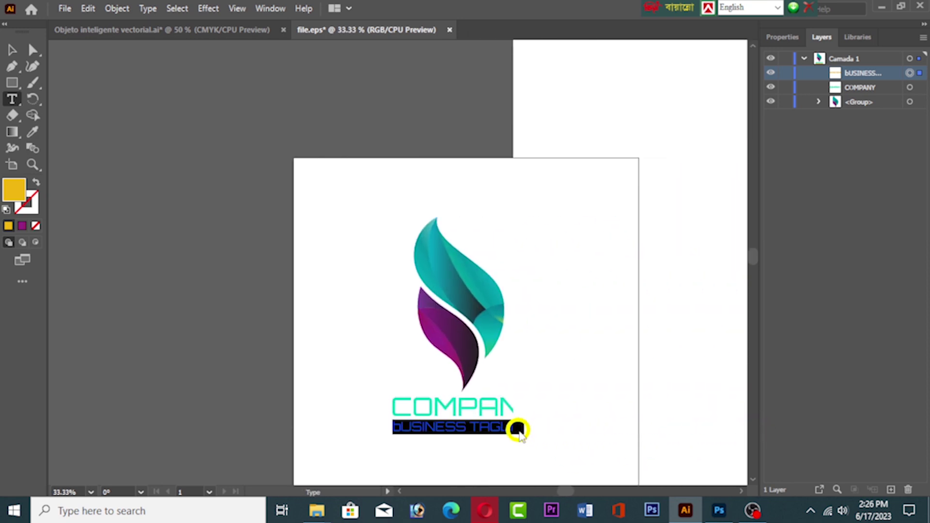
pyautogui.click(538, 430)
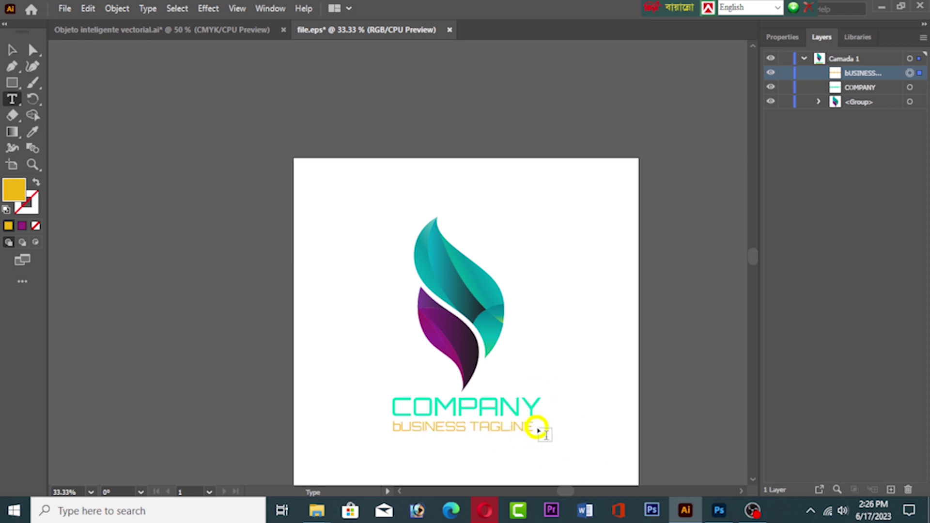
pyautogui.moveTo(535, 427); pyautogui.dragTo(471, 431)
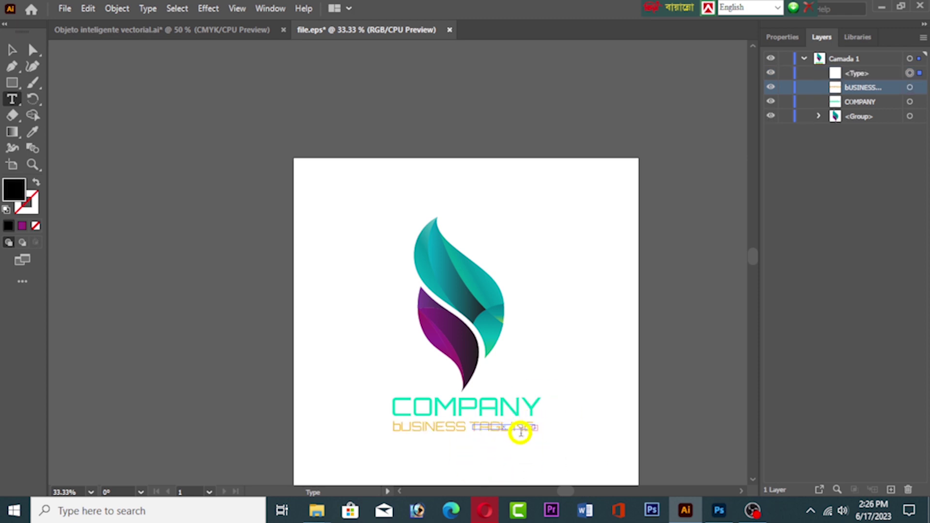
pyautogui.click(880, 73)
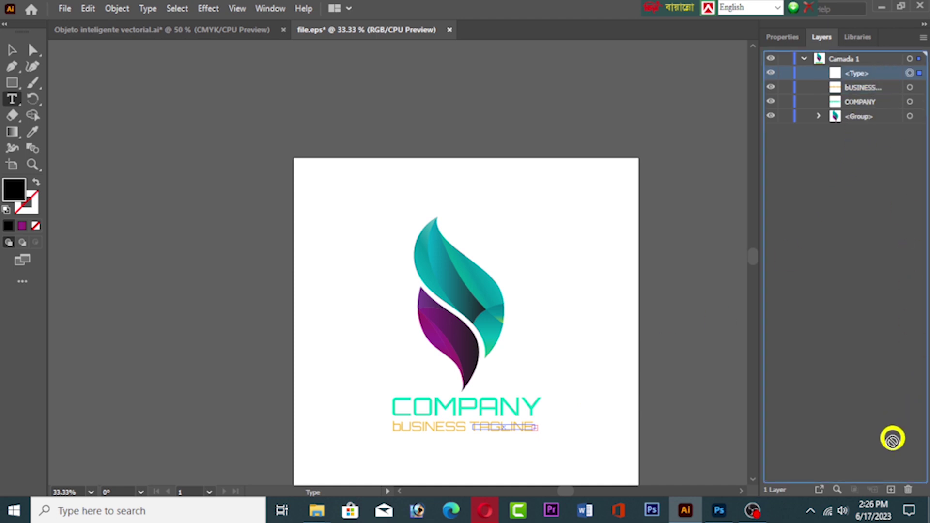
pyautogui.click(907, 490)
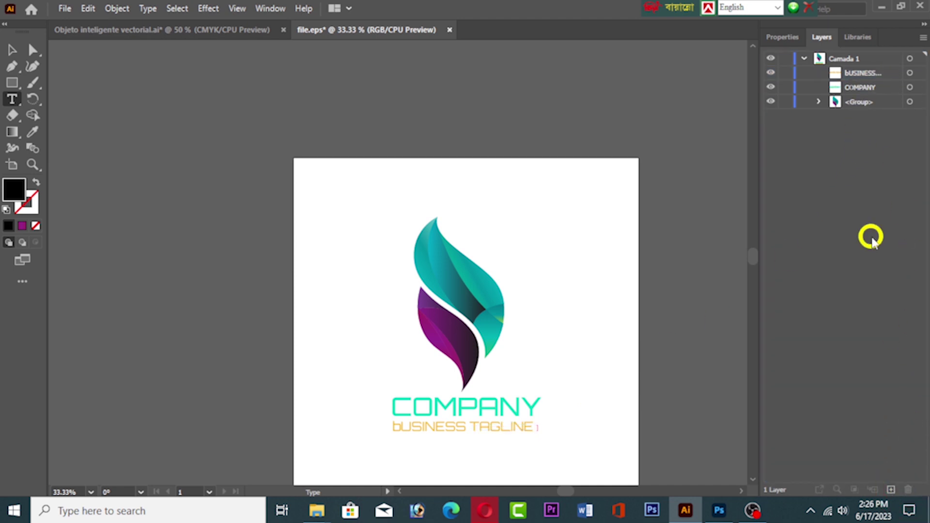
# - Replace the whole bUSINESS TAGLINE text with BUSINESS TAGLINE in all capitals
pyautogui.click(910, 73)
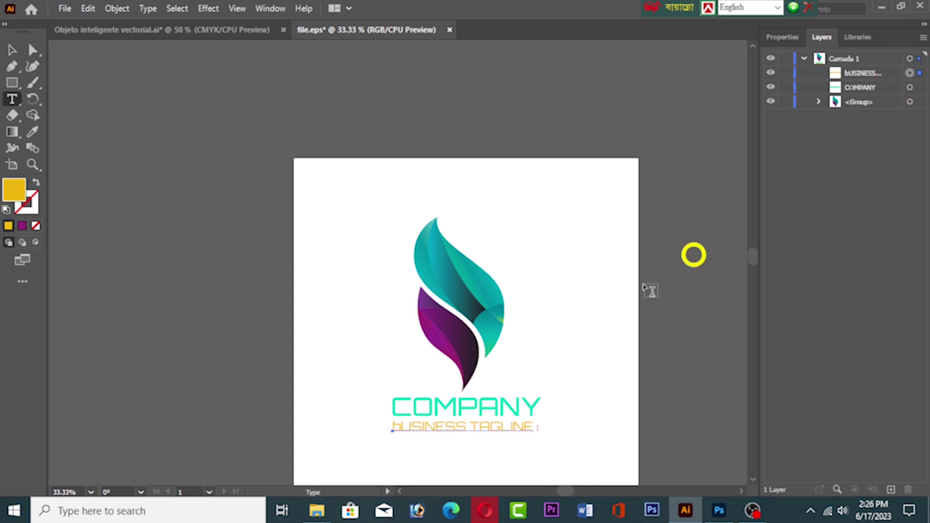
pyautogui.moveTo(406, 429); pyautogui.dragTo(519, 429)
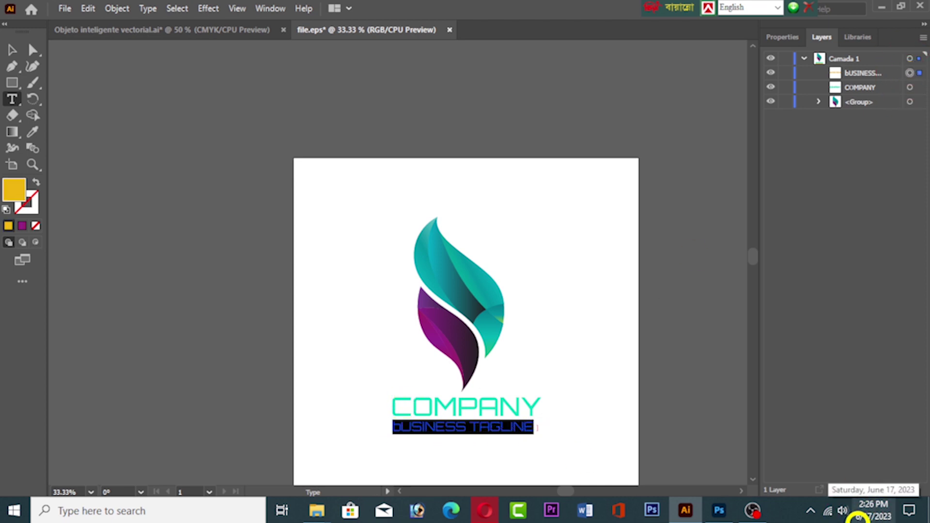
pyautogui.write('BUSI')
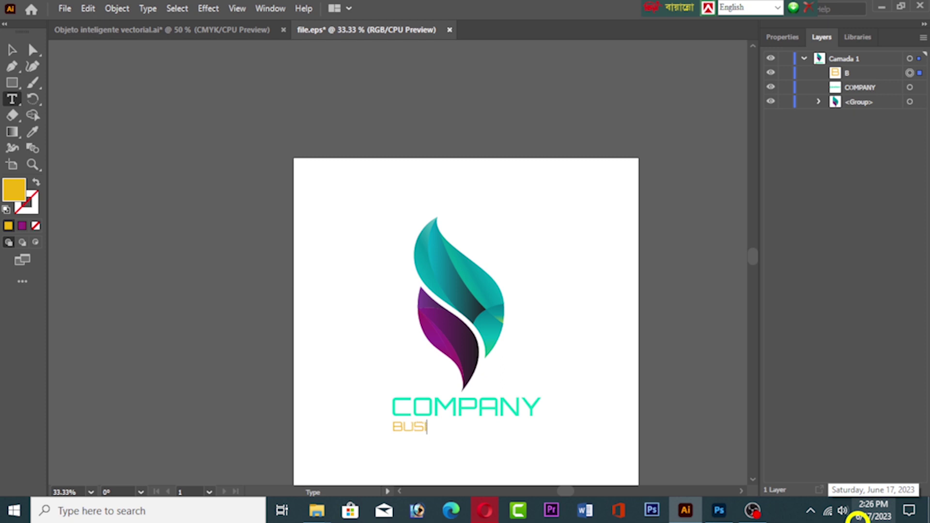
pyautogui.write('NESS TAGLINE')
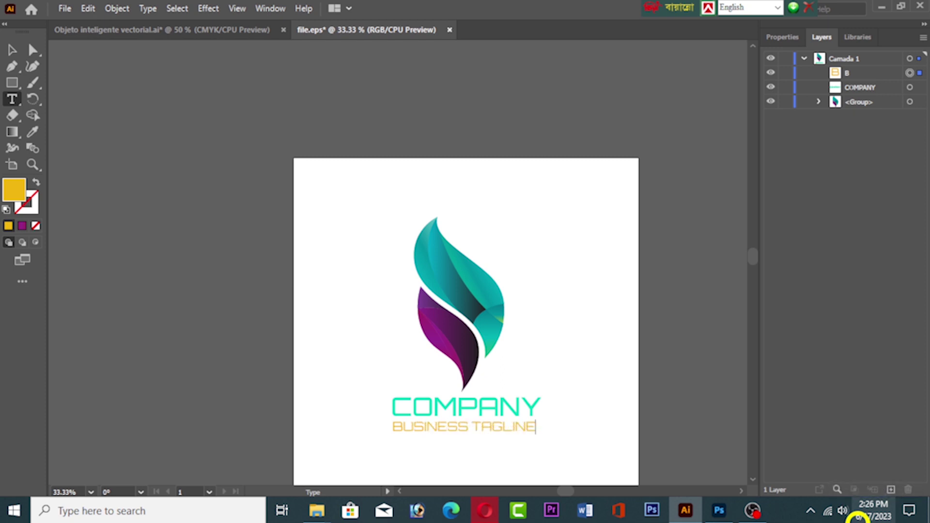
# - Retype the company name above the tagline as COMPANY and collapse the Camada 1 layer
pyautogui.click(896, 87)
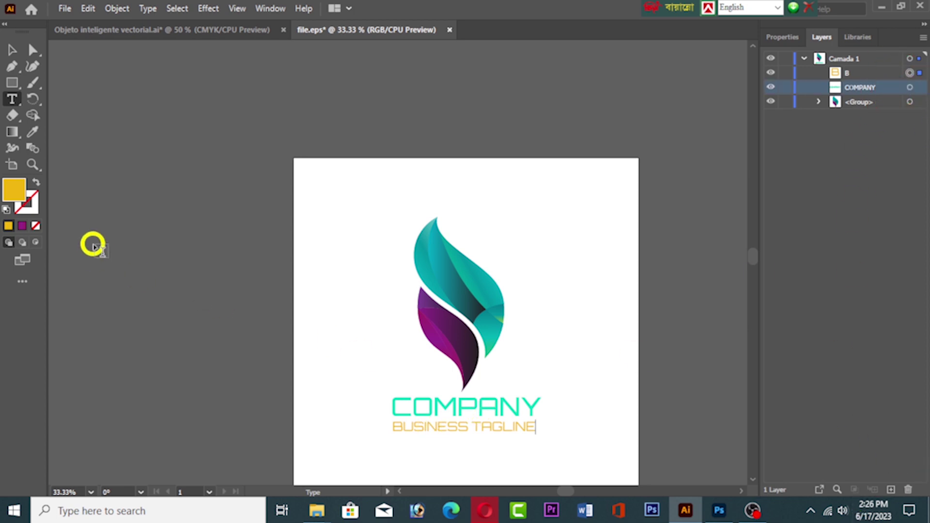
pyautogui.click(536, 402)
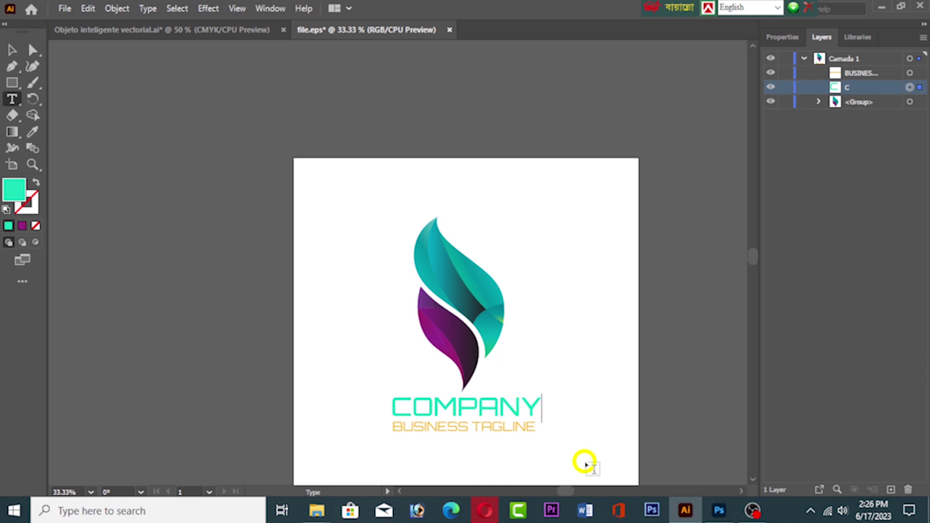
pyautogui.scroll(-3, 546, 387)
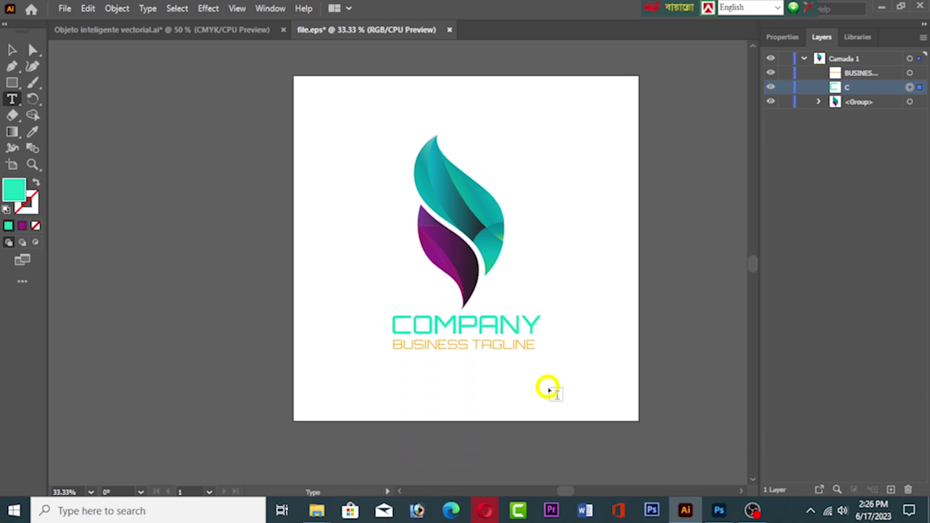
pyautogui.scroll(1, 546, 388)
pyautogui.scroll(1, 546, 388)
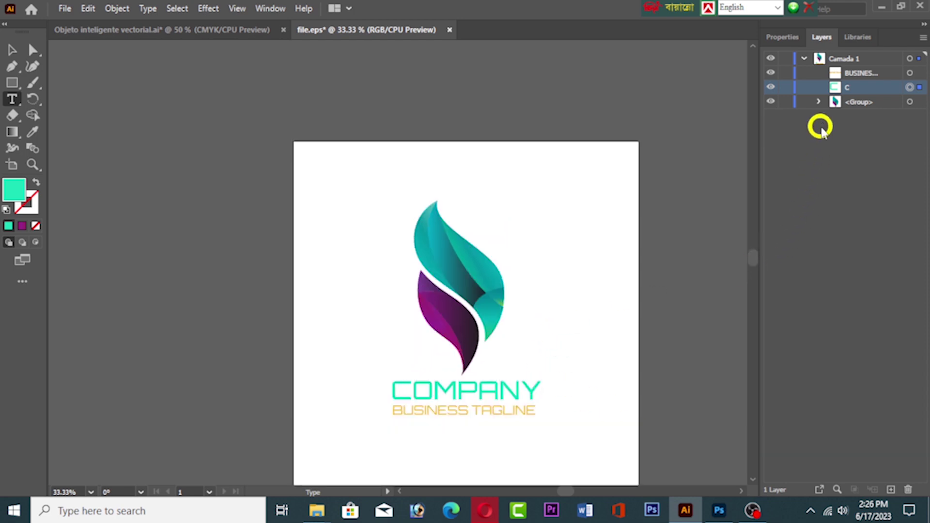
pyautogui.click(803, 59)
pyautogui.click(567, 365)
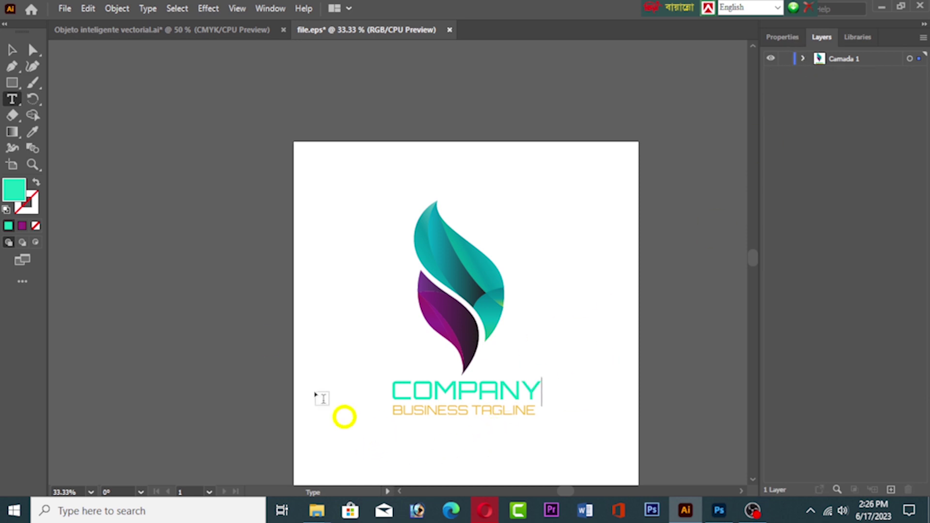
# - Start a Save for Web (Legacy) export of the logo and set its format to PNG-8
pyautogui.click(63, 8)
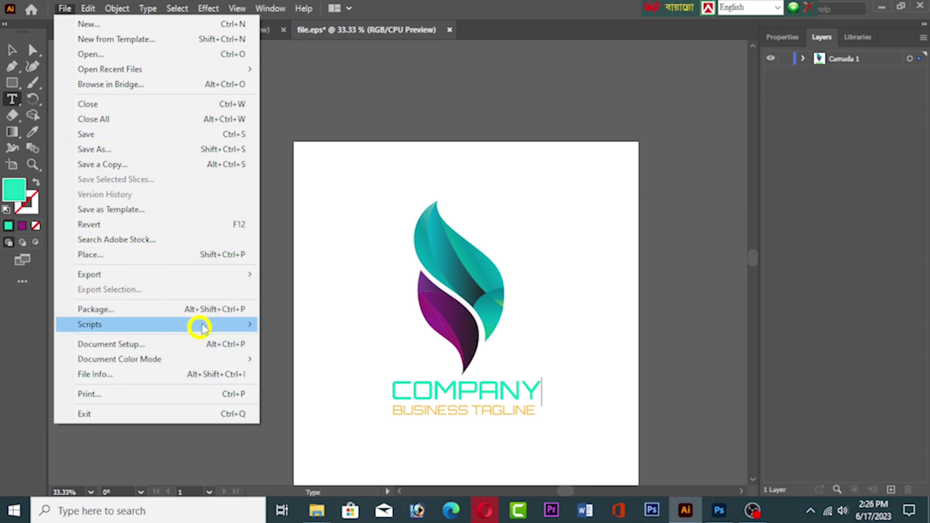
pyautogui.moveTo(202, 275)
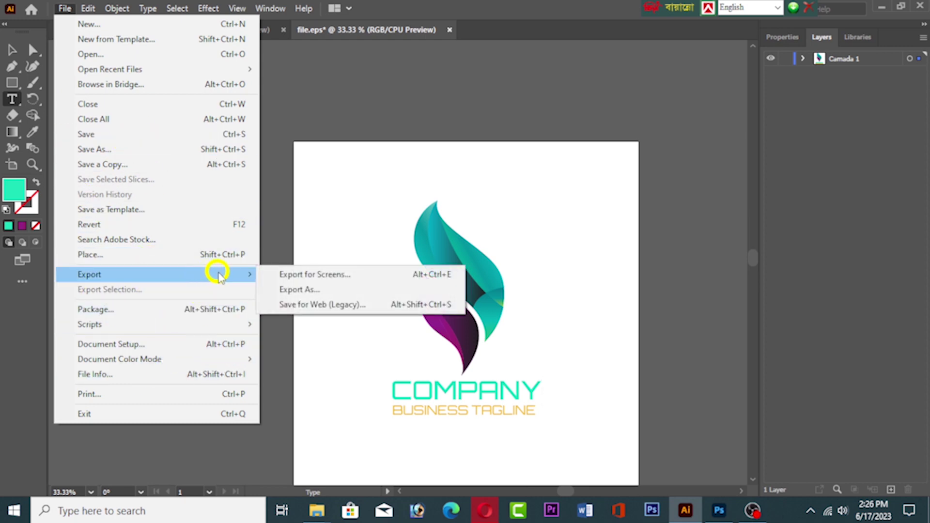
pyautogui.click(334, 305)
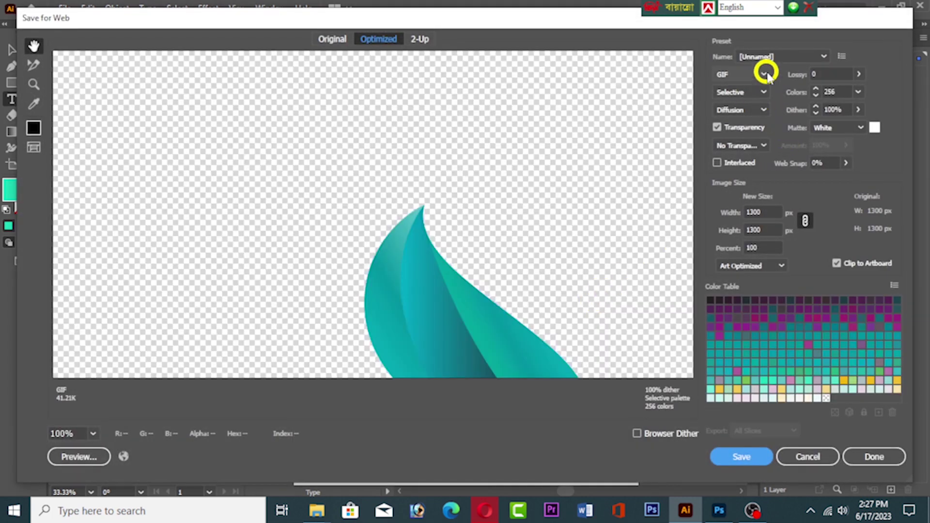
pyautogui.click(765, 74)
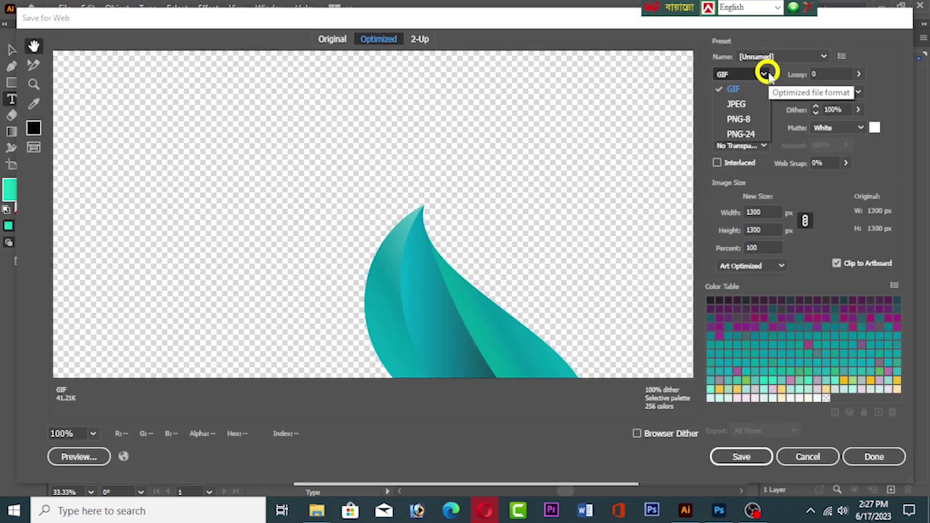
pyautogui.click(754, 119)
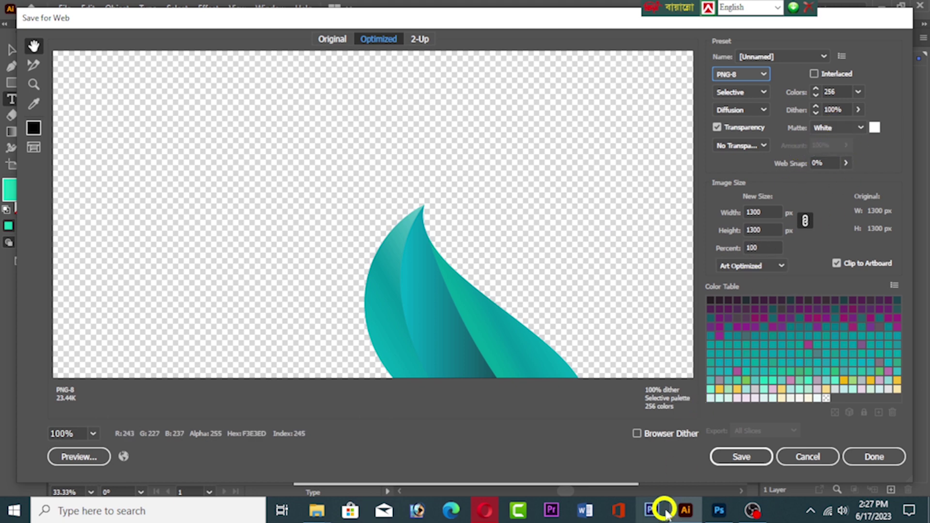
# - Save the optimized logo image to the Desktop as file.png
pyautogui.click(733, 457)
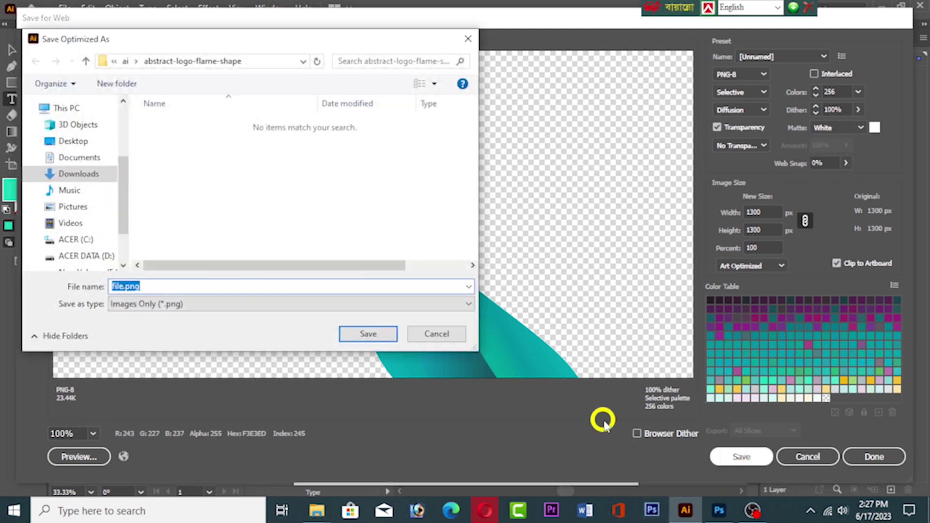
pyautogui.click(80, 141)
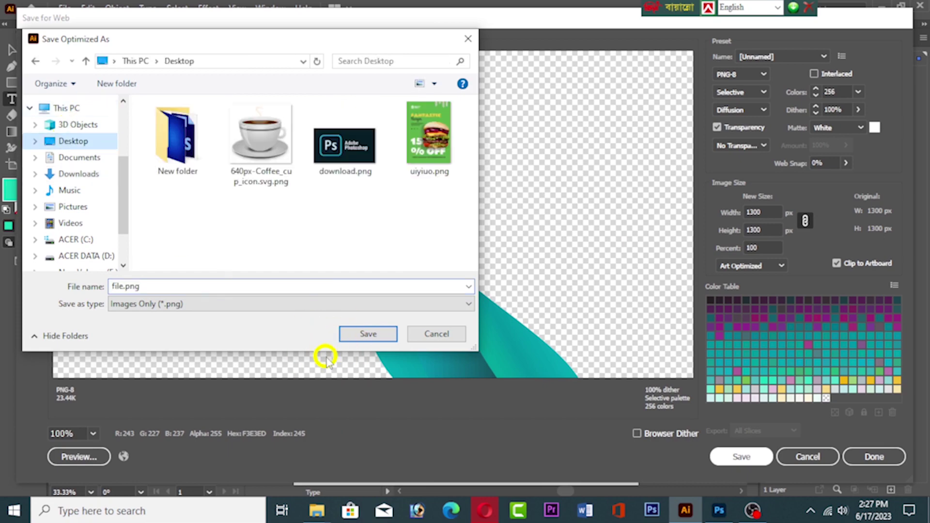
pyautogui.doubleClick(125, 286)
pyautogui.click(366, 331)
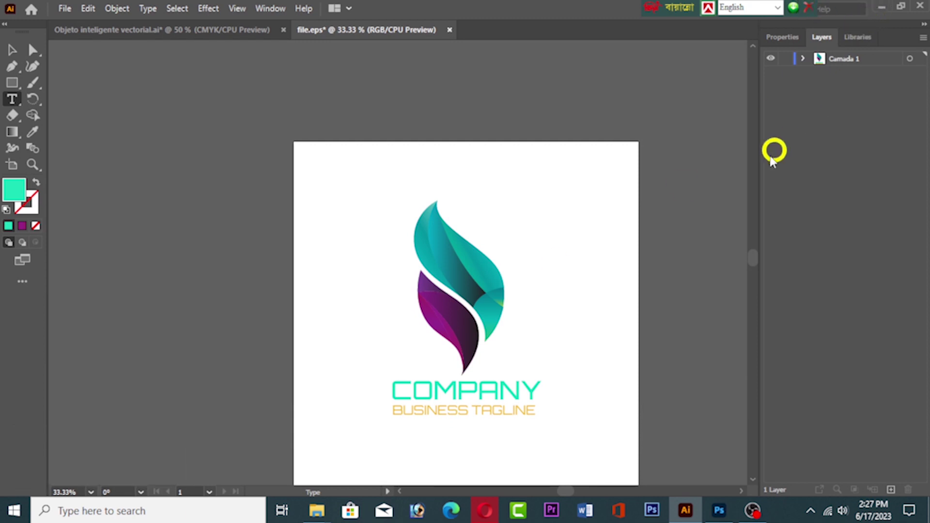
# - Minimize all open program and folder windows to get to the desktop
pyautogui.scroll(-2, 683, 206)
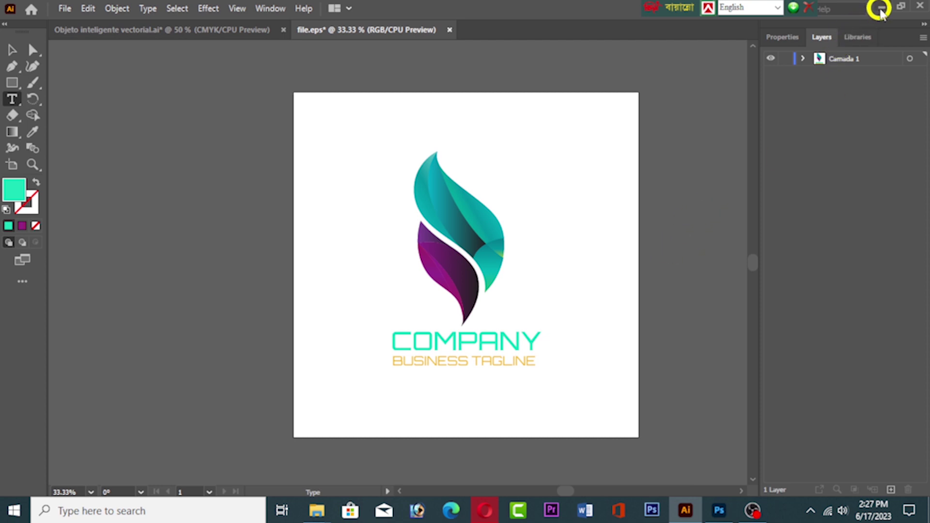
pyautogui.click(879, 8)
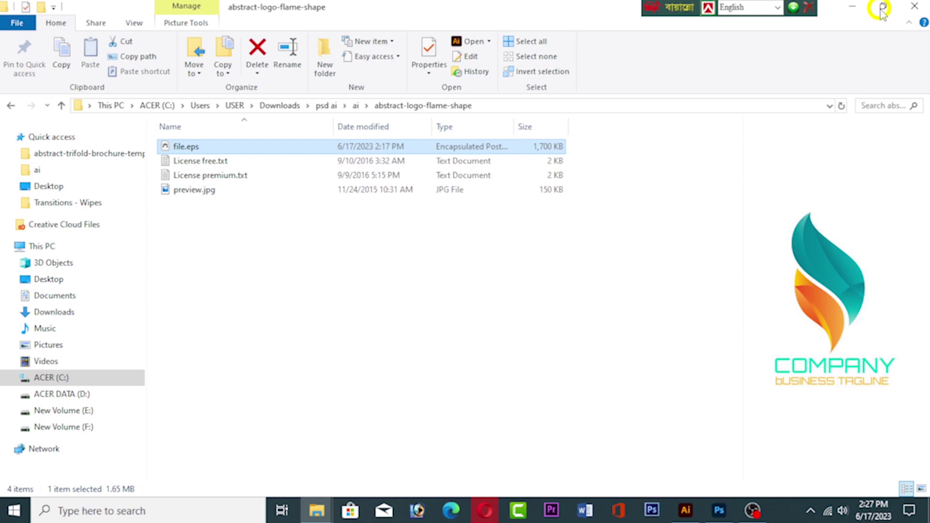
pyautogui.click(852, 7)
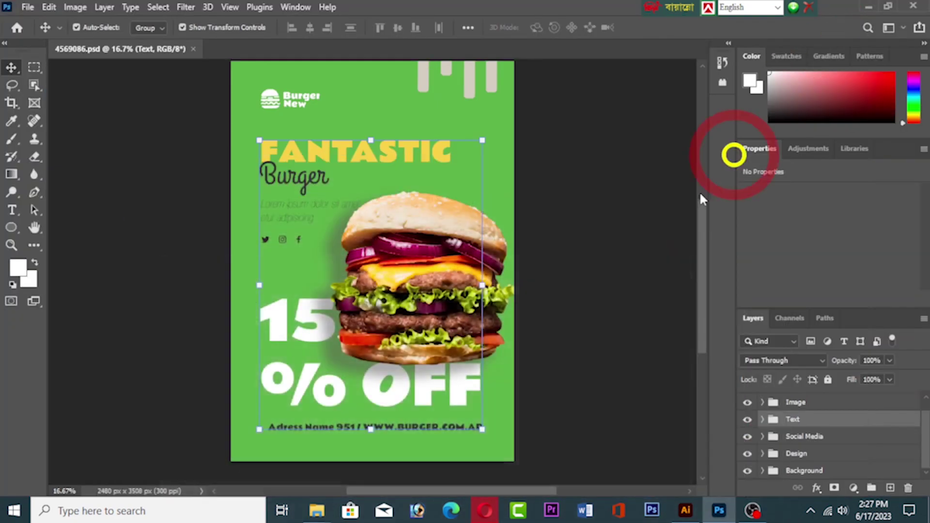
pyautogui.click(866, 6)
pyautogui.click(859, 11)
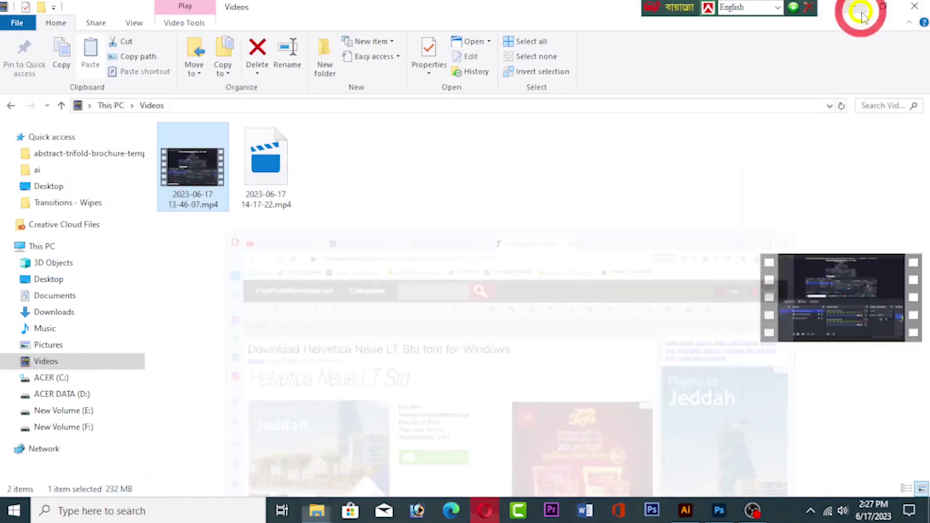
pyautogui.click(854, 7)
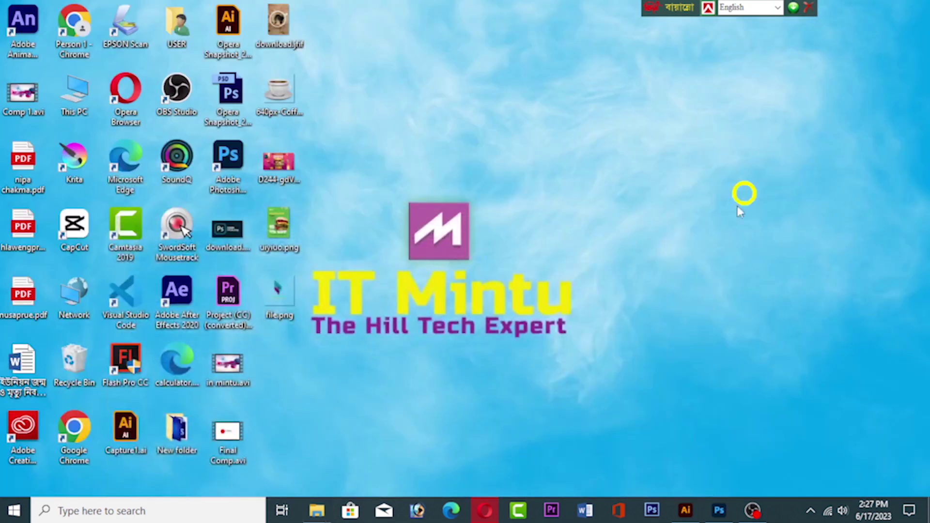
# - Open file.png from the desktop in Photos and zoom in slightly to inspect the exported logo
pyautogui.rightClick(278, 290)
pyautogui.moveTo(336, 266)
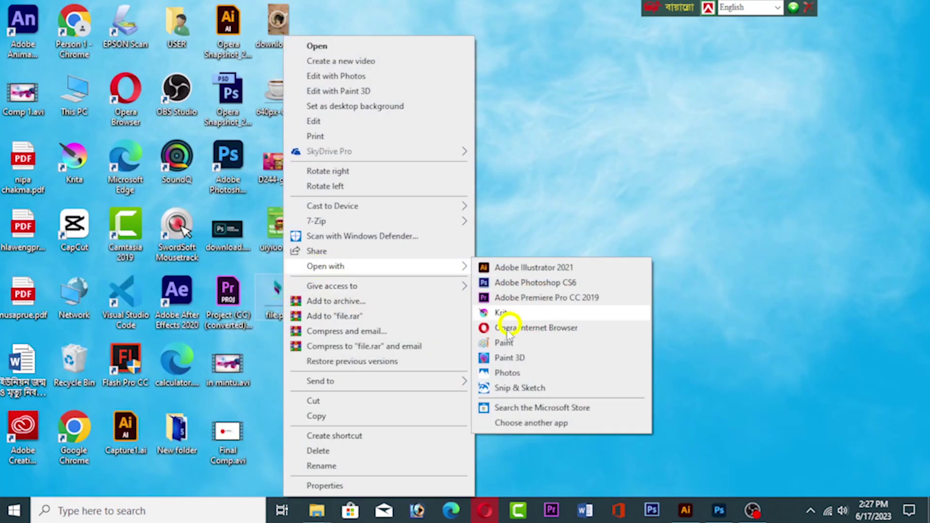
pyautogui.click(506, 372)
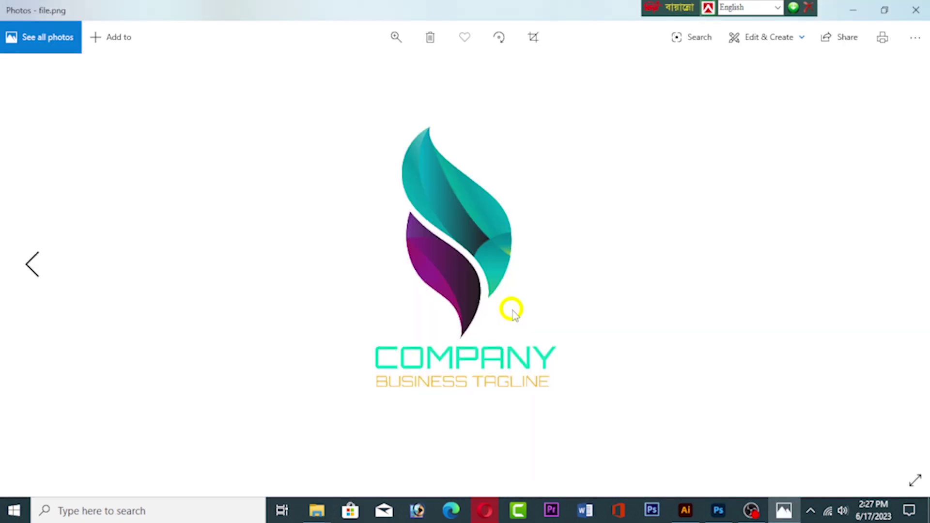
pyautogui.click(395, 37)
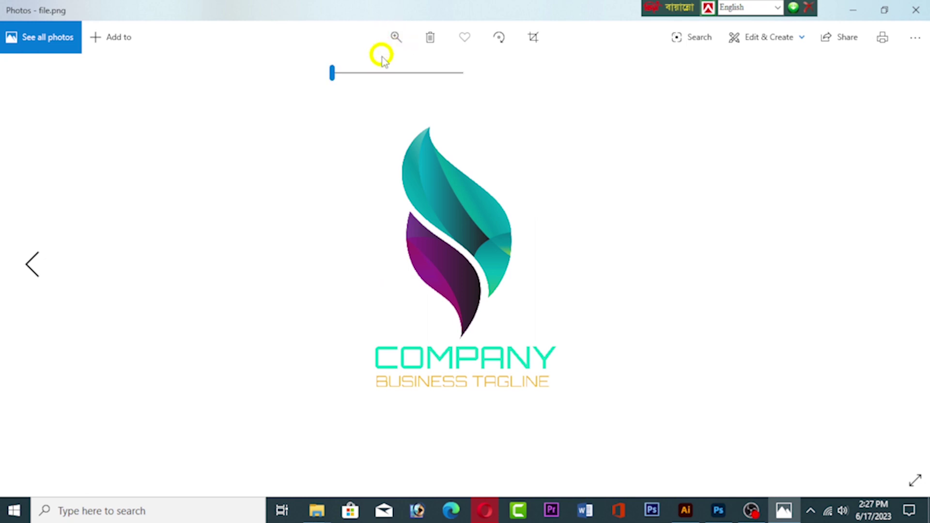
pyautogui.moveTo(331, 72)
pyautogui.mouseDown()
pyautogui.moveTo(370, 73)
pyautogui.moveTo(341, 78)
pyautogui.mouseUp()
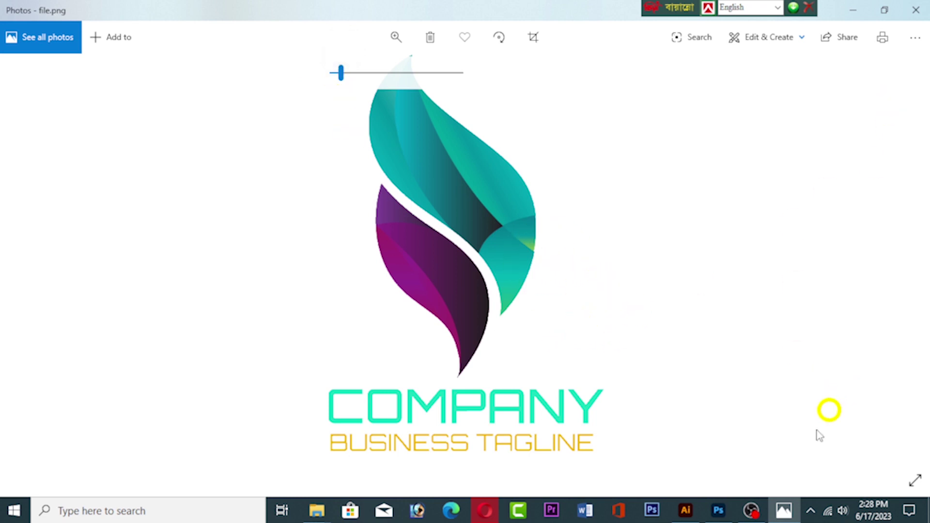
pyautogui.moveTo(750, 511)
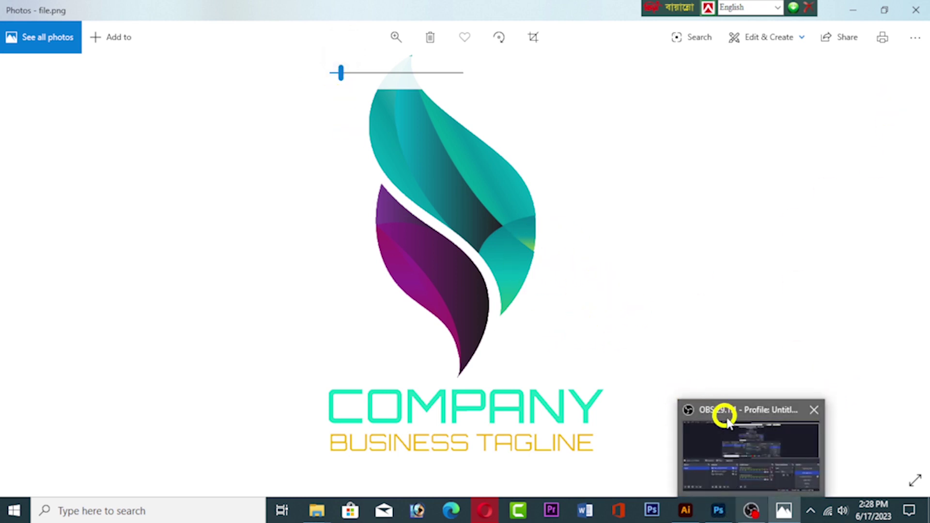